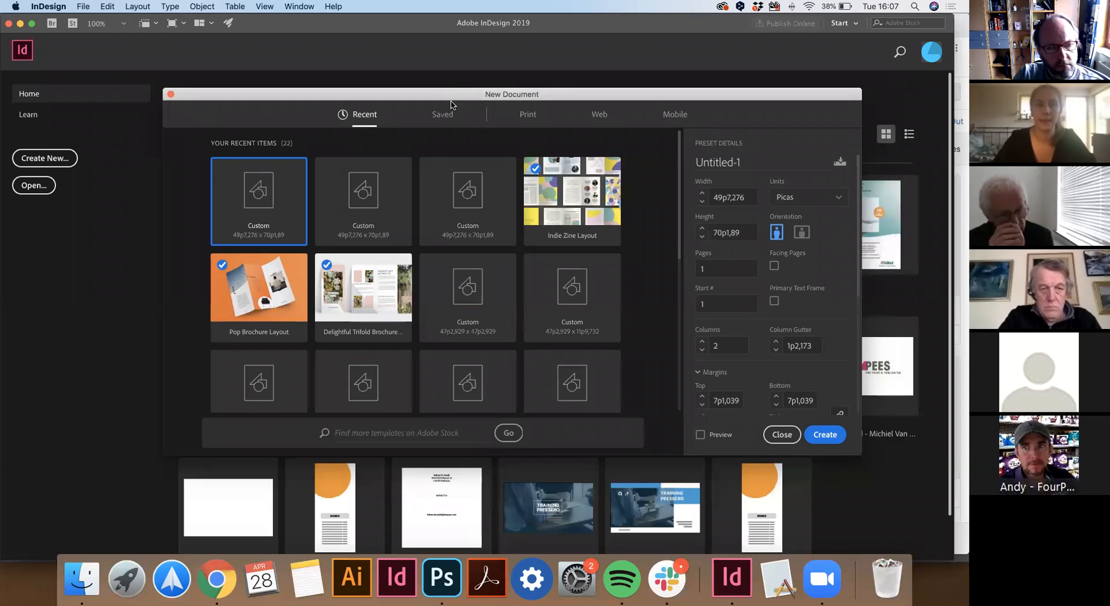
Start an A4 print document in millimetres: facing pages off, 2 columns, 5 mm gutter, 30 mm top margin.
left_click(527, 113)
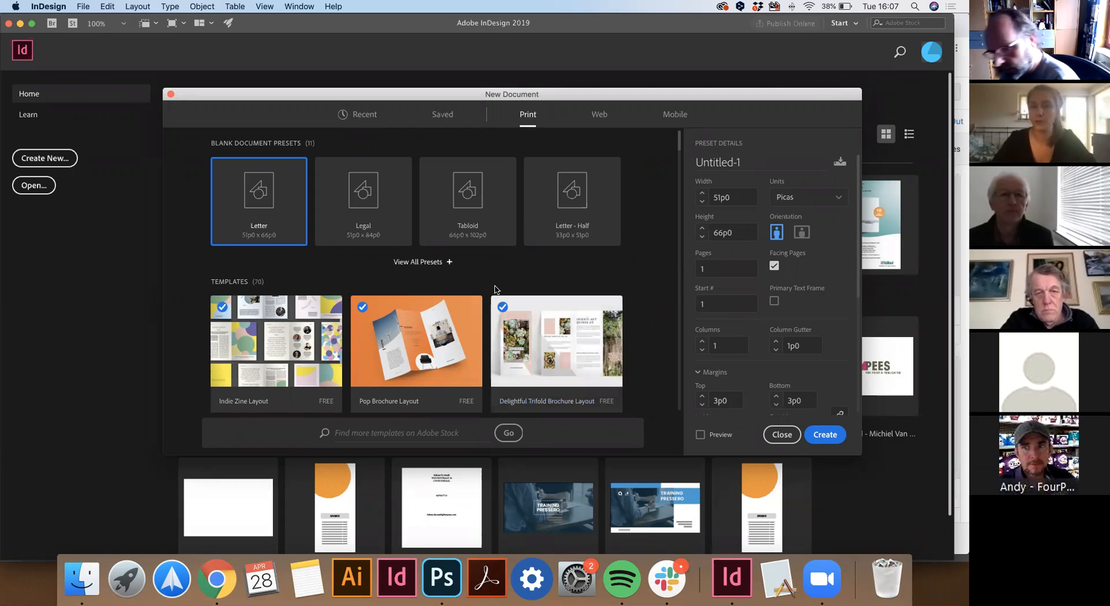
left_click(428, 271)
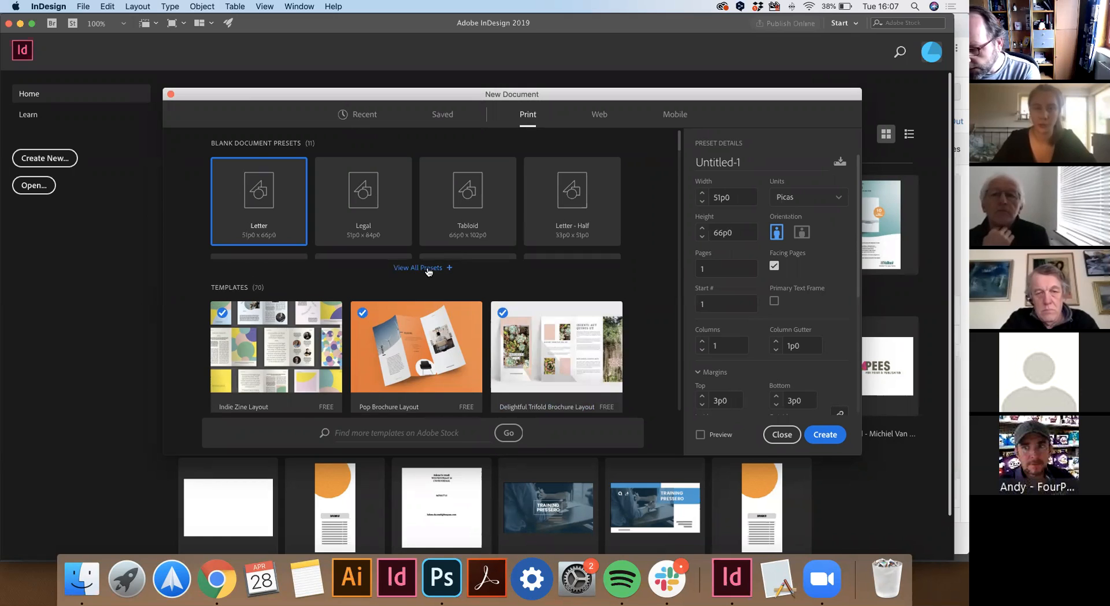
left_click(475, 315)
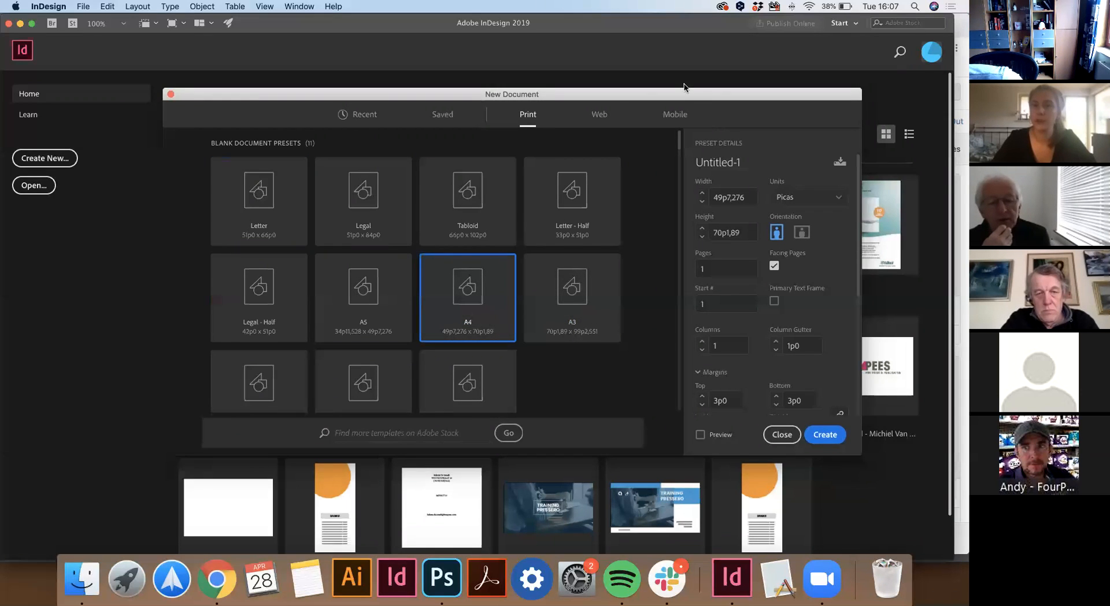
left_click(755, 201)
left_click(743, 277)
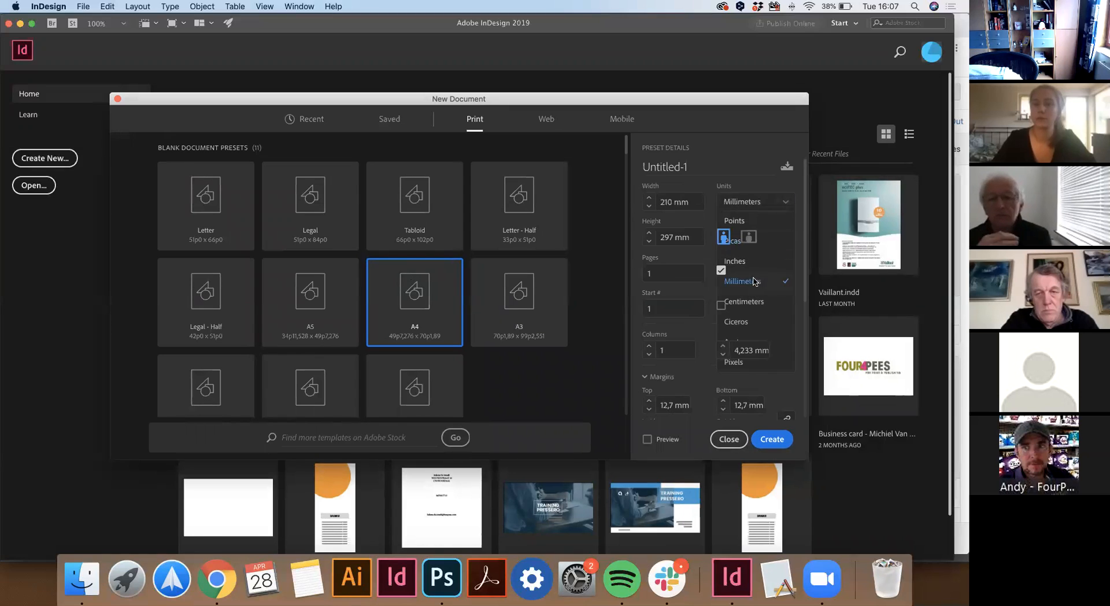
scroll(679, 318, "down", 3)
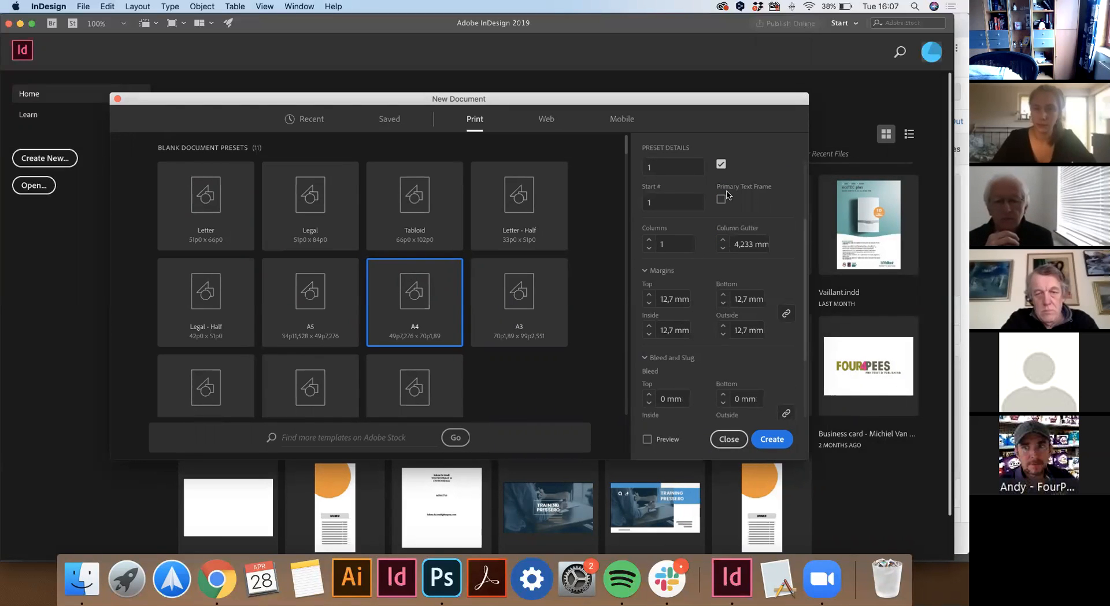
left_click(721, 164)
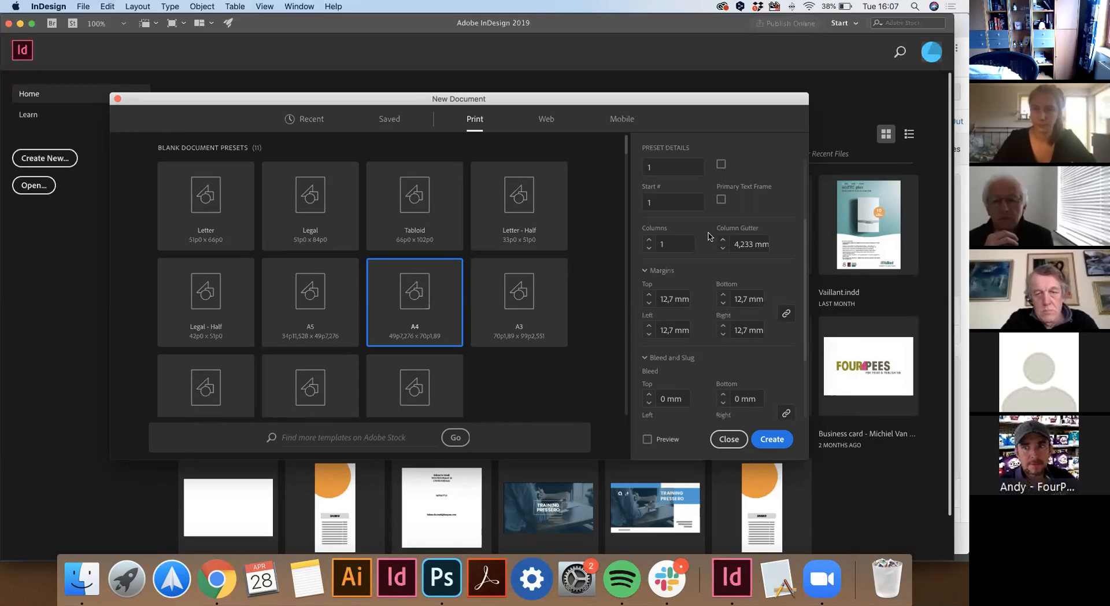
left_click(648, 239)
left_click(723, 240)
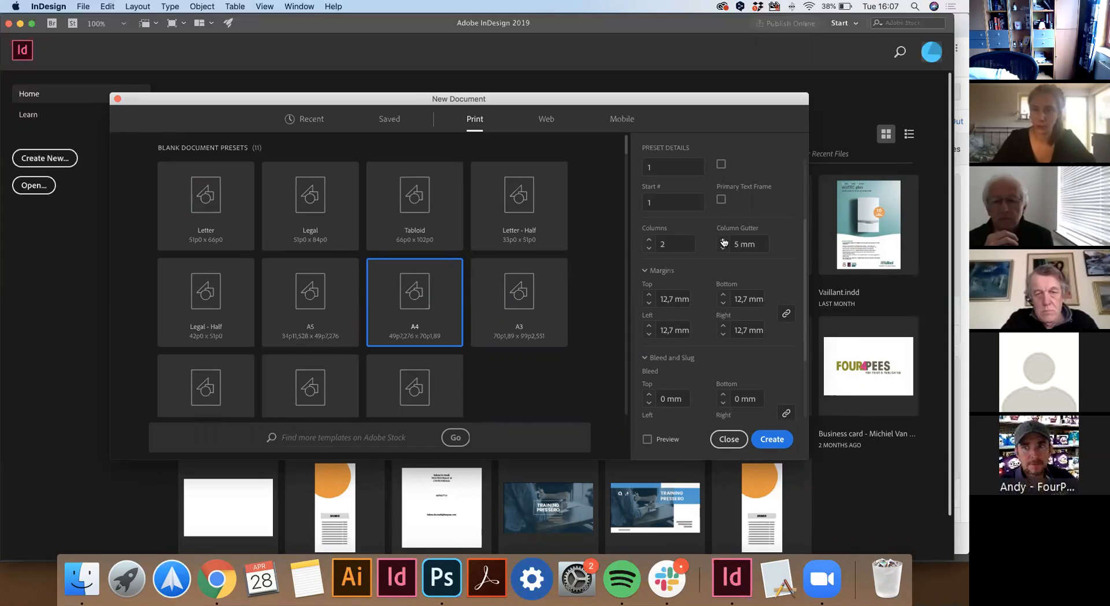
left_click(674, 299)
Create the document and add a 'Lorem Ipsum' heading frame along the top margin.
type("30")
left_click(769, 437)
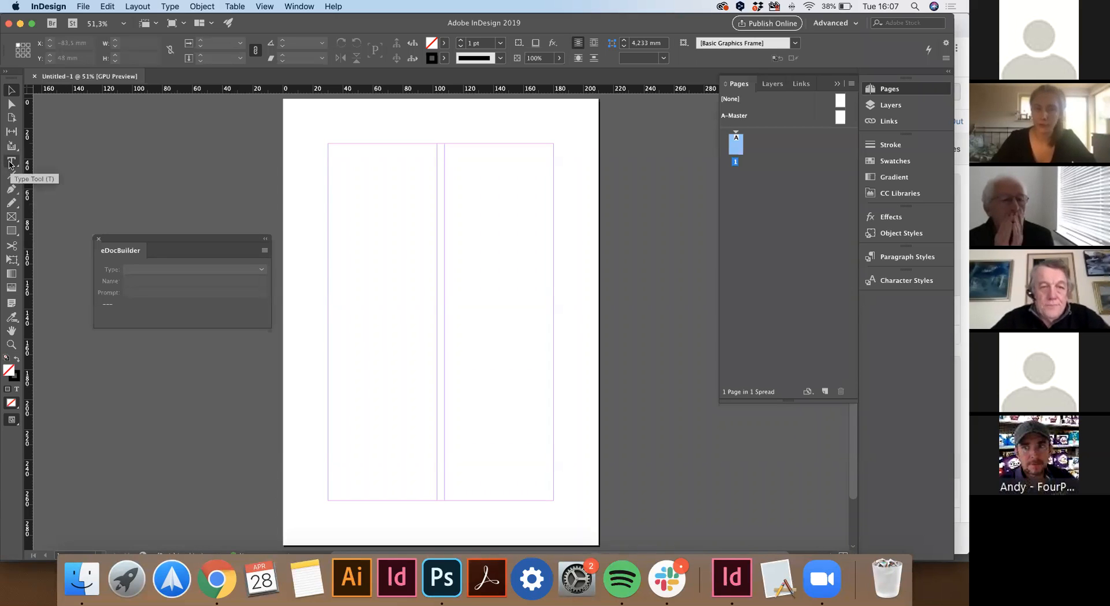
left_click(10, 163)
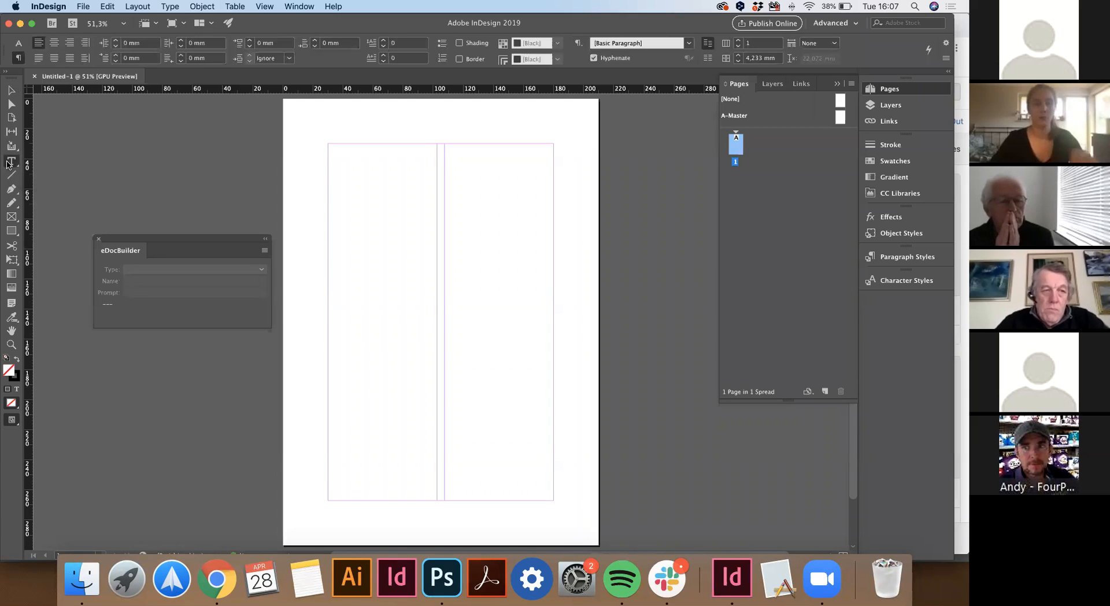
left_click_drag(328, 144, 550, 179)
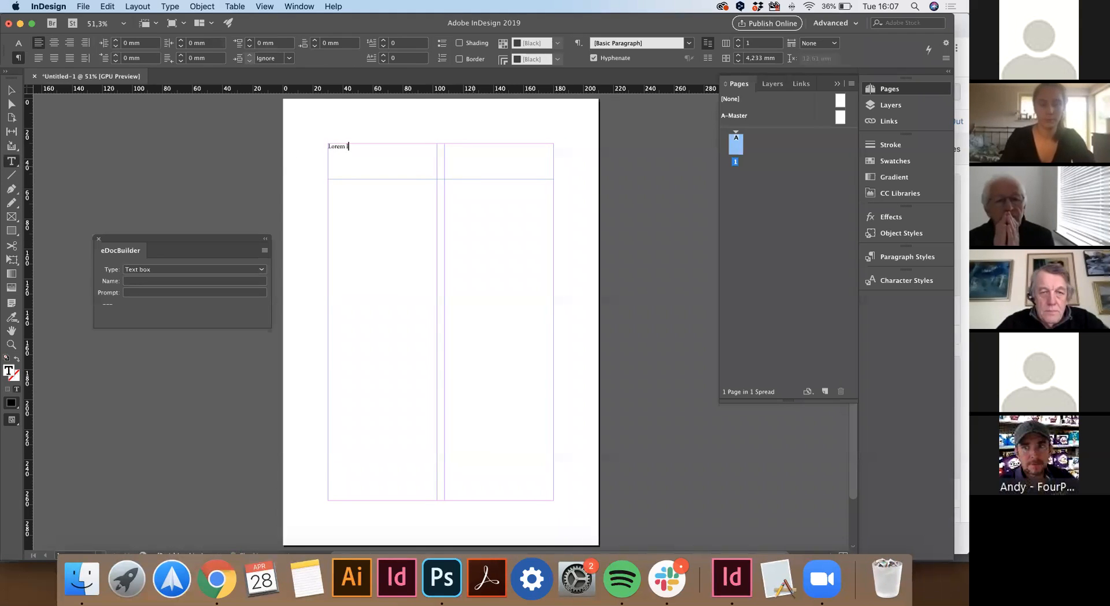
type("Lorem Ipsum")
Enlarge the Lorem Ipsum heading to about 70 pt, leaving all caps off.
key("super+a")
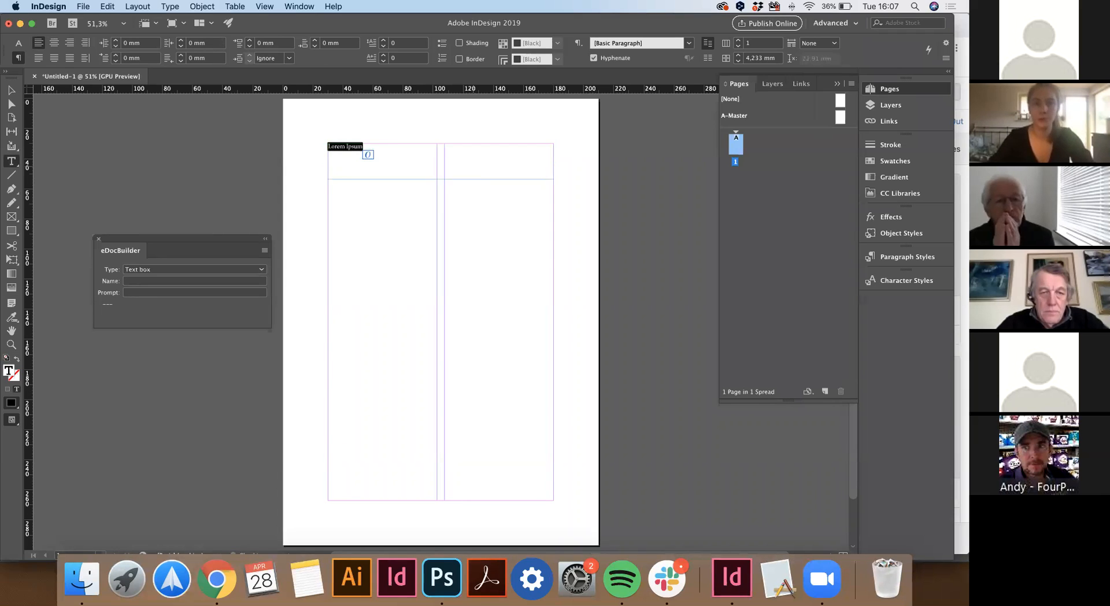
left_click(18, 43)
left_click(160, 44)
scroll(161, 45, "up", 20)
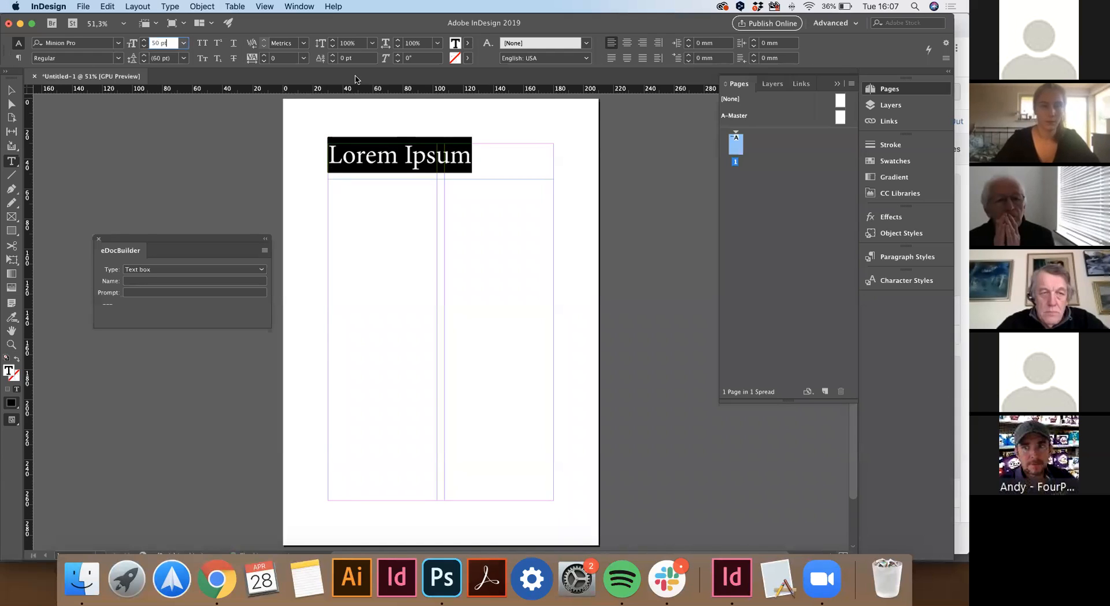
left_click(202, 43)
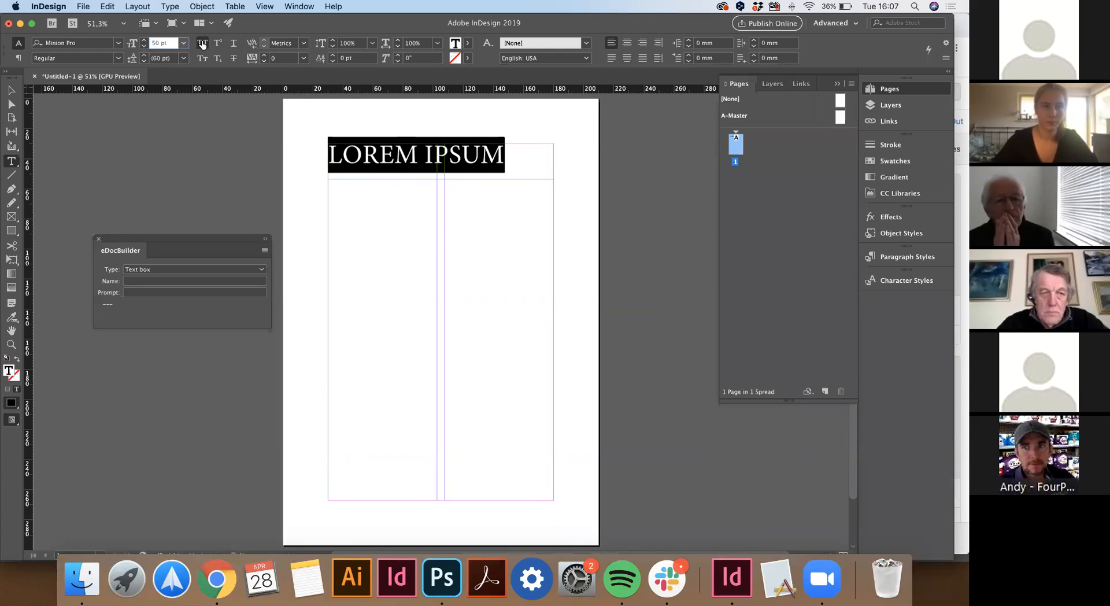
left_click(202, 44)
scroll(166, 45, "up", 20)
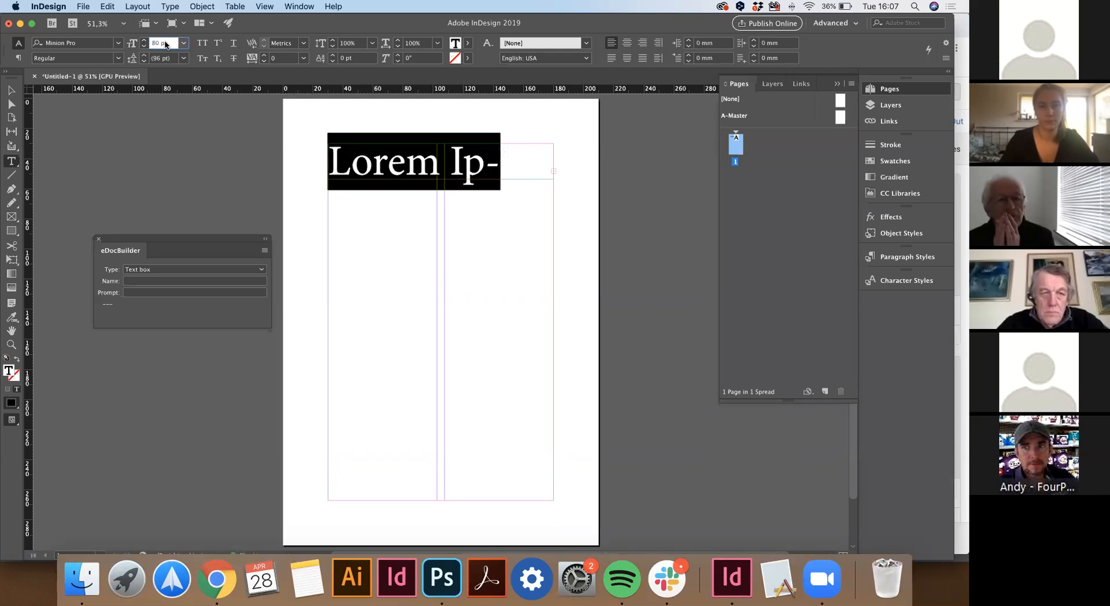
scroll(166, 45, "down", 10)
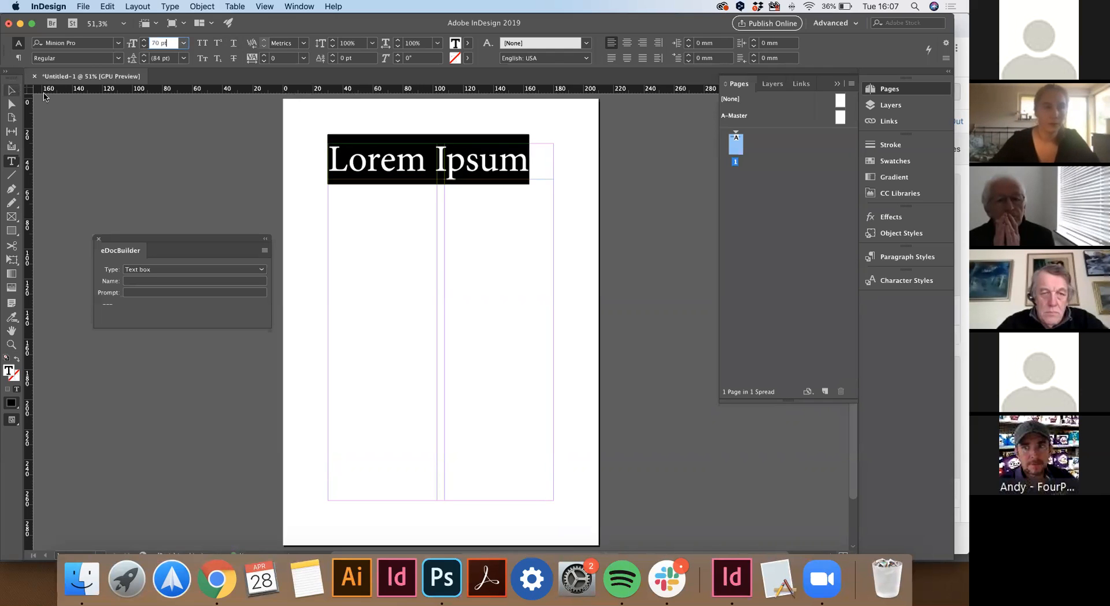
left_click(11, 90)
Draw a left-column text frame and fill it with placeholder text.
left_click(11, 162)
left_click_drag(329, 194, 437, 500)
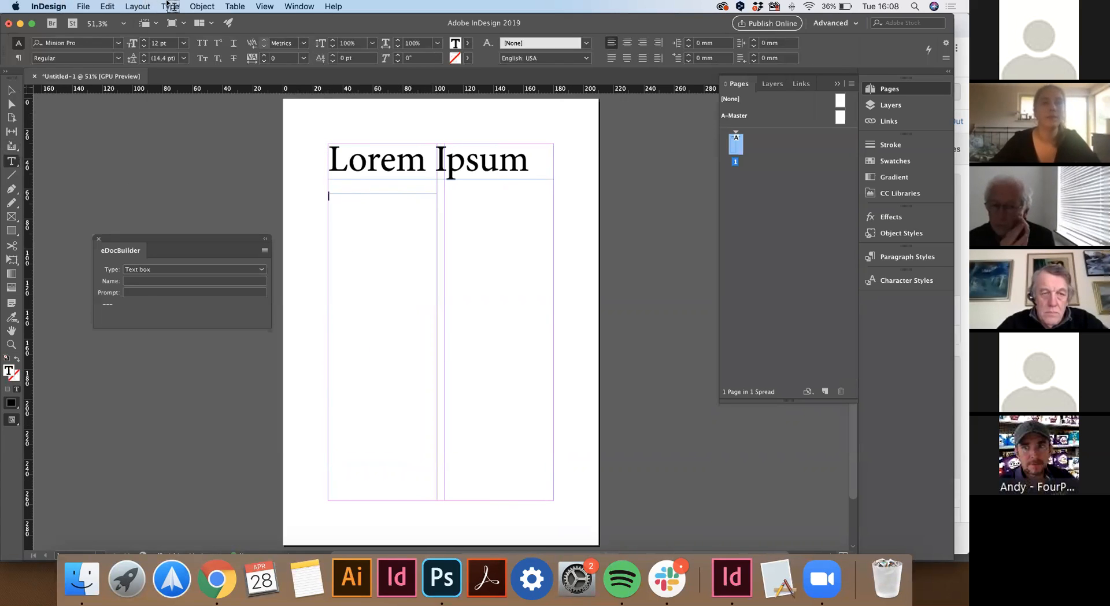
left_click(171, 7)
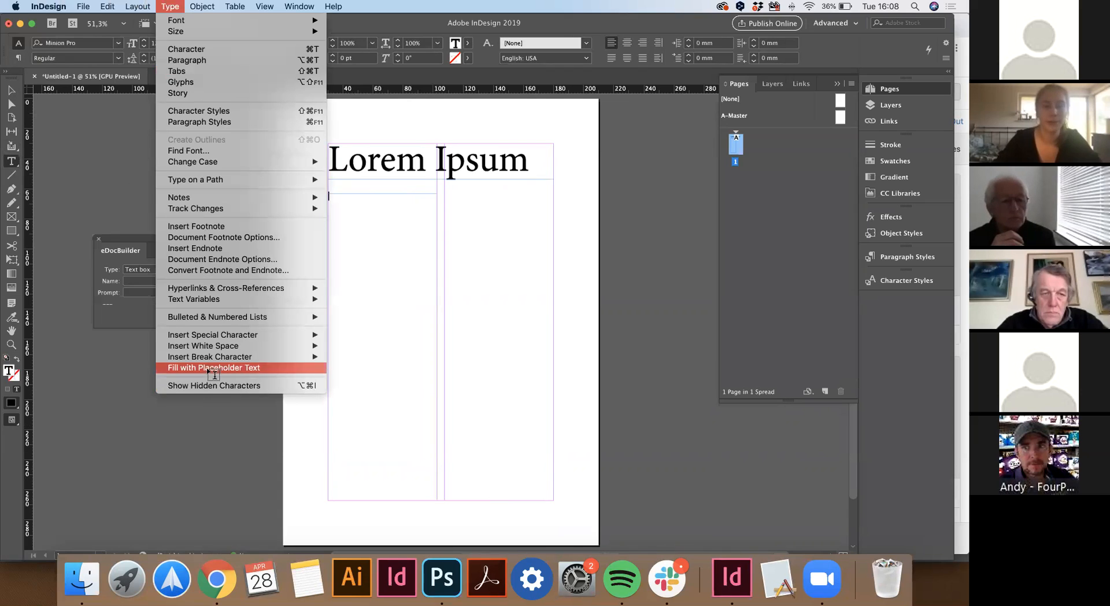
left_click(210, 368)
key("Escape")
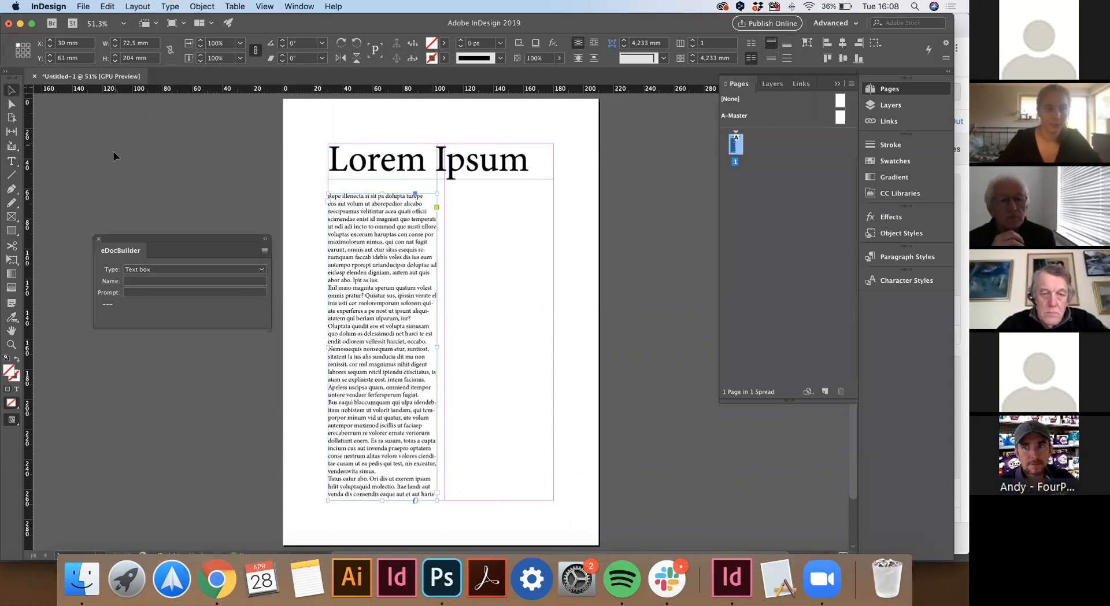
Draw an image frame in the right column and resize it to 89.5 mm tall.
left_click(10, 218)
left_click_drag(444, 194, 553, 351)
left_click(143, 178)
left_click(499, 272)
left_click_drag(499, 351, 496, 328)
left_click_drag(501, 268, 499, 429)
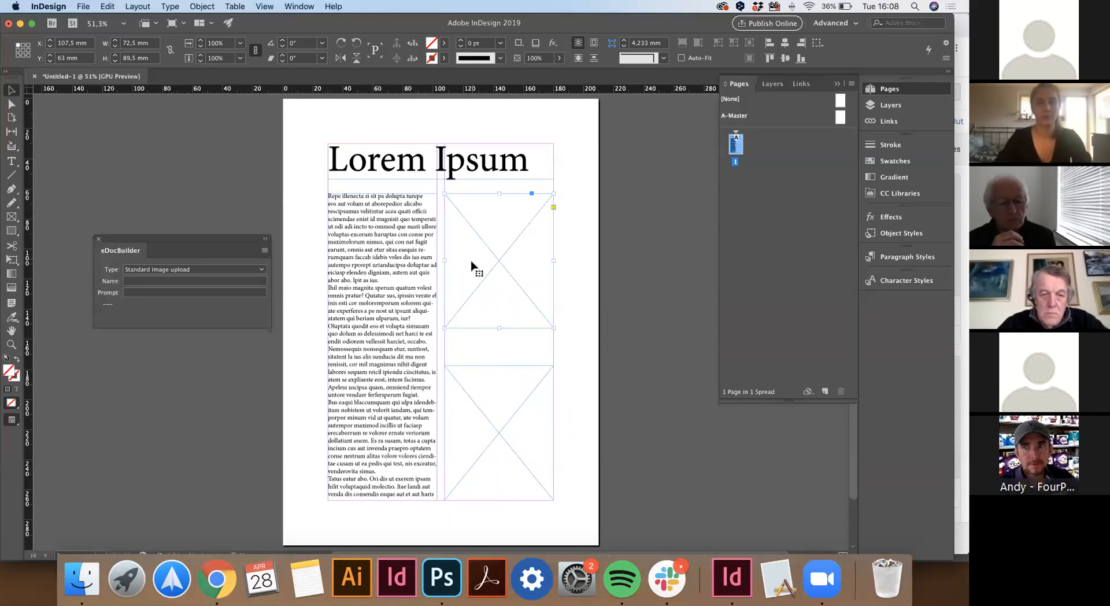
Place the Desktop swimmers photo in the upper frame and fit it to fill the frame.
key("super+d")
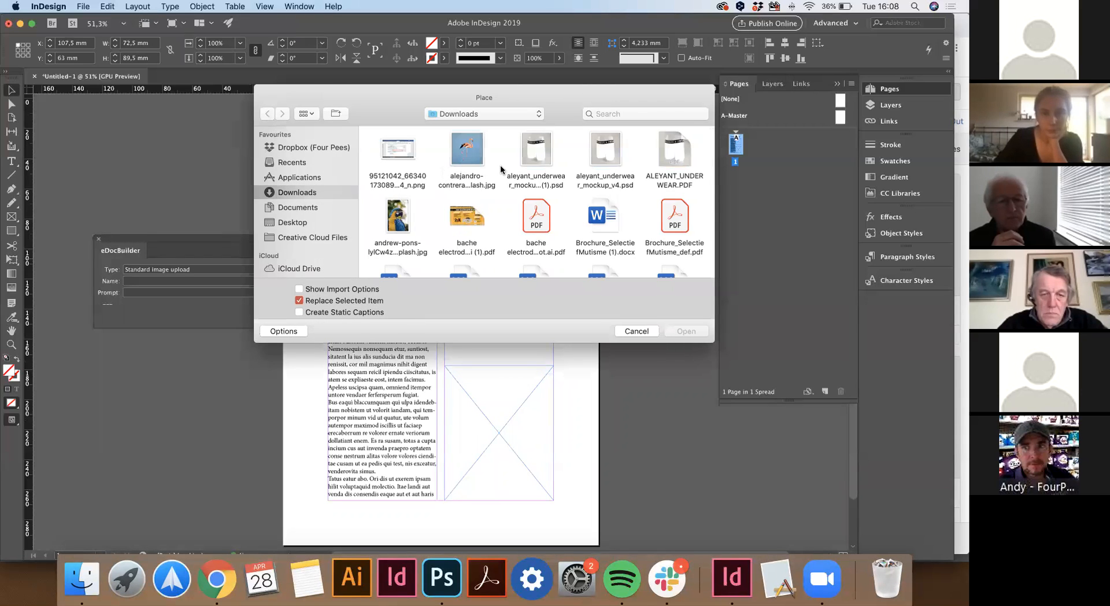
left_click(306, 208)
left_click(293, 222)
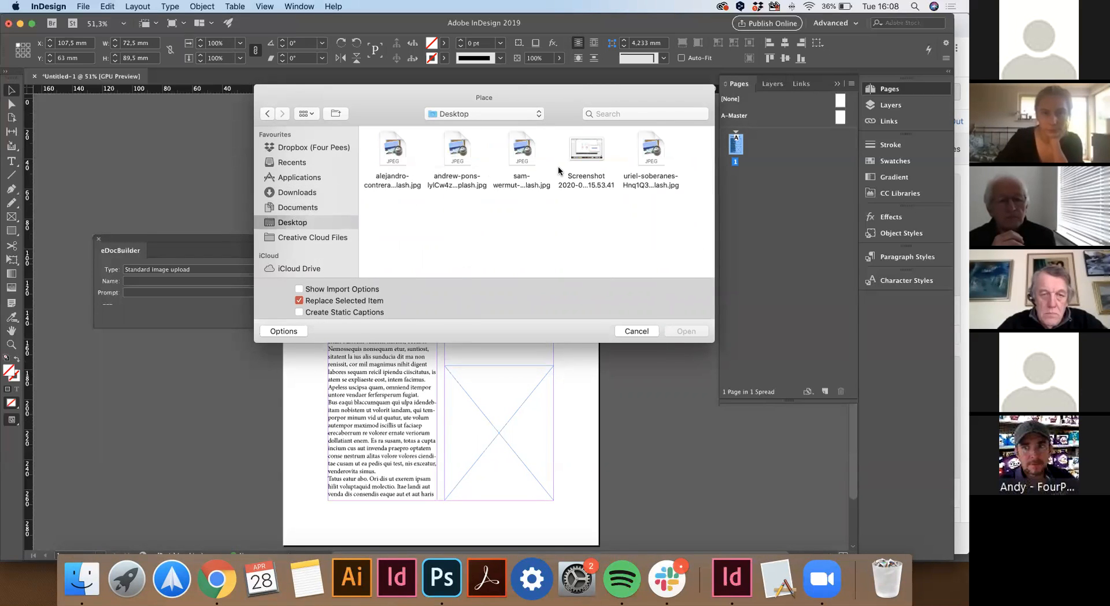
left_click(524, 153)
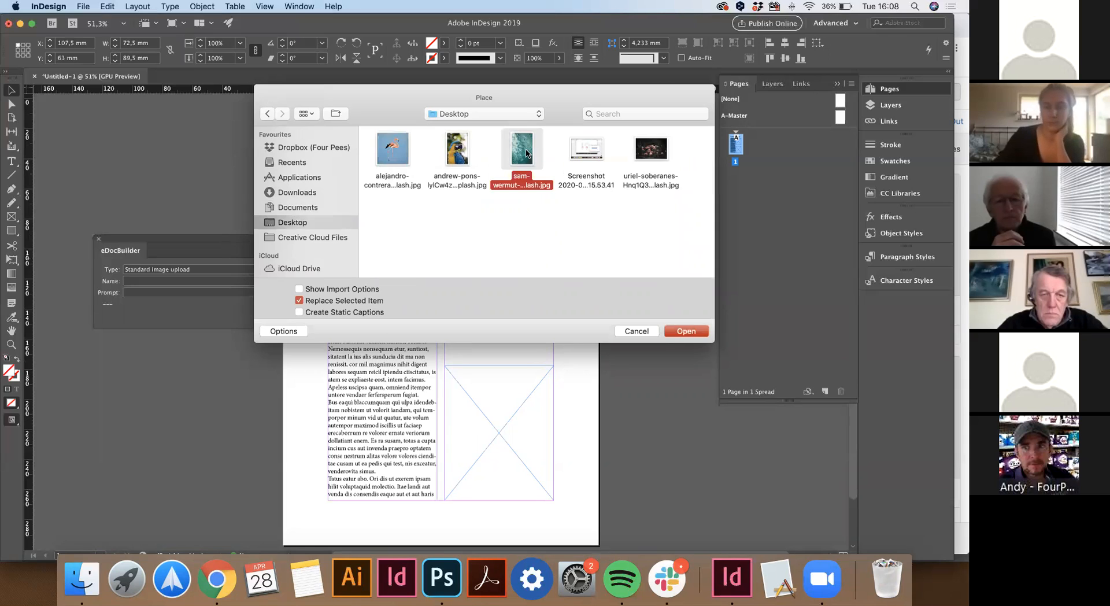
double_click(526, 154)
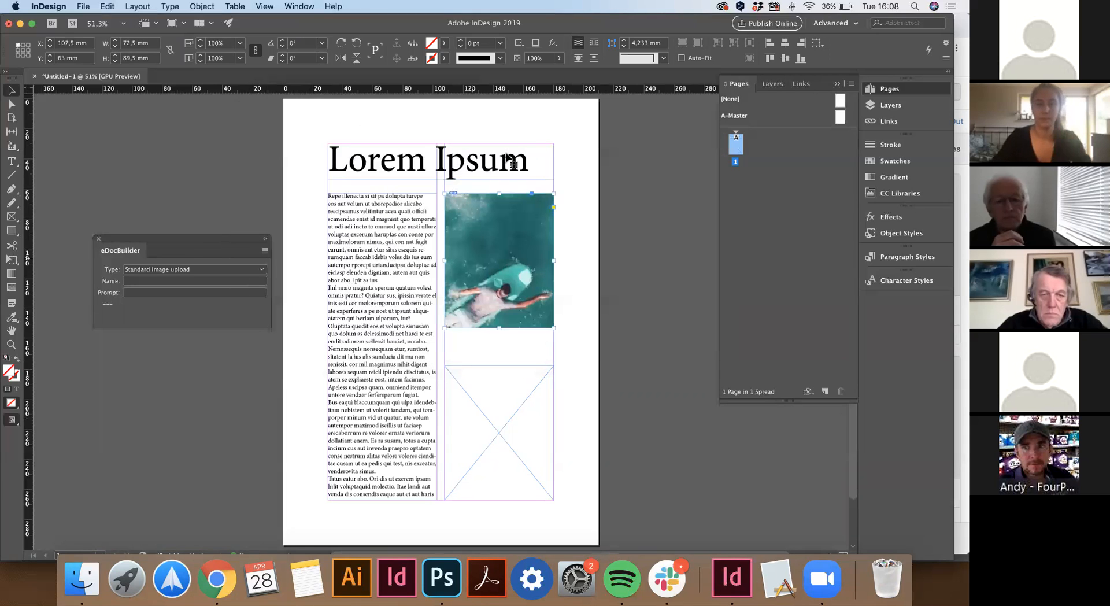
left_click(492, 254)
key("super+alt+shift+c")
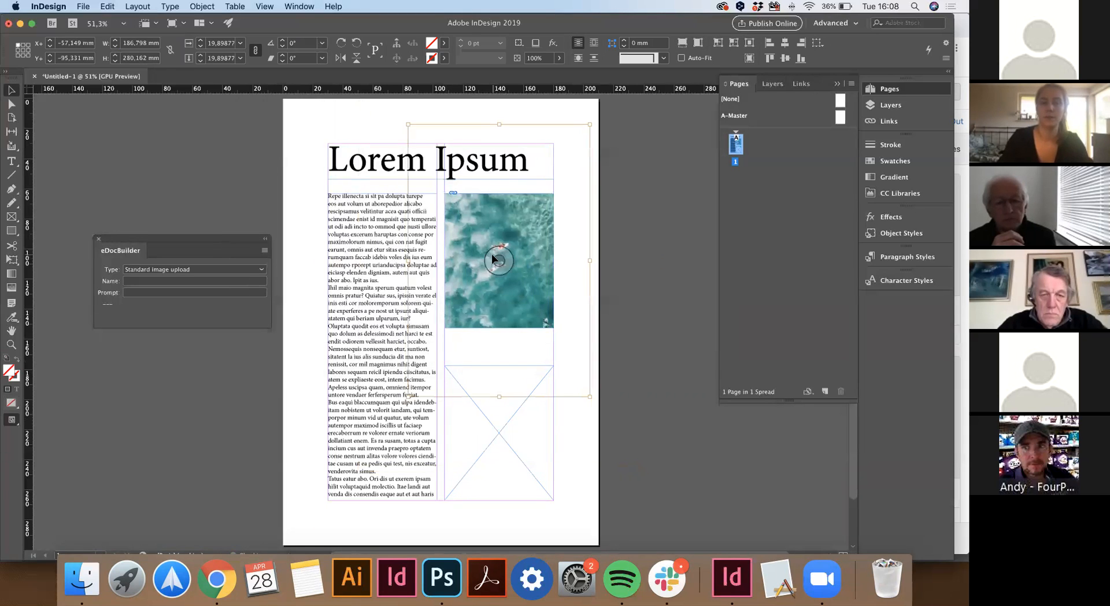
left_click(582, 285)
Place the dark flamingo photo into the lower image frame.
left_click(522, 433)
key("super+d")
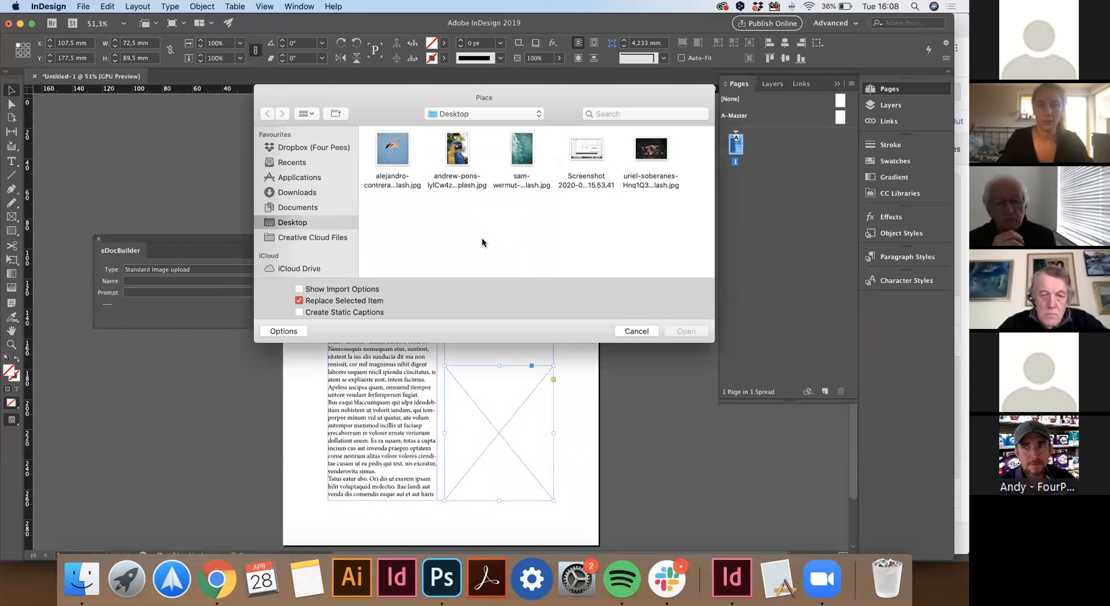
left_click(651, 150)
left_click(686, 331)
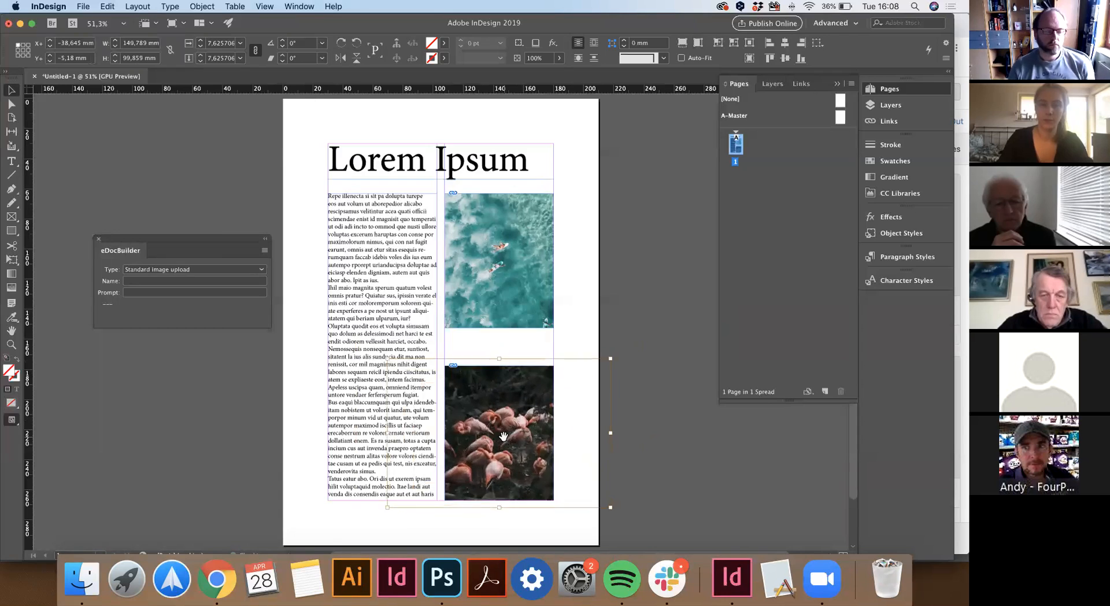
left_click(589, 349)
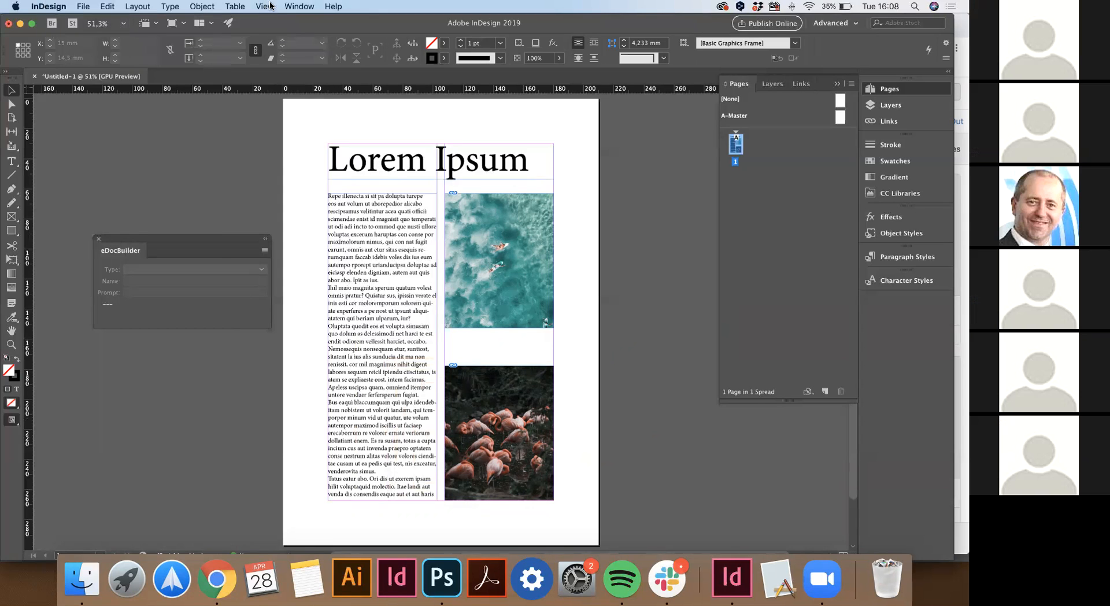
Select the Lorem Ipsum heading, move the eDocBuilder panel beside the page, and keep its type as Text box.
left_click(293, 6)
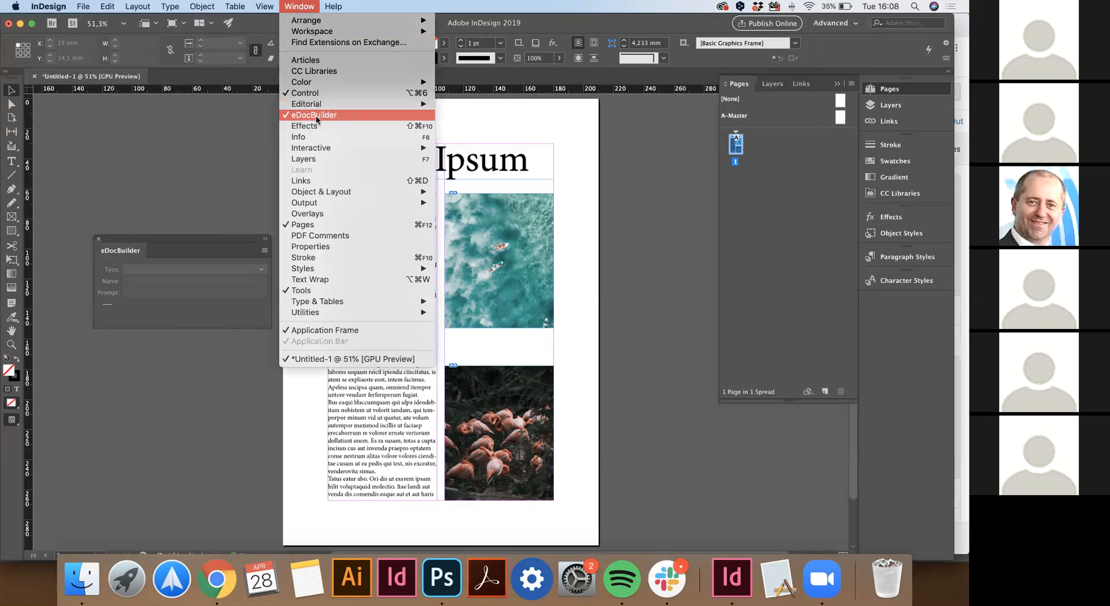
left_click(211, 217)
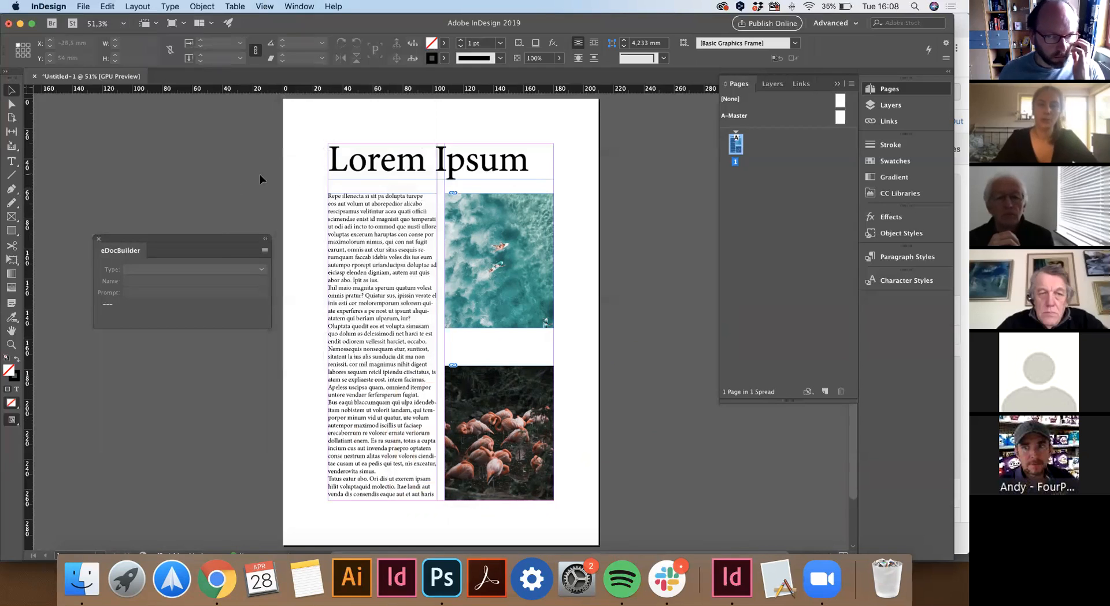
left_click(368, 175)
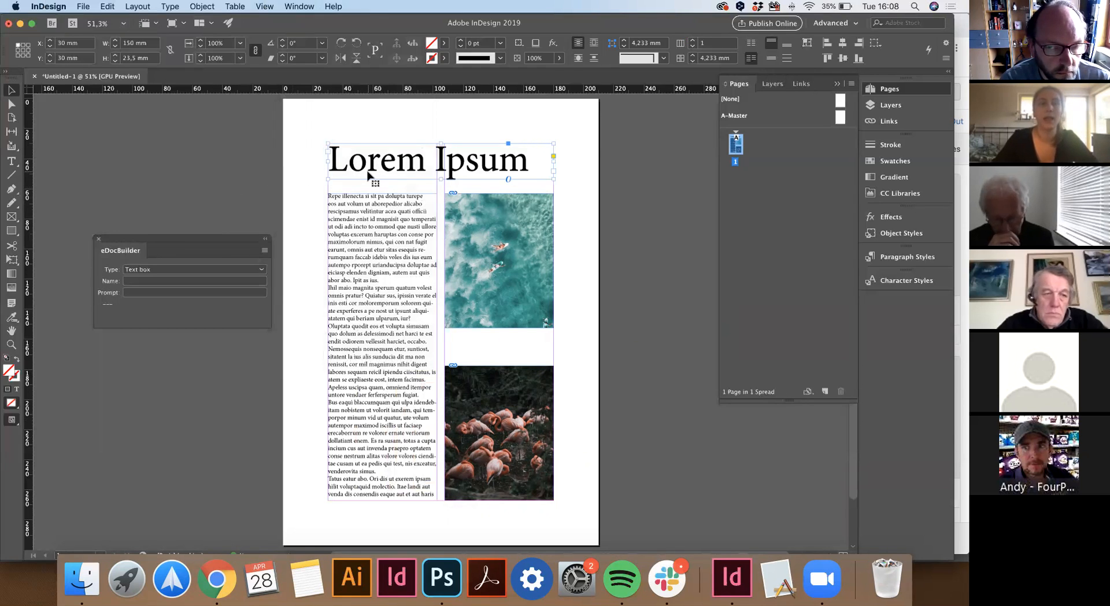
left_click_drag(210, 238, 227, 152)
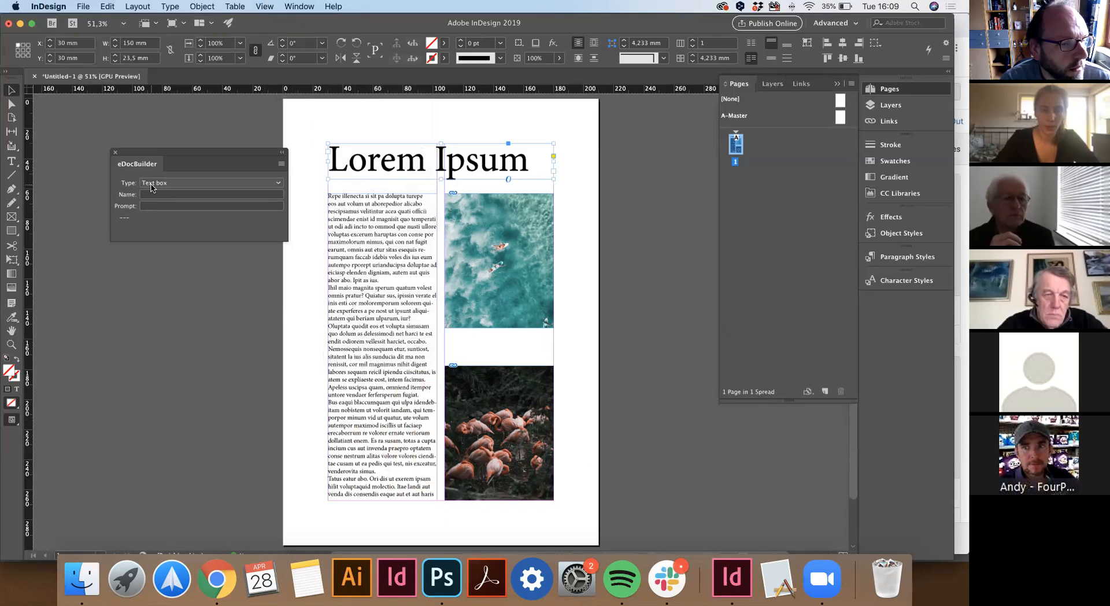
left_click(151, 184)
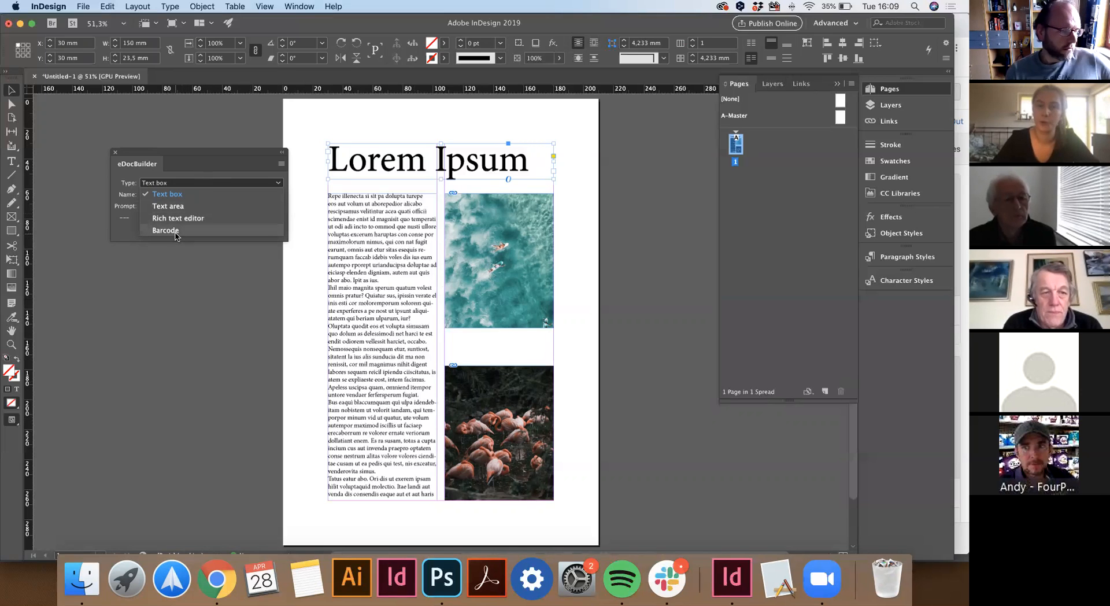
left_click(170, 180)
left_click(174, 195)
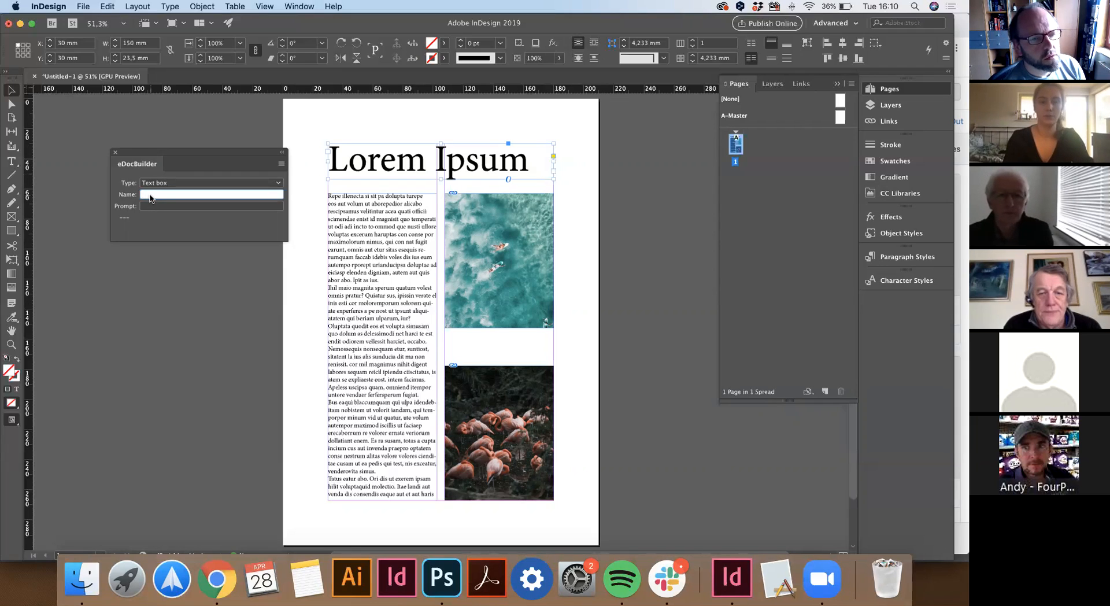
Name the heading field Title and make the body frame a Text area named Text.
type("tle")
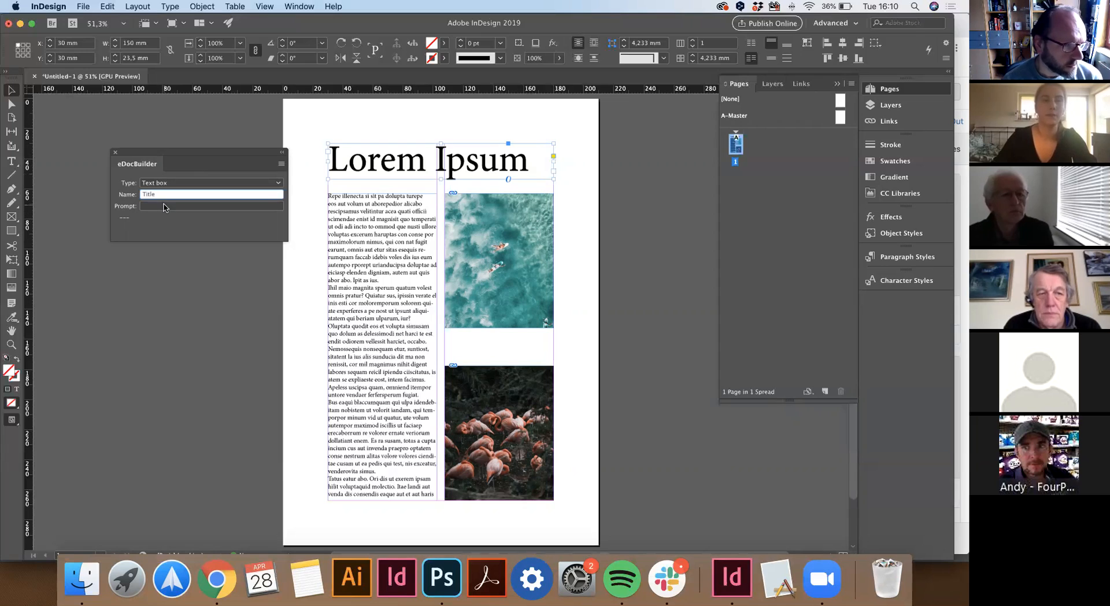
left_click(165, 207)
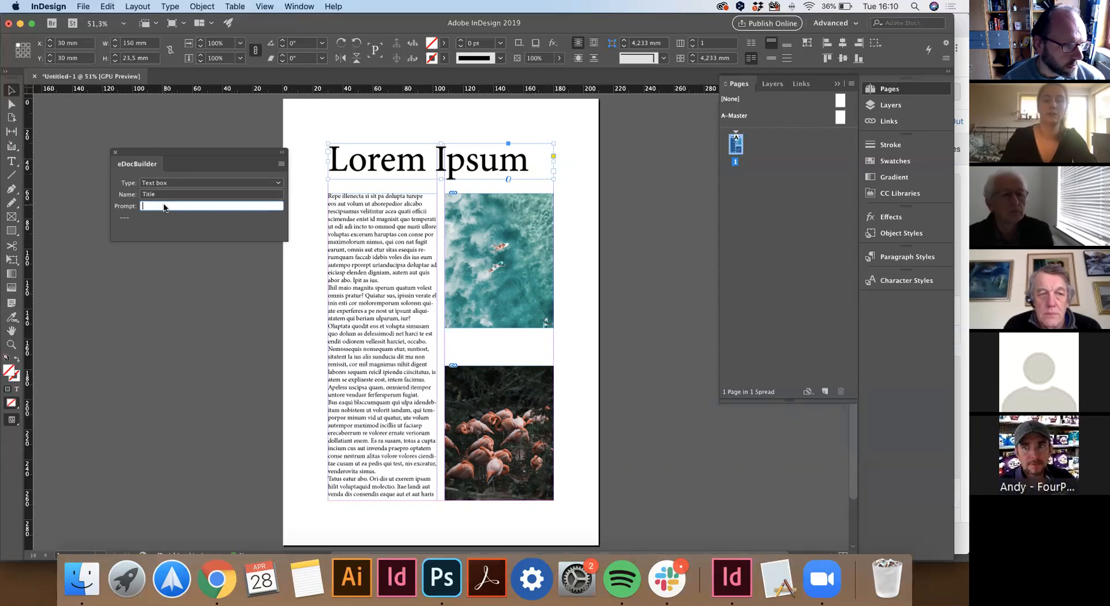
left_click(361, 257)
left_click(171, 196)
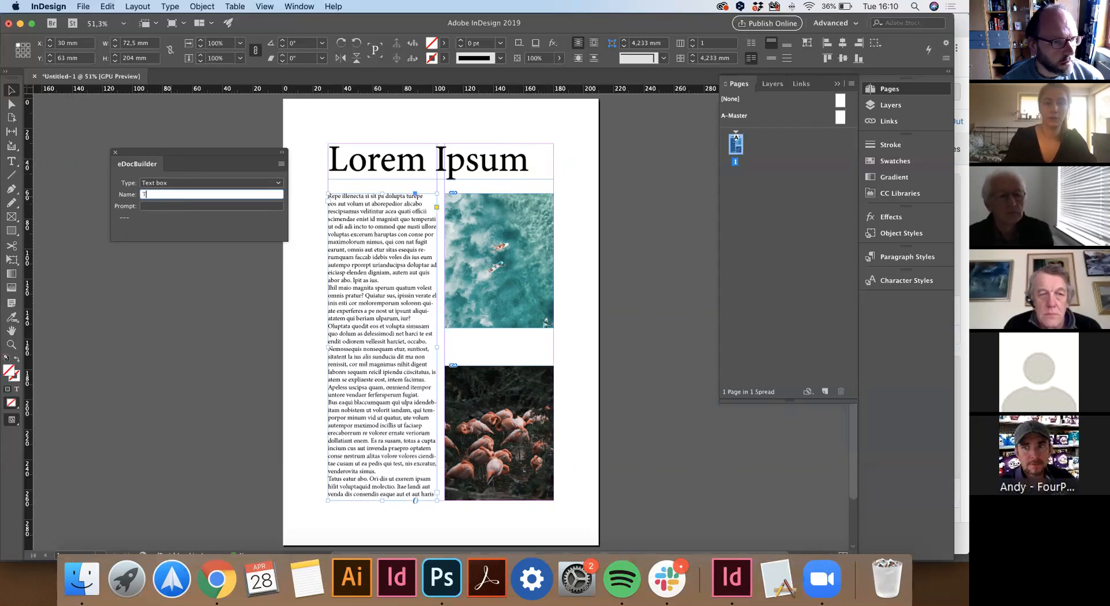
left_click(165, 206)
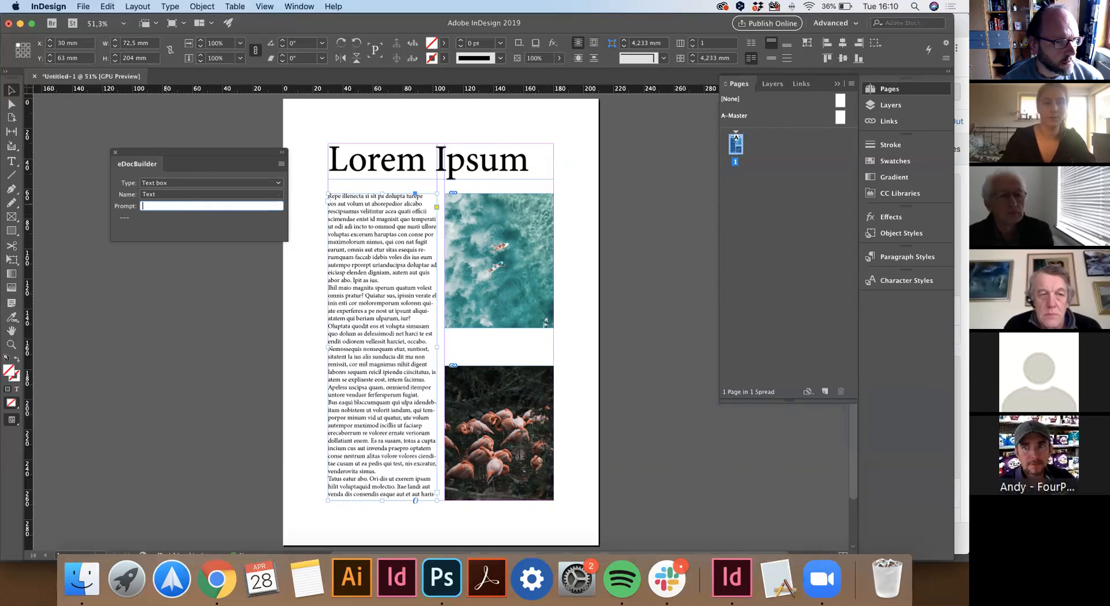
left_click(177, 183)
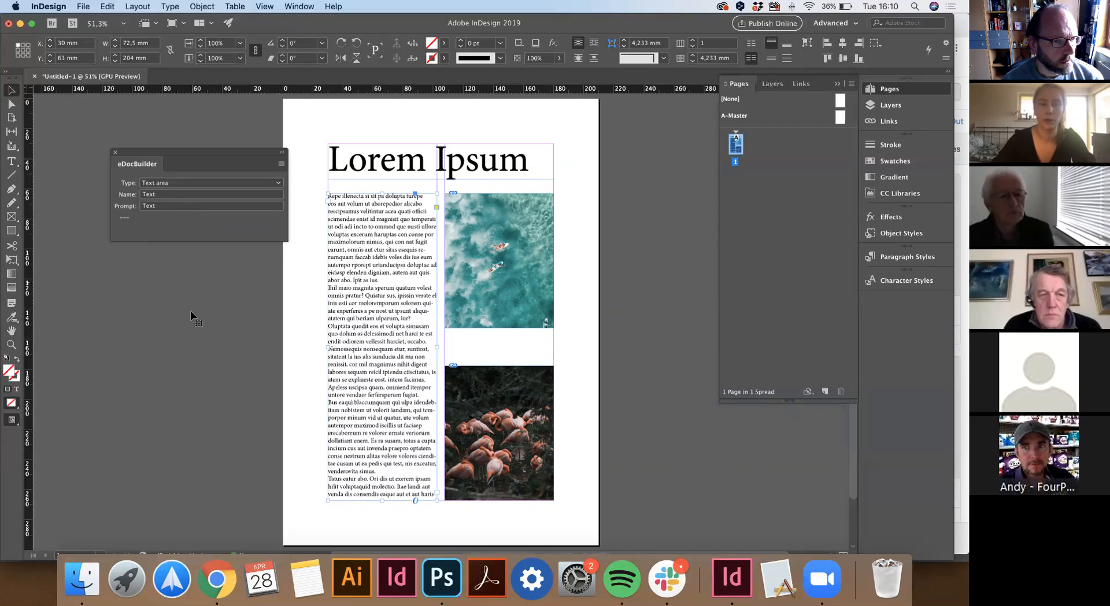
Make the surfers image an Advanced image upload field named ImageTop.
left_click(519, 232)
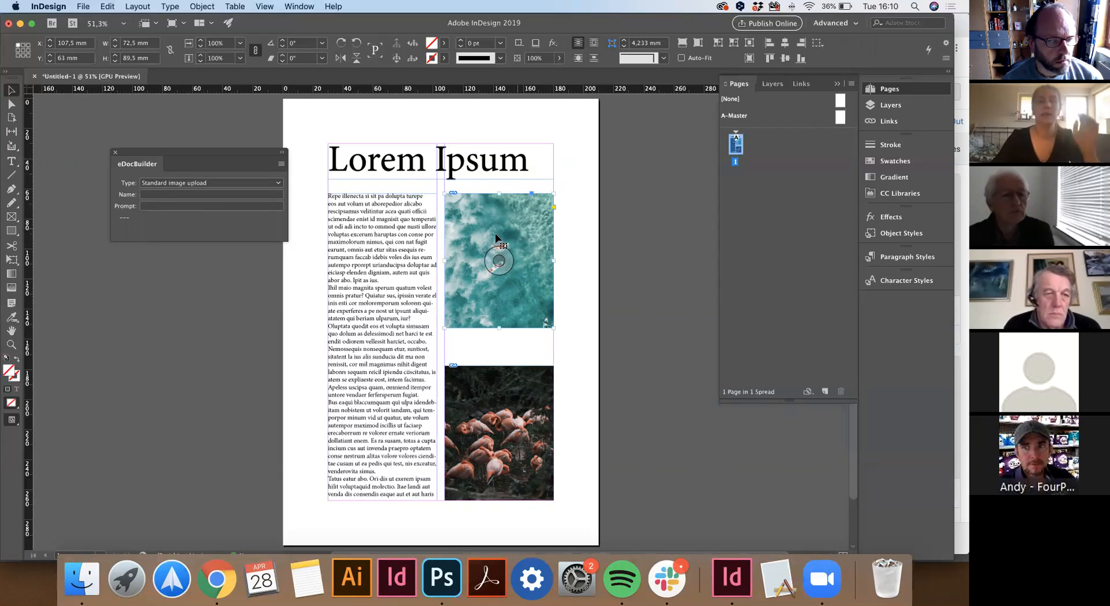
left_click(171, 184)
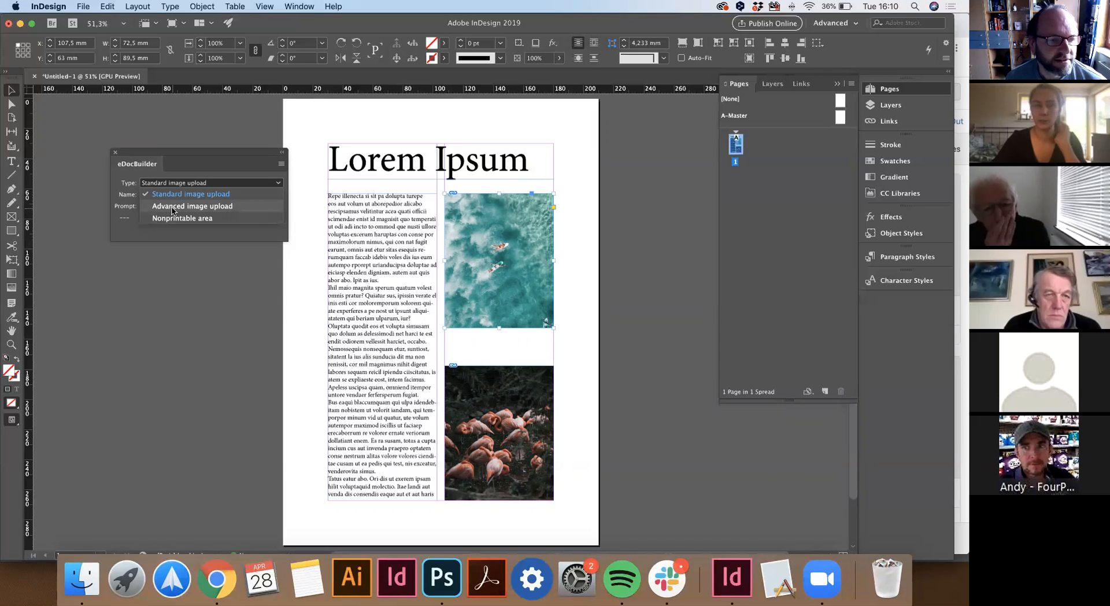
left_click(172, 211)
left_click(177, 193)
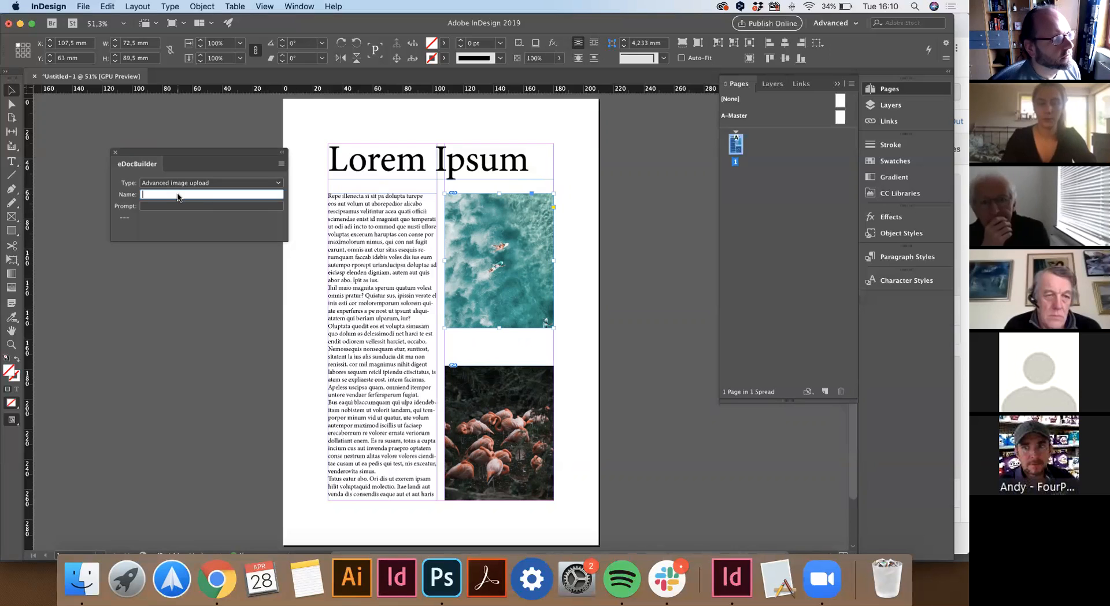
type("ImageA")
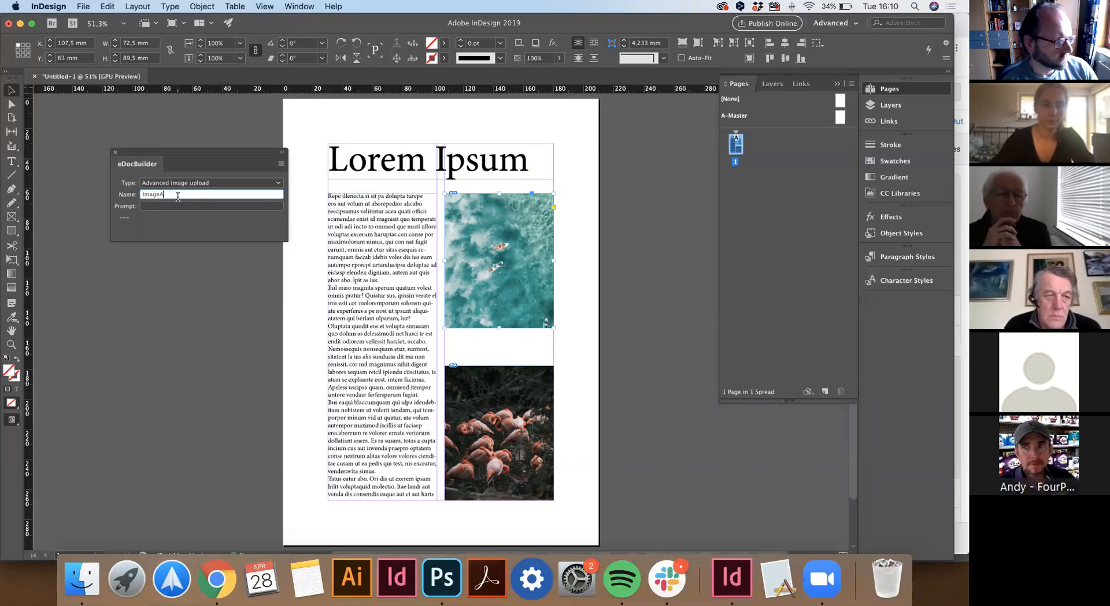
left_click(179, 206)
type("Image")
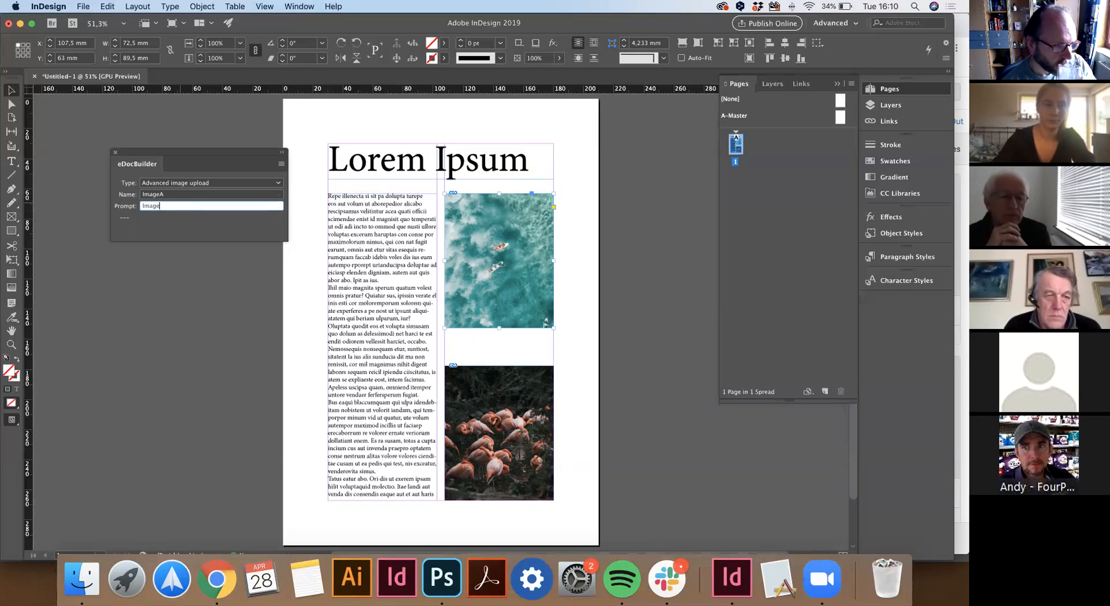
left_click(186, 197)
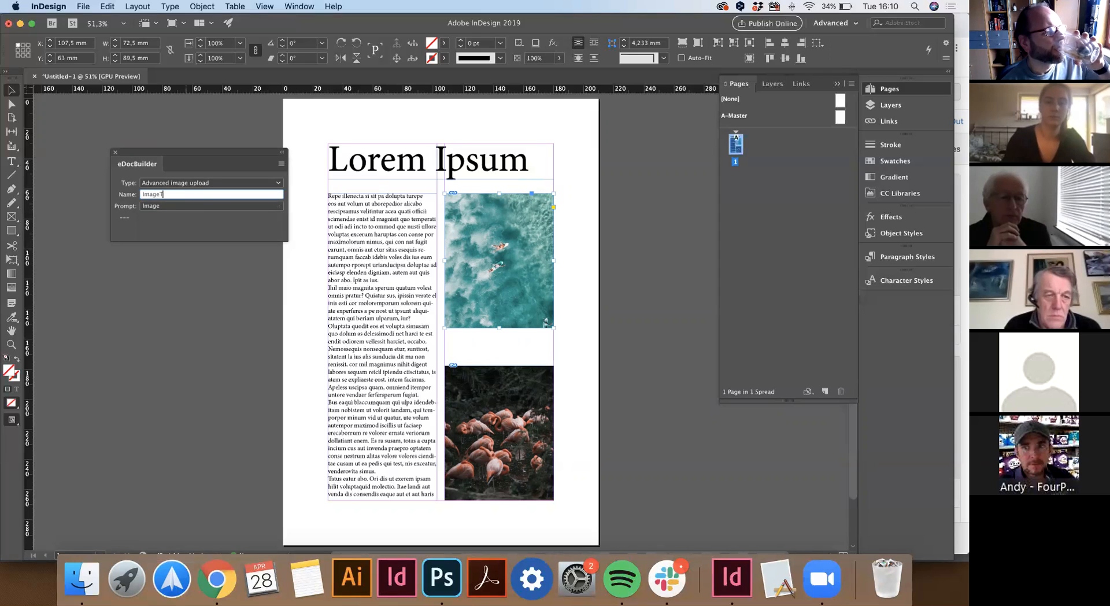
type("Top")
left_click(188, 206)
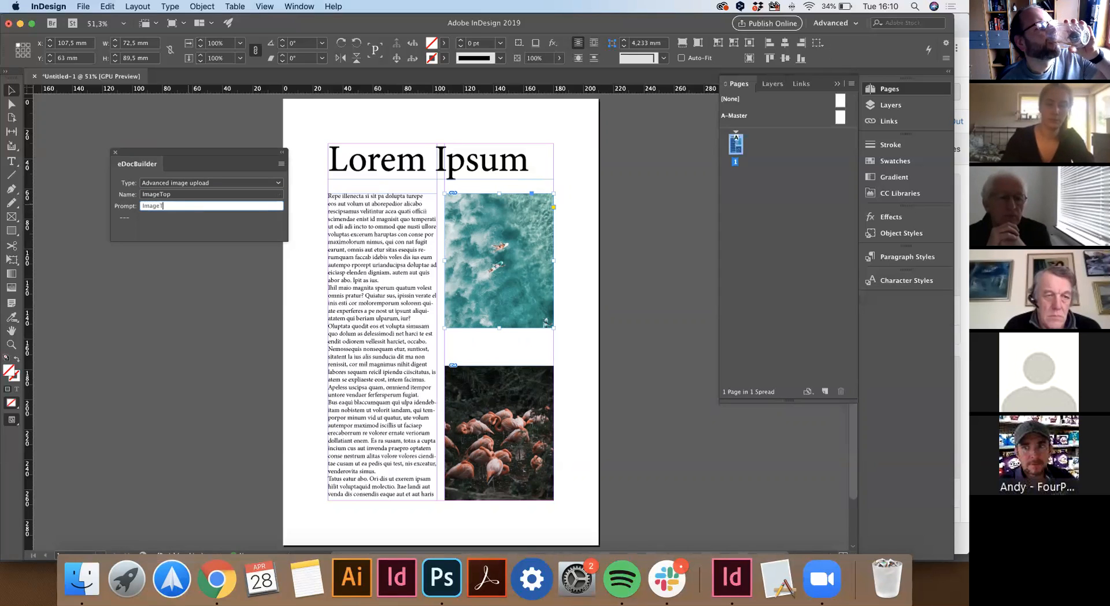
Make the flamingo image an Advanced image upload field named ImageB.
left_click(479, 410)
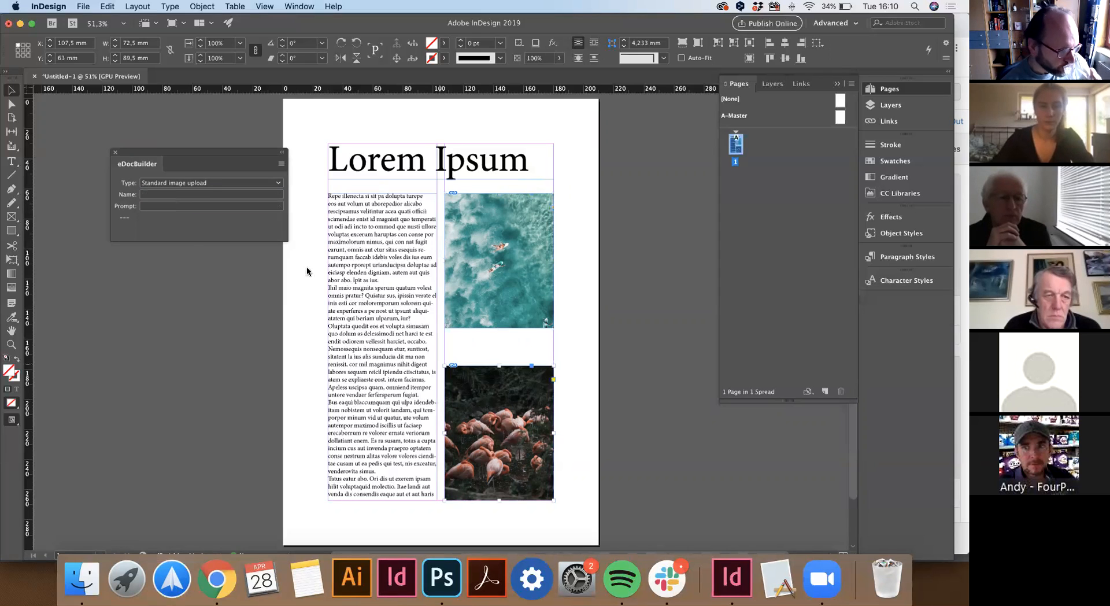
left_click(185, 183)
left_click(173, 206)
left_click(172, 199)
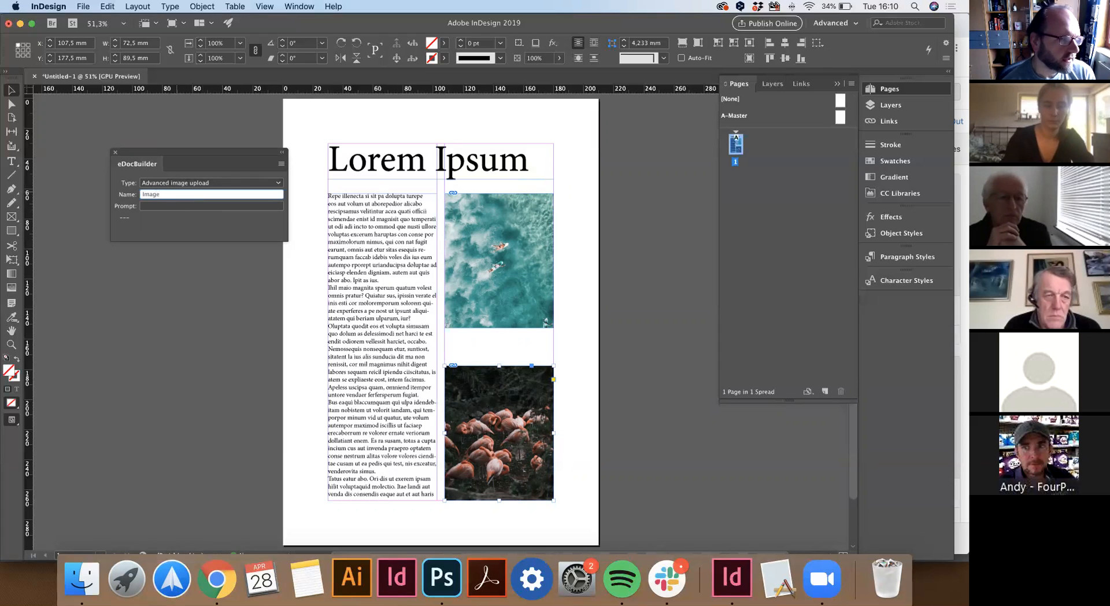
left_click(155, 207)
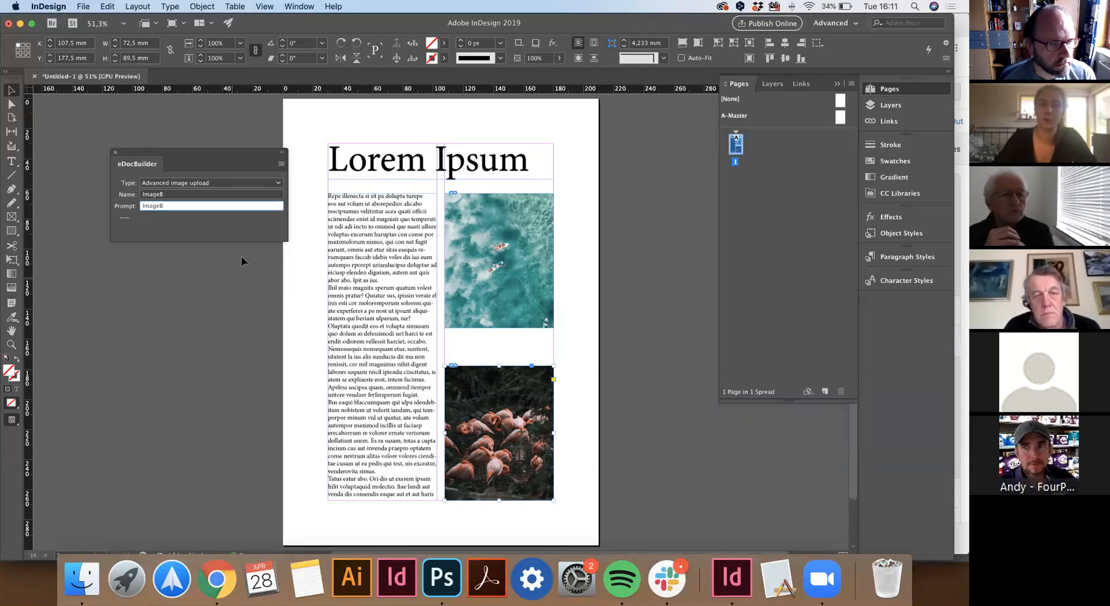
left_click(281, 165)
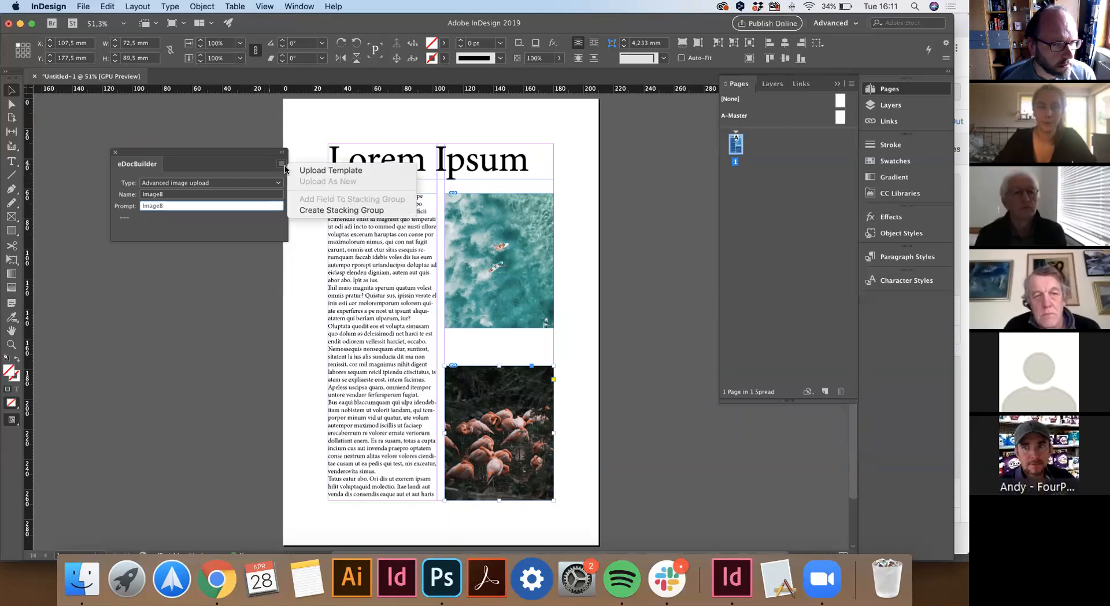
Upload the layout as Interactive Designer template FourPeesCafe, overwriting the existing one.
left_click(351, 171)
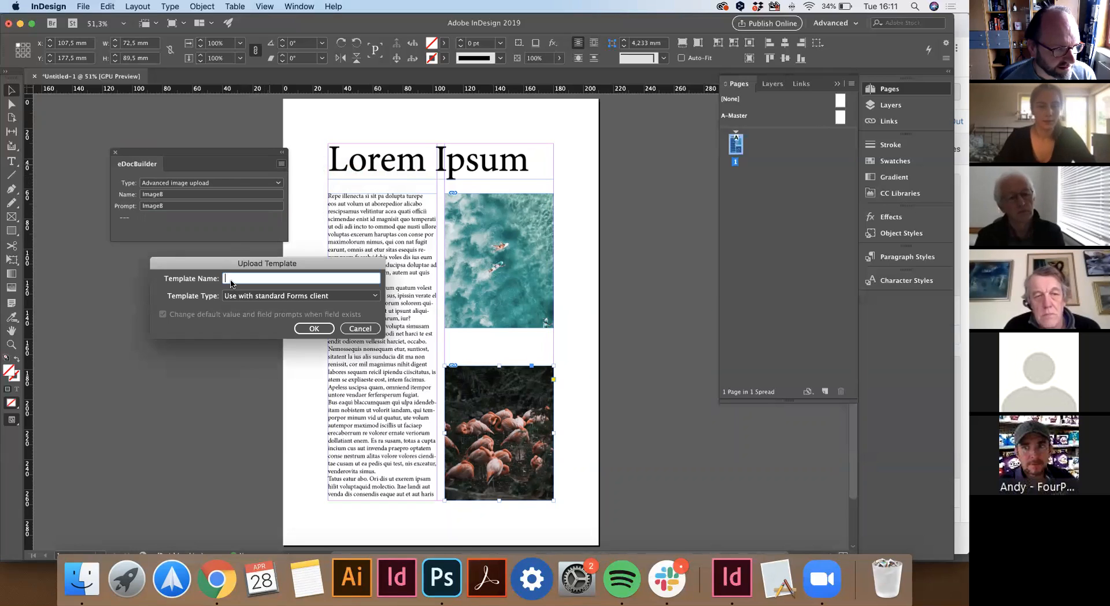
type("F")
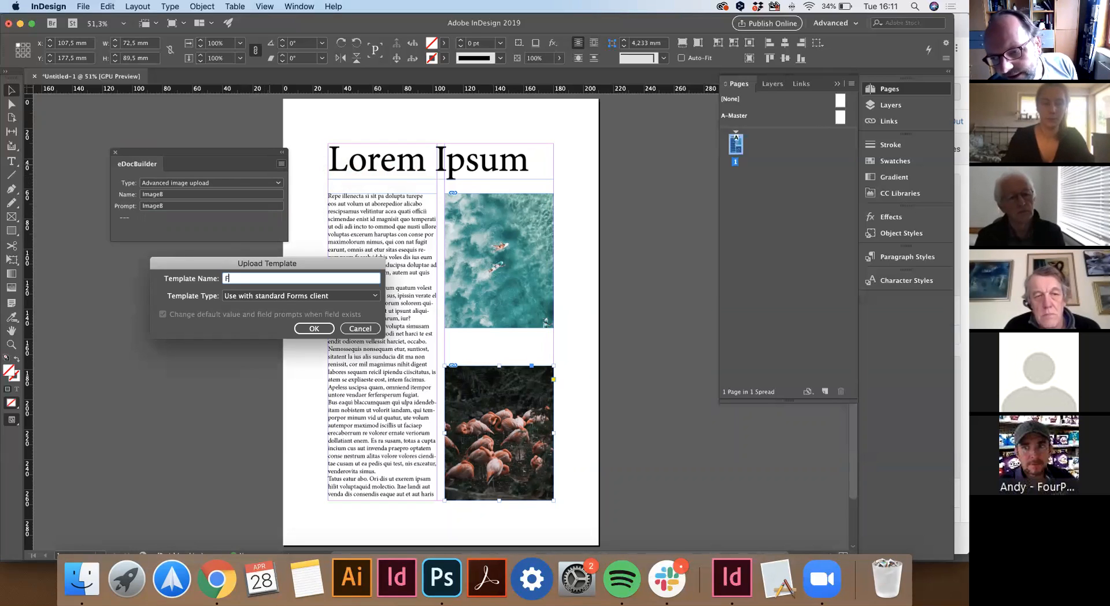
type("ourPeesCafe")
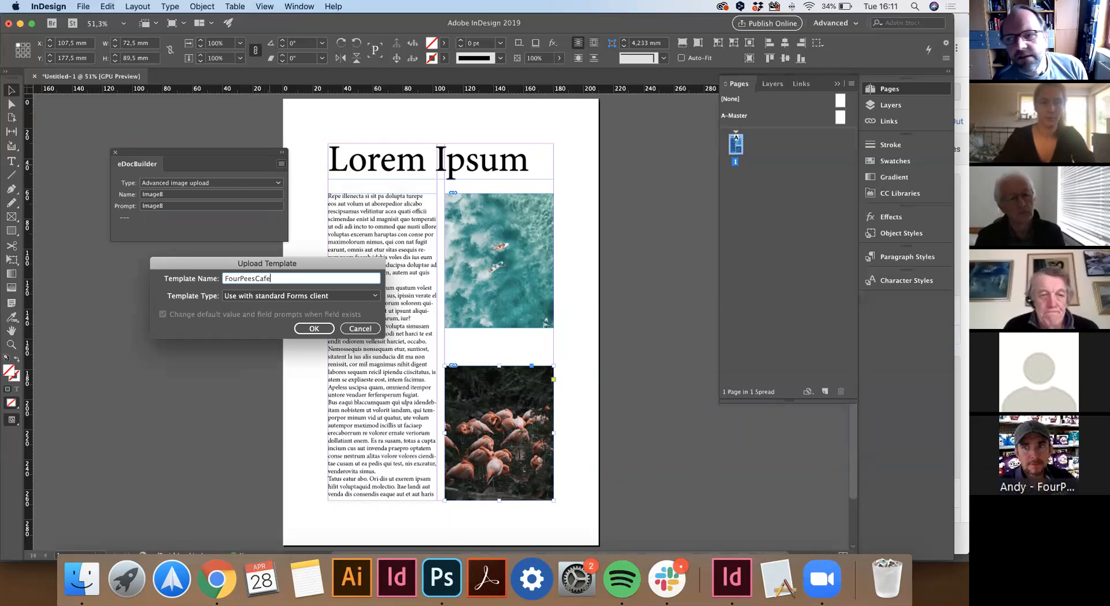
left_click(234, 296)
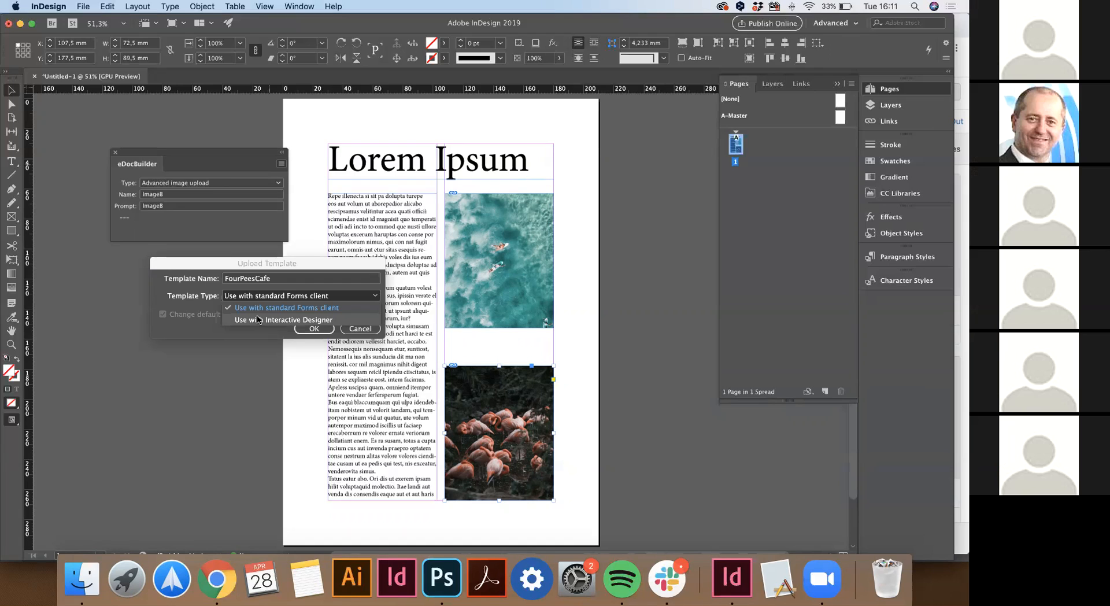
left_click(258, 320)
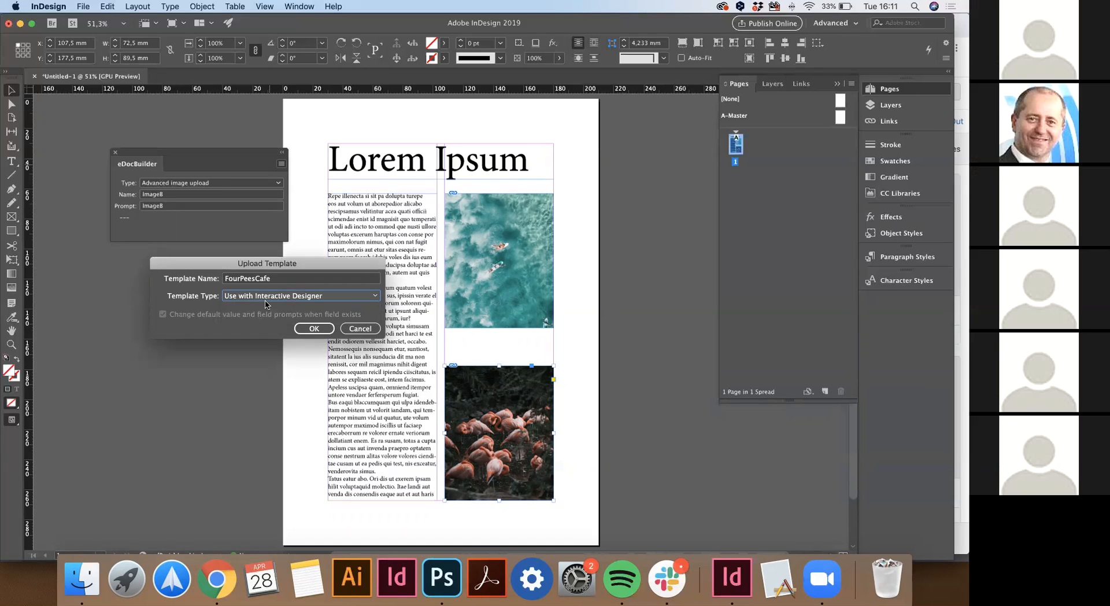
left_click(309, 330)
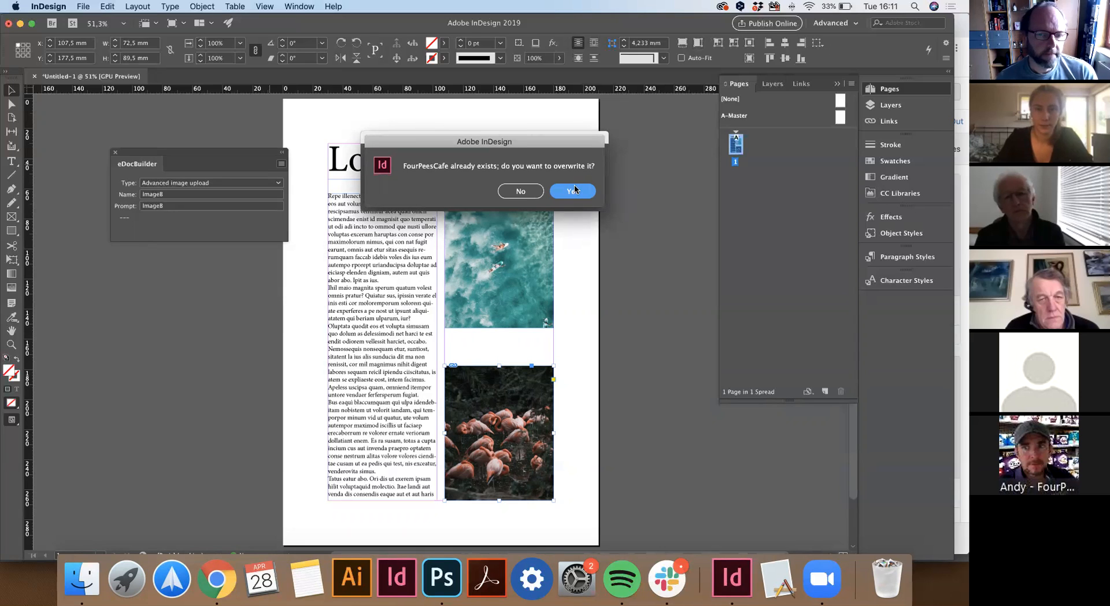
left_click(574, 191)
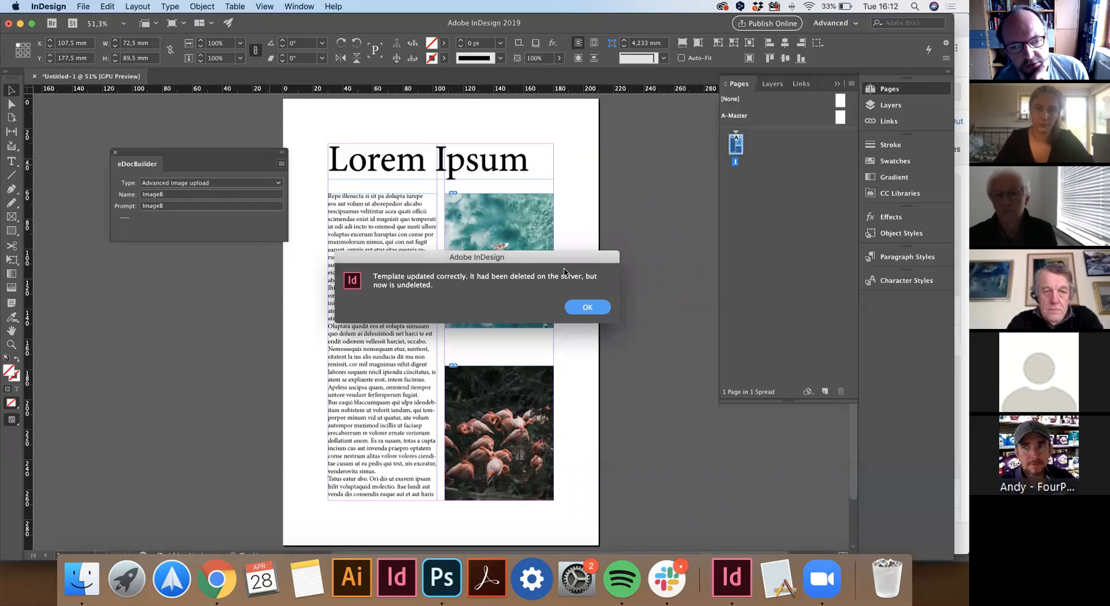
left_click(582, 309)
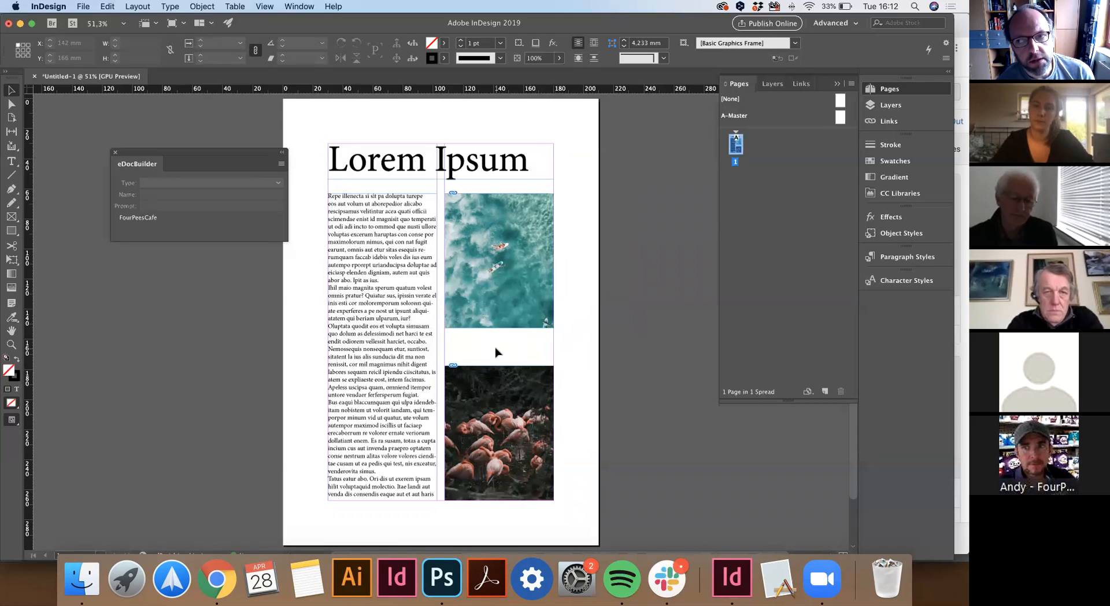
left_click(217, 578)
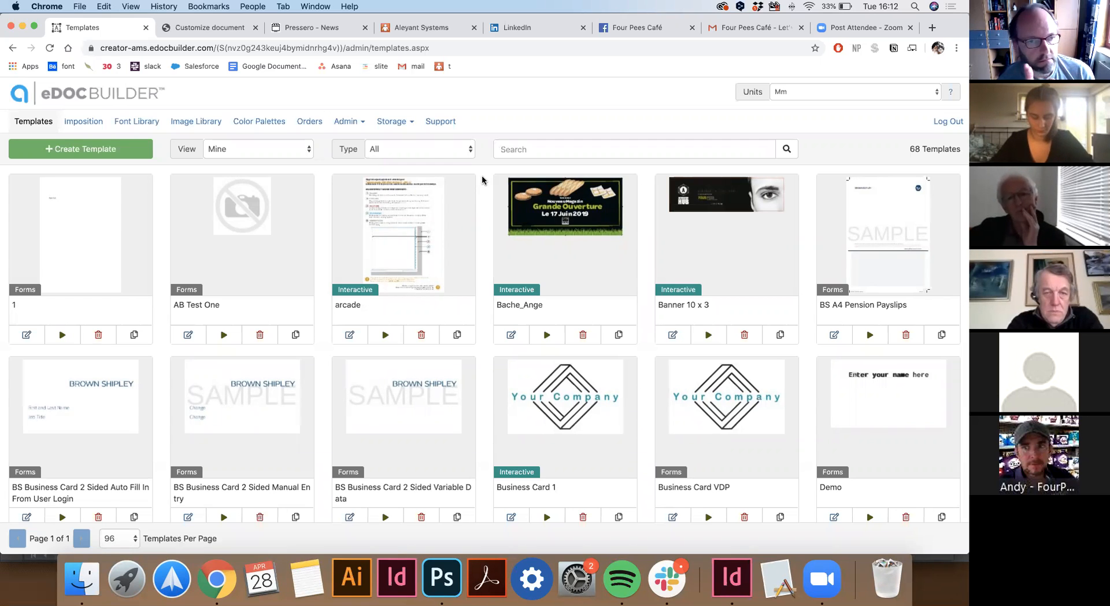
key("super+r")
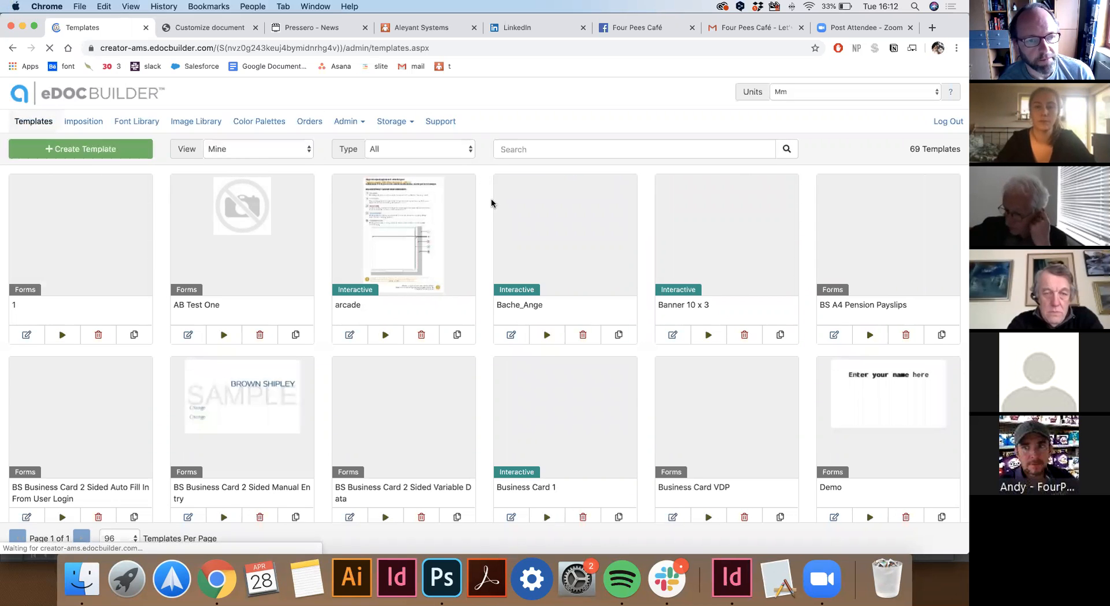
scroll(476, 218, "down", 20)
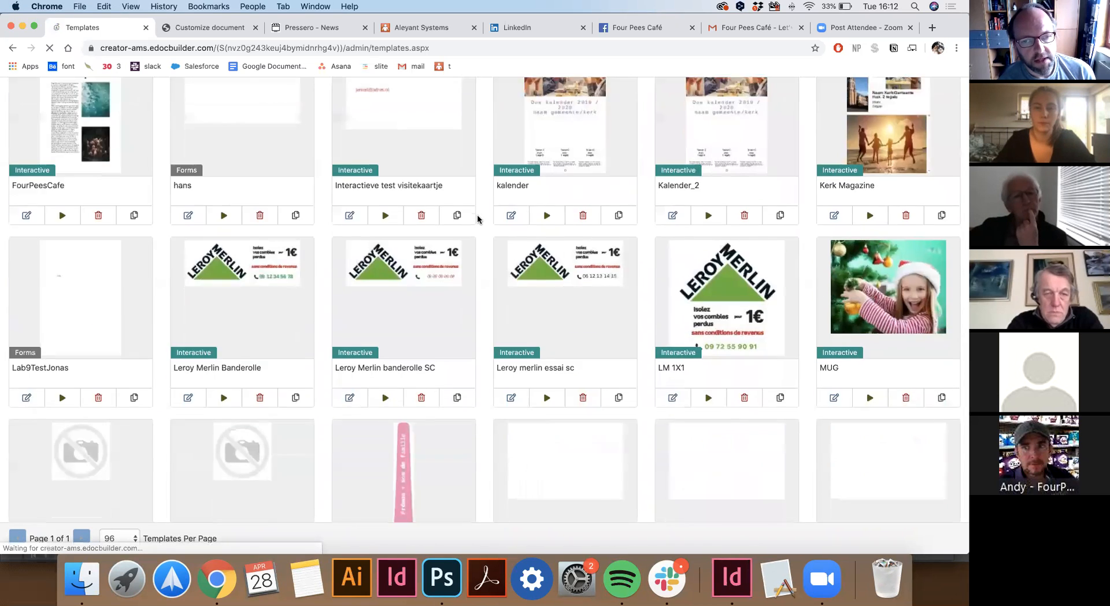
scroll(477, 218, "down", 13)
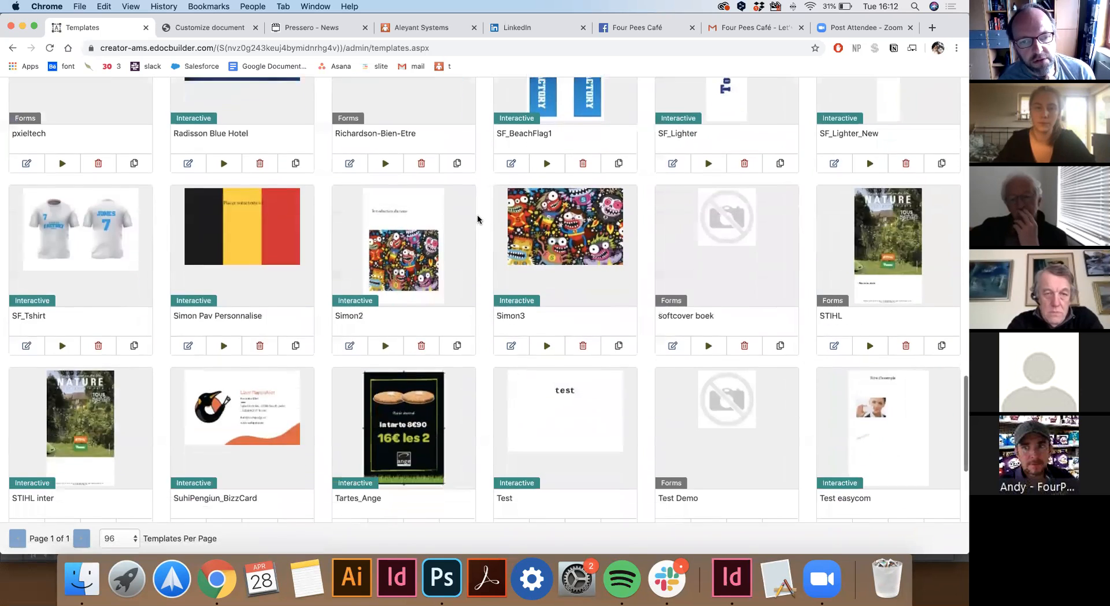
scroll(477, 219, "down", 1)
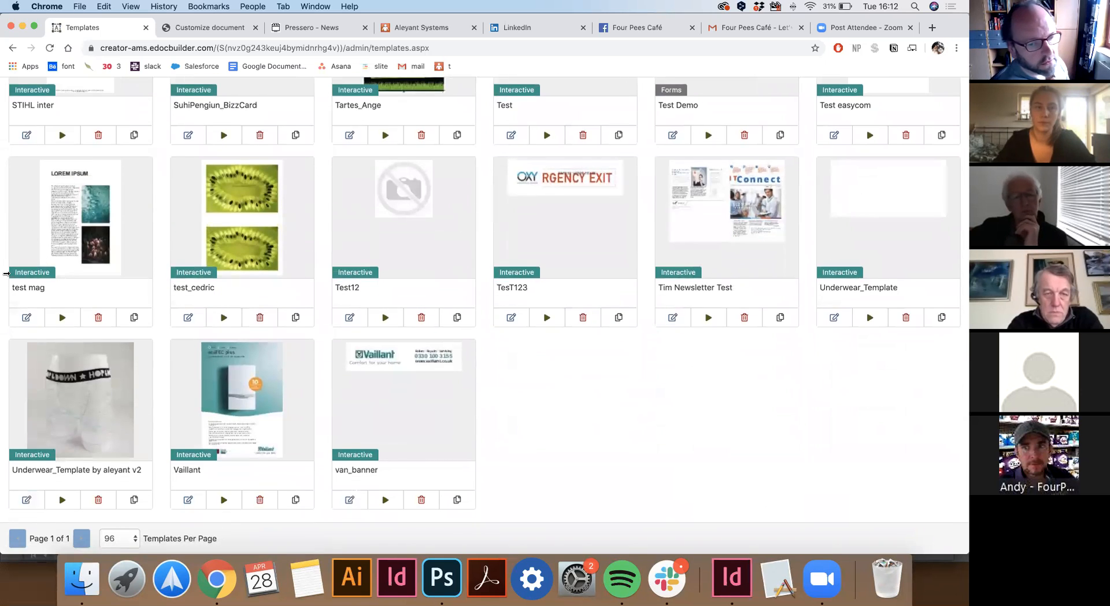
scroll(174, 224, "up", 10)
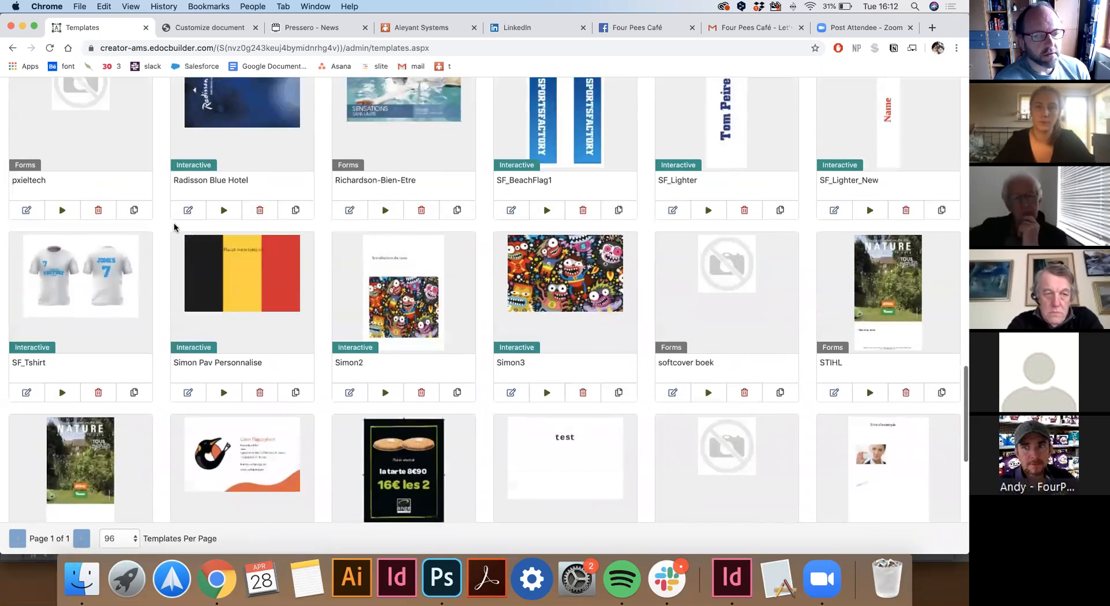
scroll(175, 227, "up", 10)
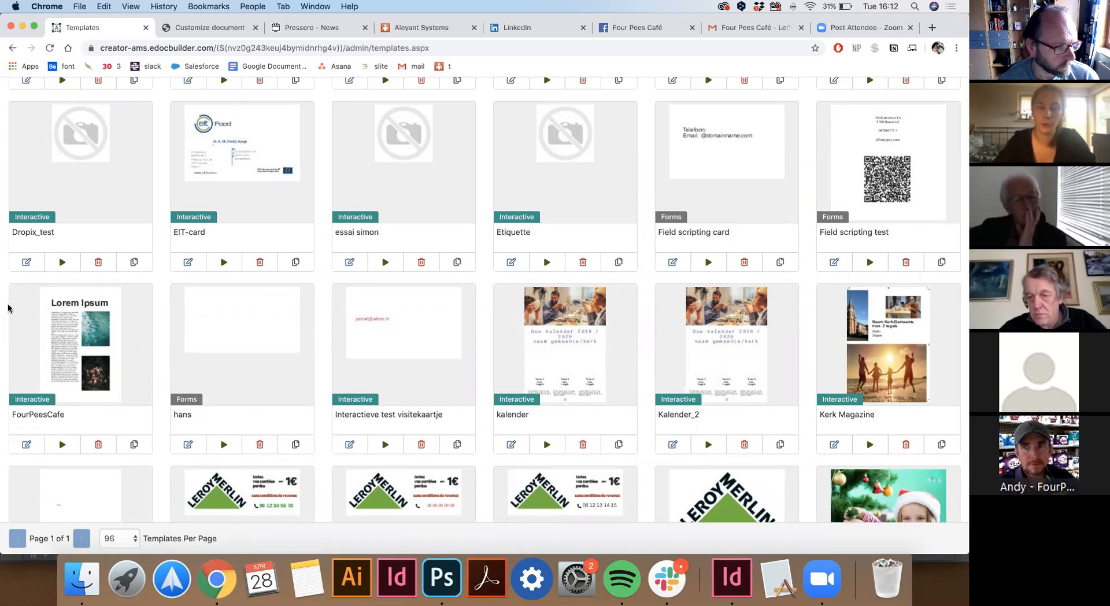
Open FourPeesCafe's Template Info tab and review its name, description and owner, keeping superuser.
left_click(26, 445)
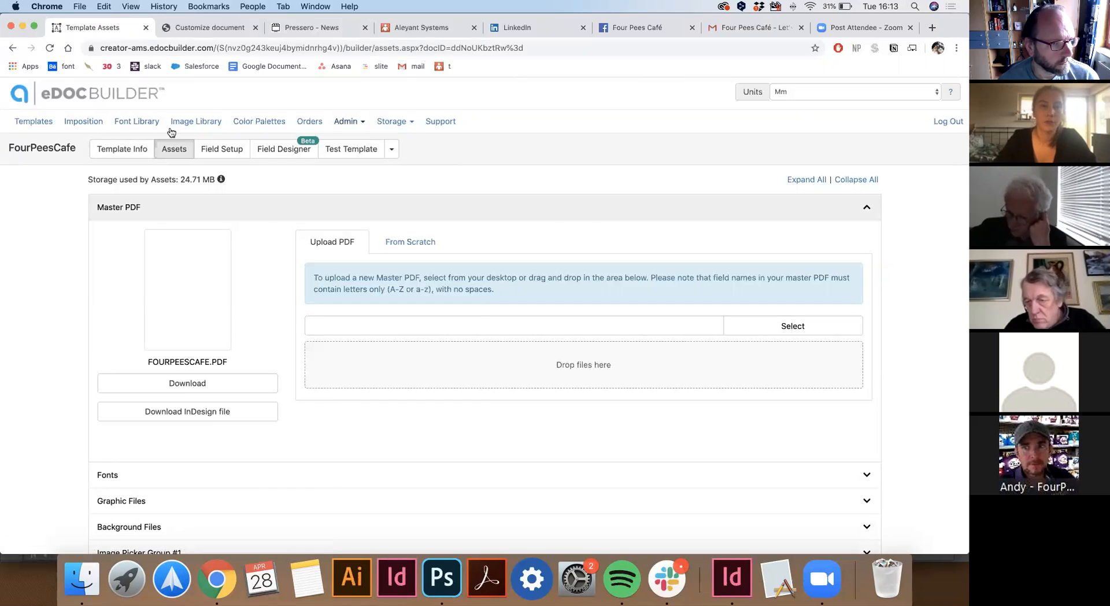
left_click(117, 151)
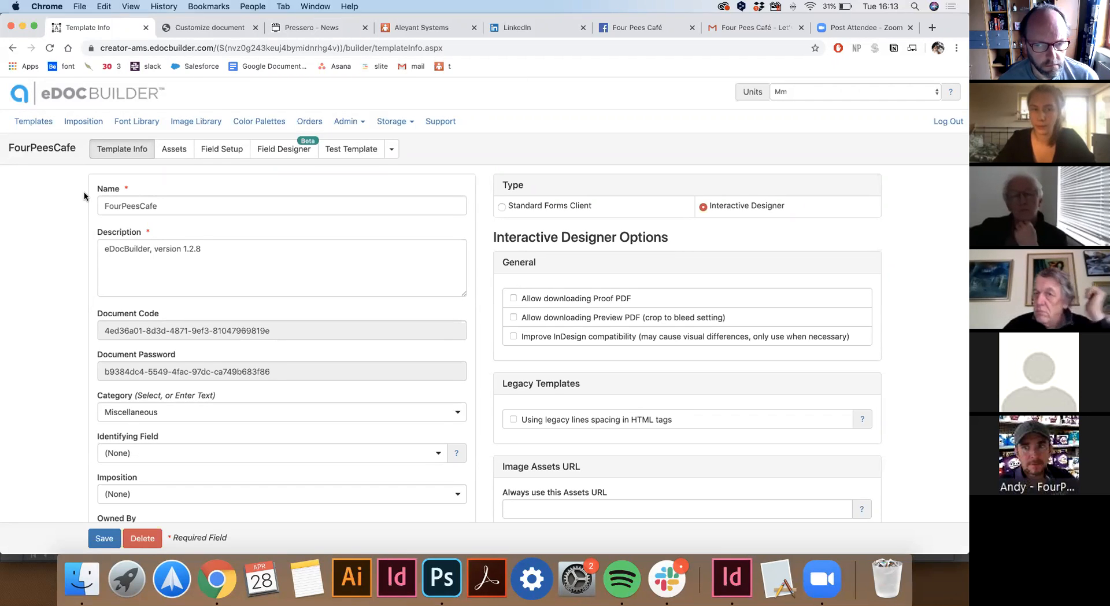
left_click(145, 205)
scroll(166, 178, "down", 3)
left_click(199, 169)
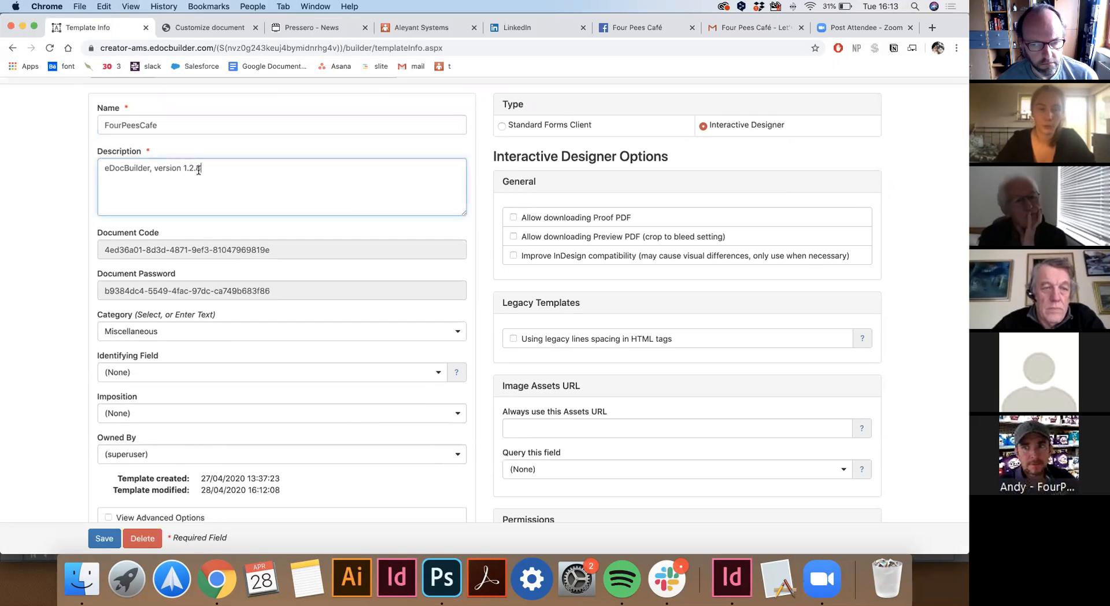
scroll(173, 197, "down", 4)
left_click(125, 330)
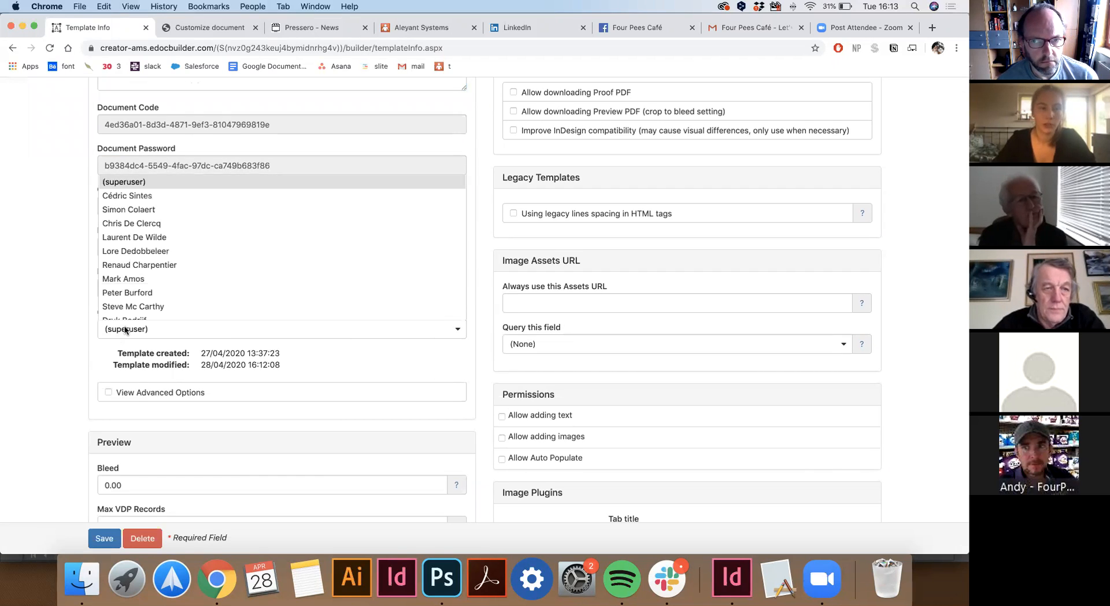
left_click(67, 270)
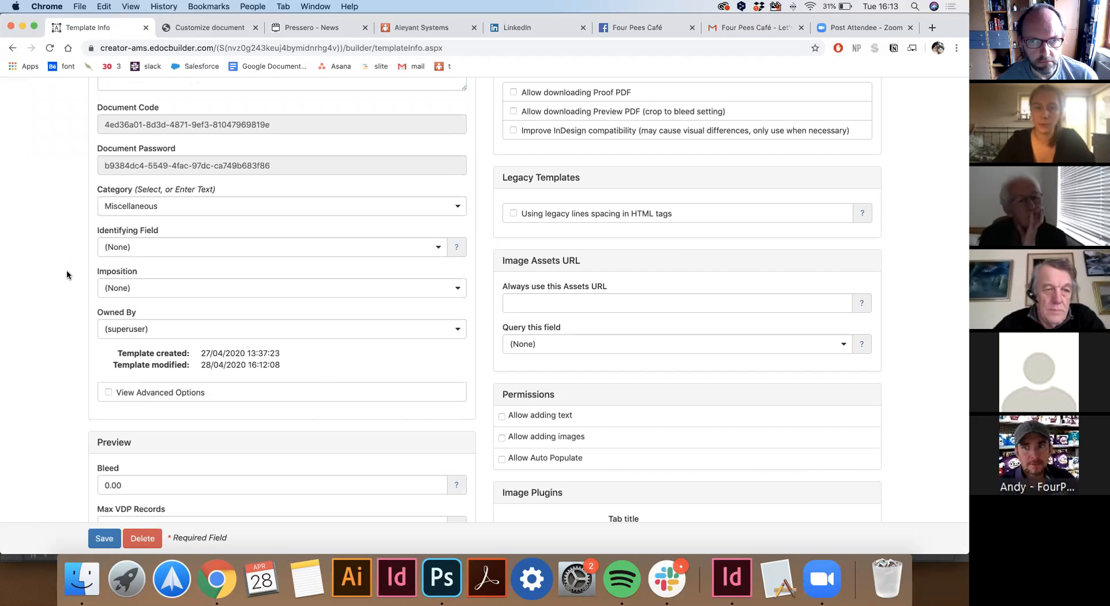
scroll(67, 270, "up", 5)
scroll(67, 269, "up", 1)
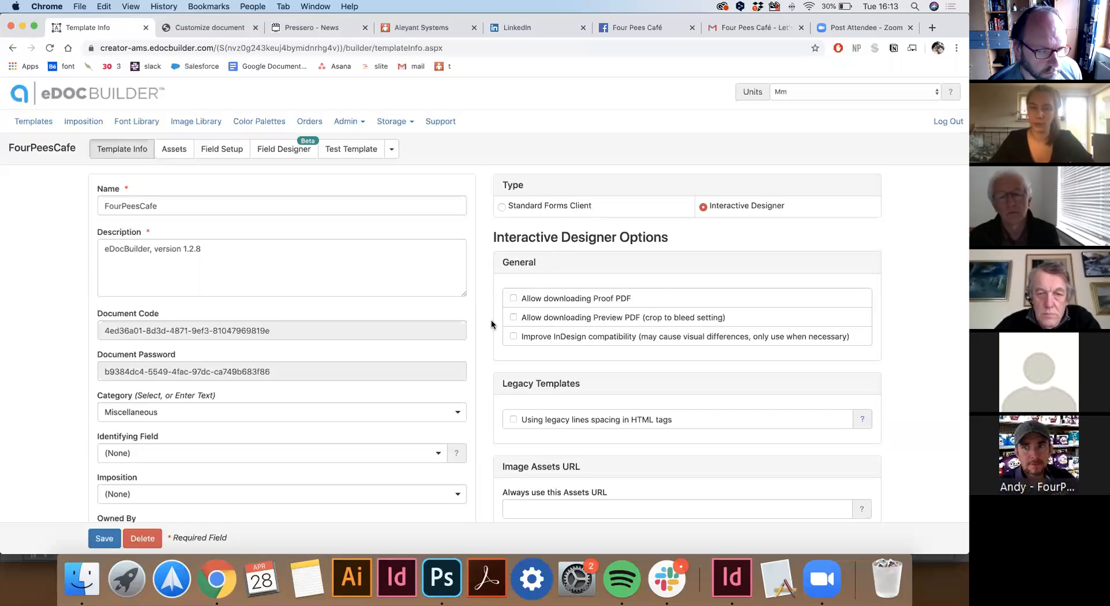
scroll(490, 319, "down", 4)
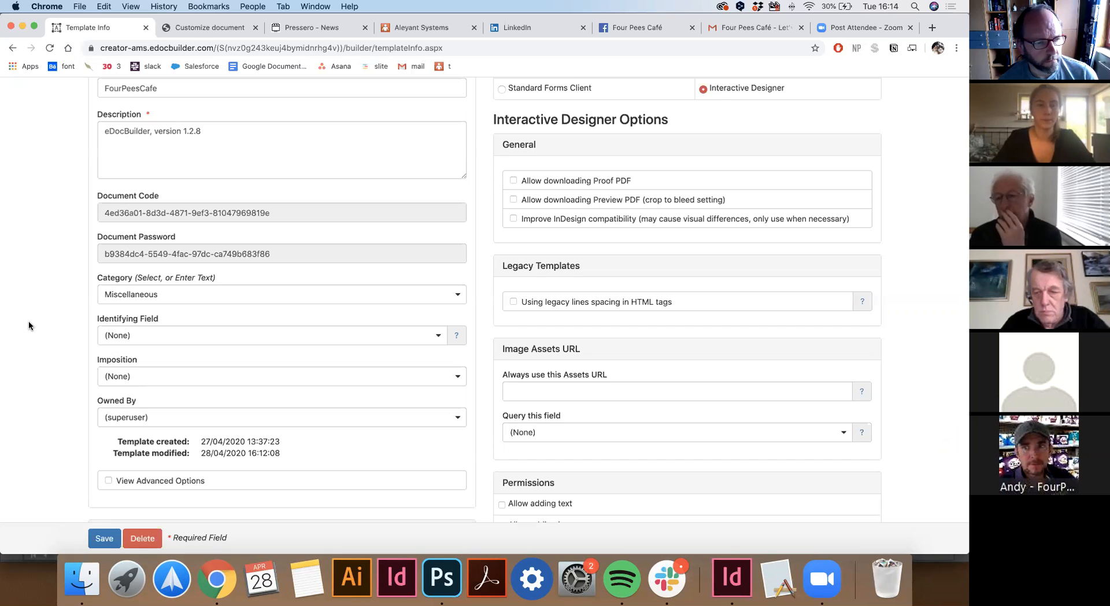
Download the FourPeesCafe InDesign file from the template's Assets tab.
scroll(30, 270, "up", 3)
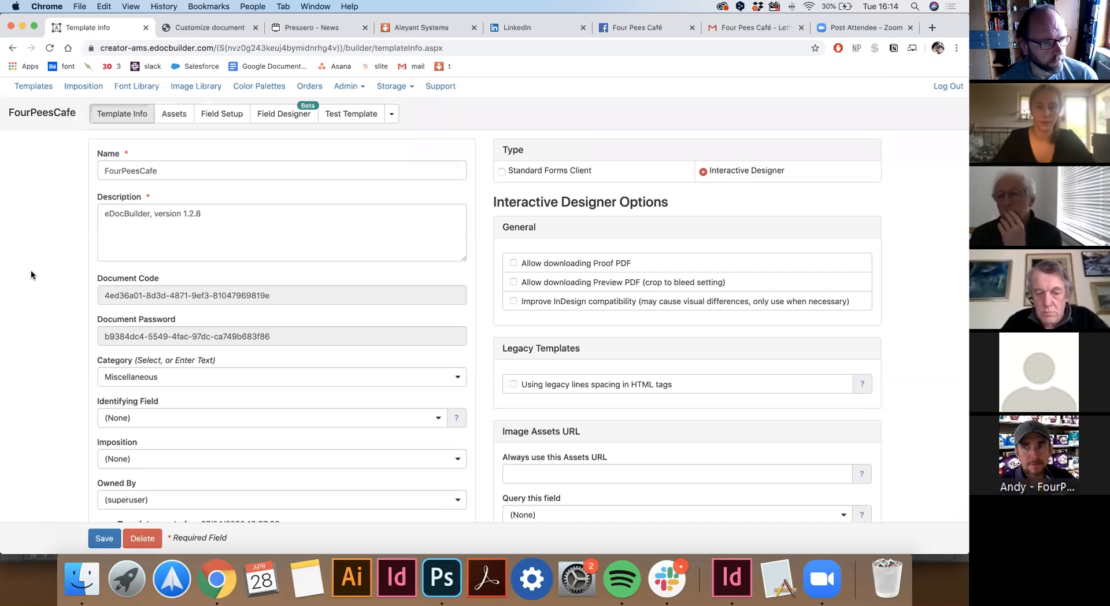
scroll(30, 270, "up", 2)
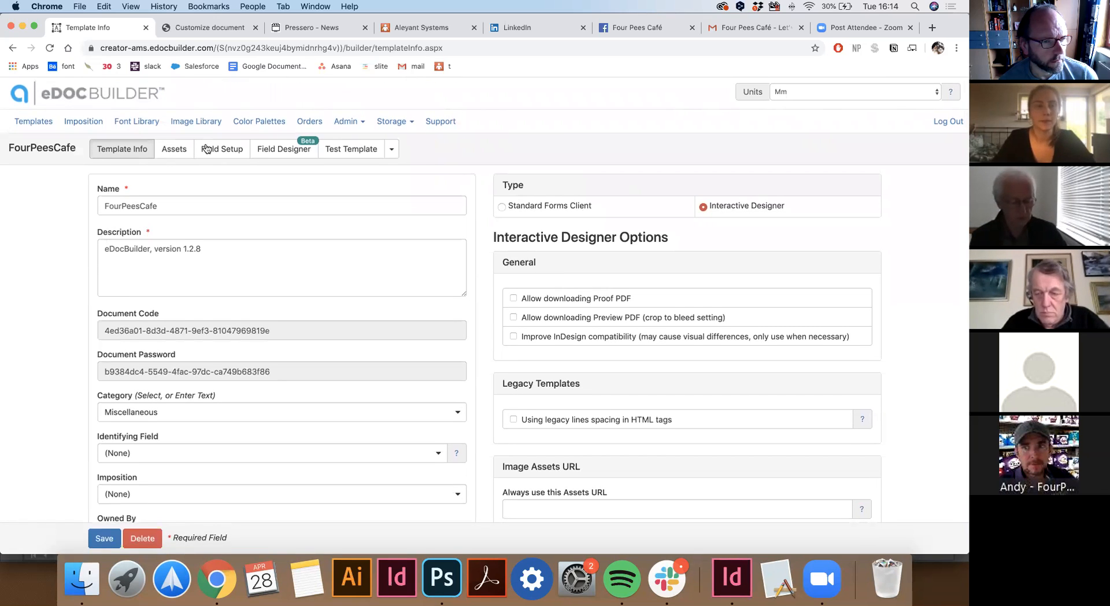
left_click(176, 153)
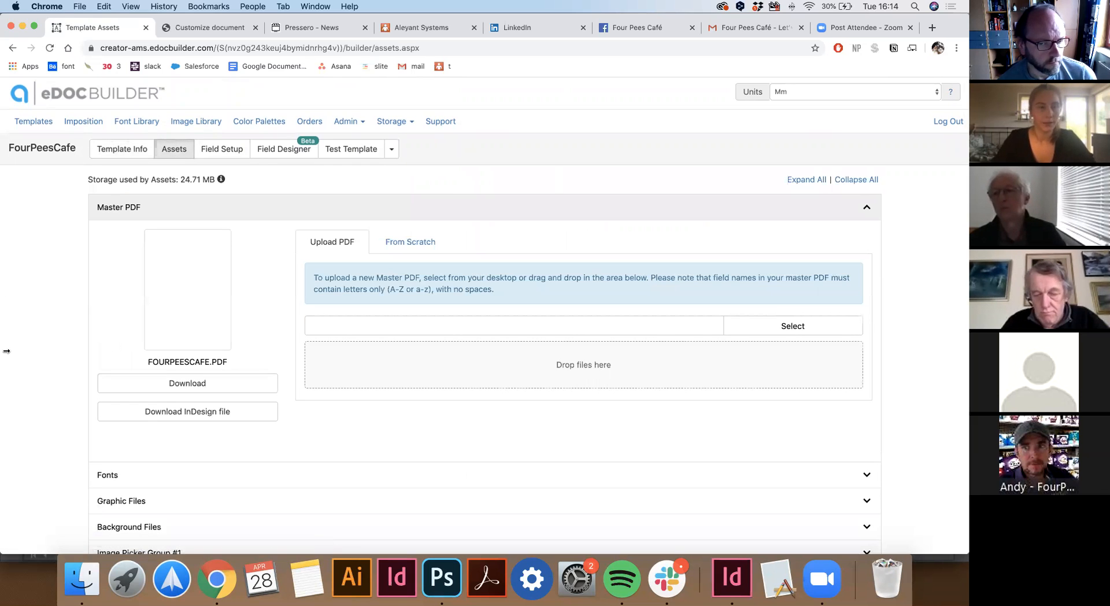
scroll(48, 353, "down", 2)
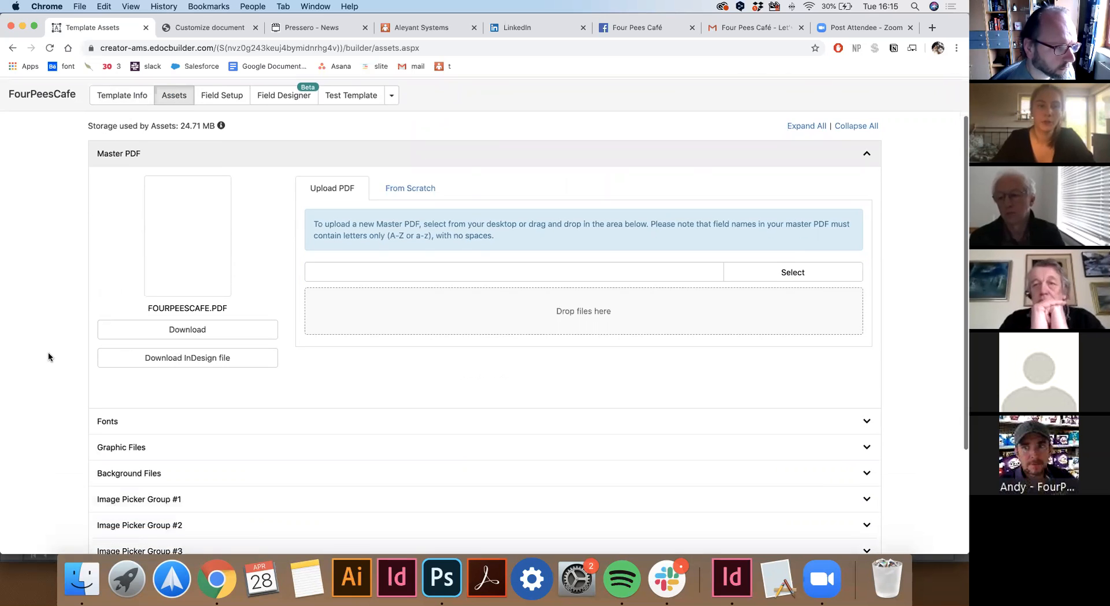
left_click(211, 362)
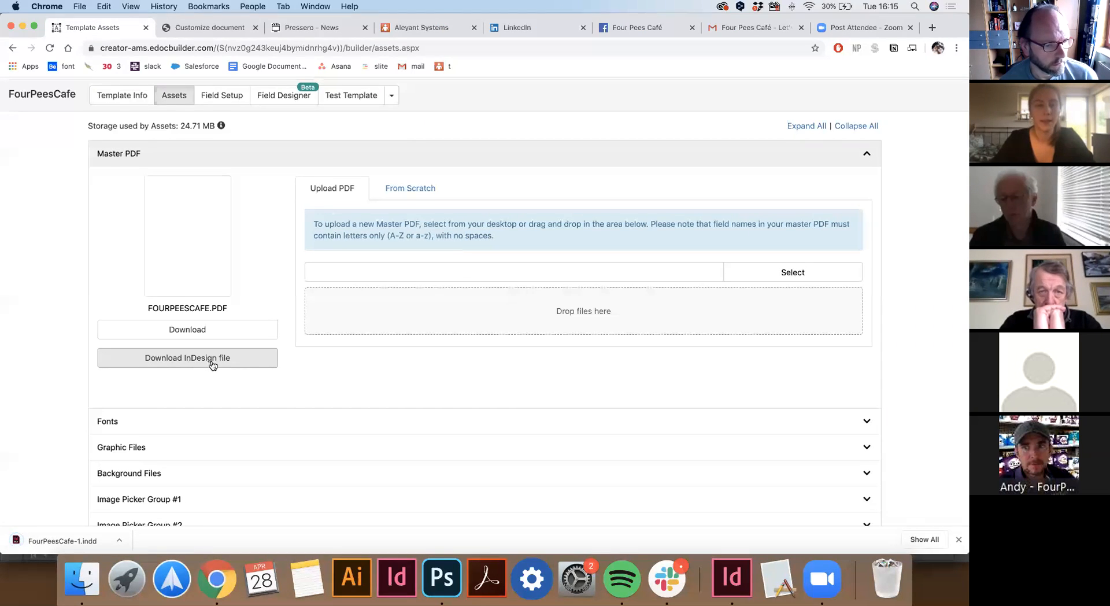
Review the From Scratch options: 1 page at 88.9 × 50.8 mm.
scroll(338, 354, "up", 2)
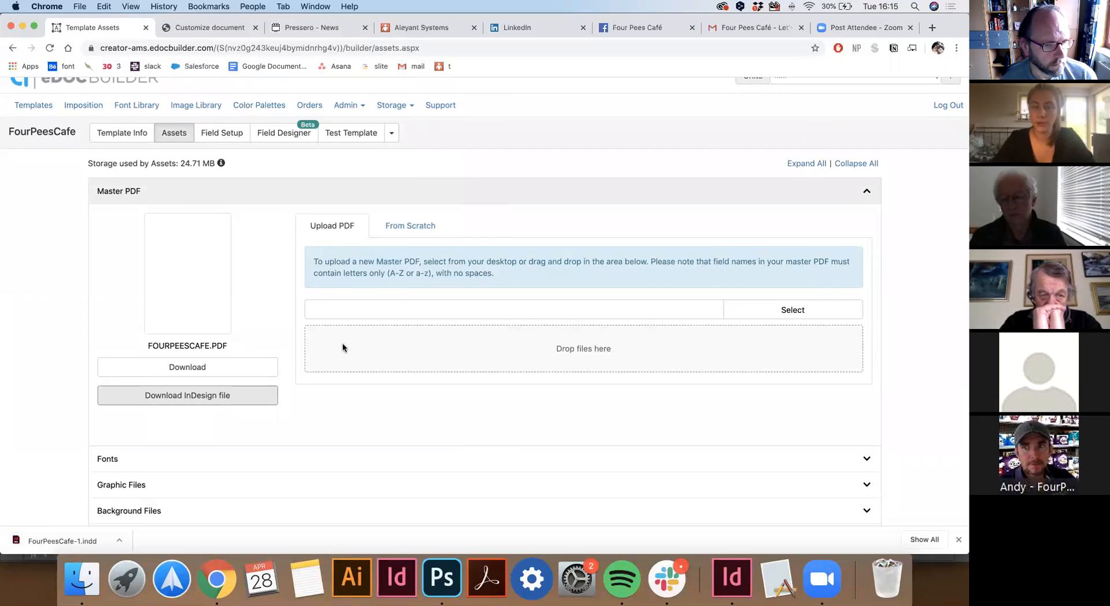
left_click(403, 228)
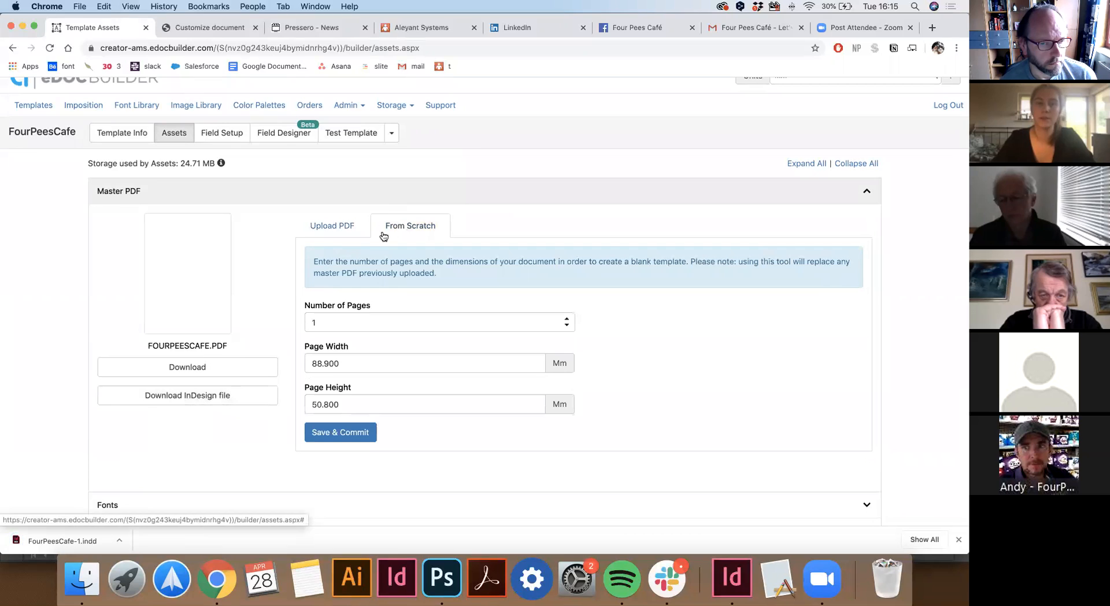
left_click(320, 324)
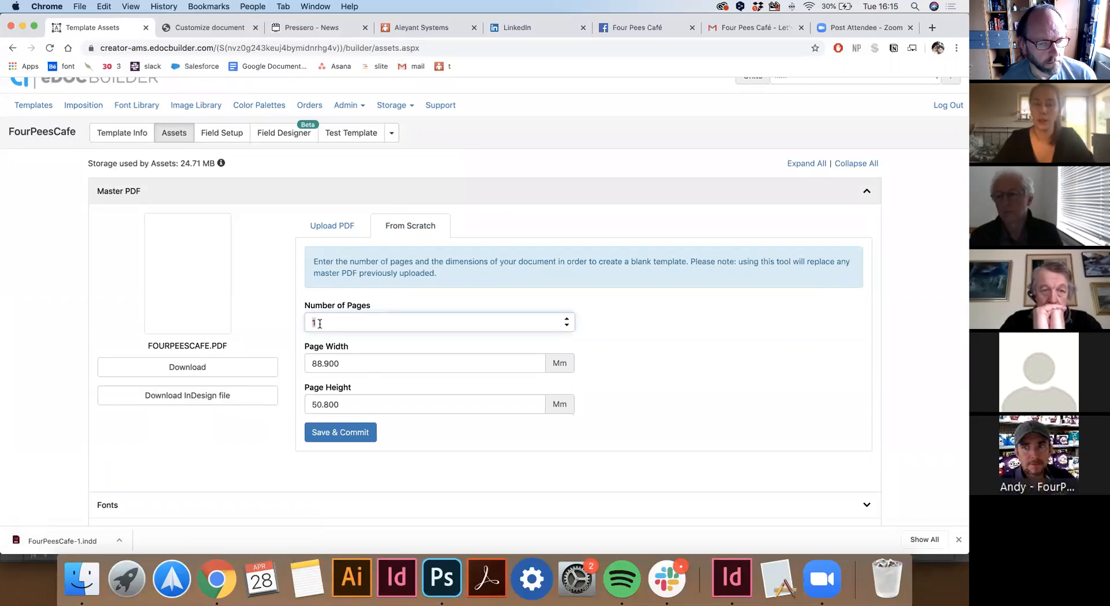
left_click(343, 363)
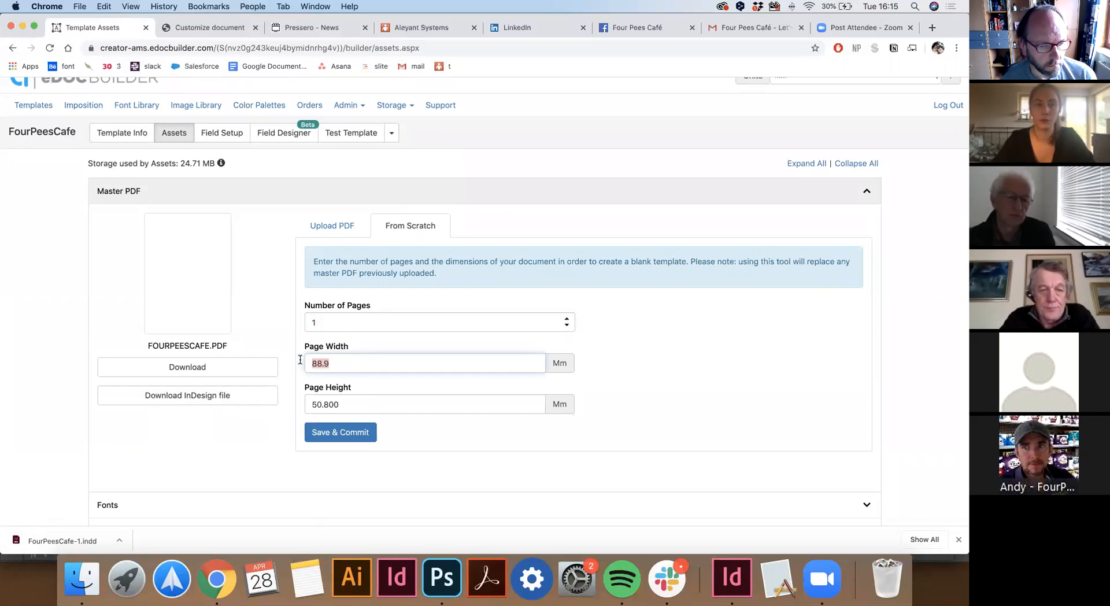
scroll(55, 311, "down", 2)
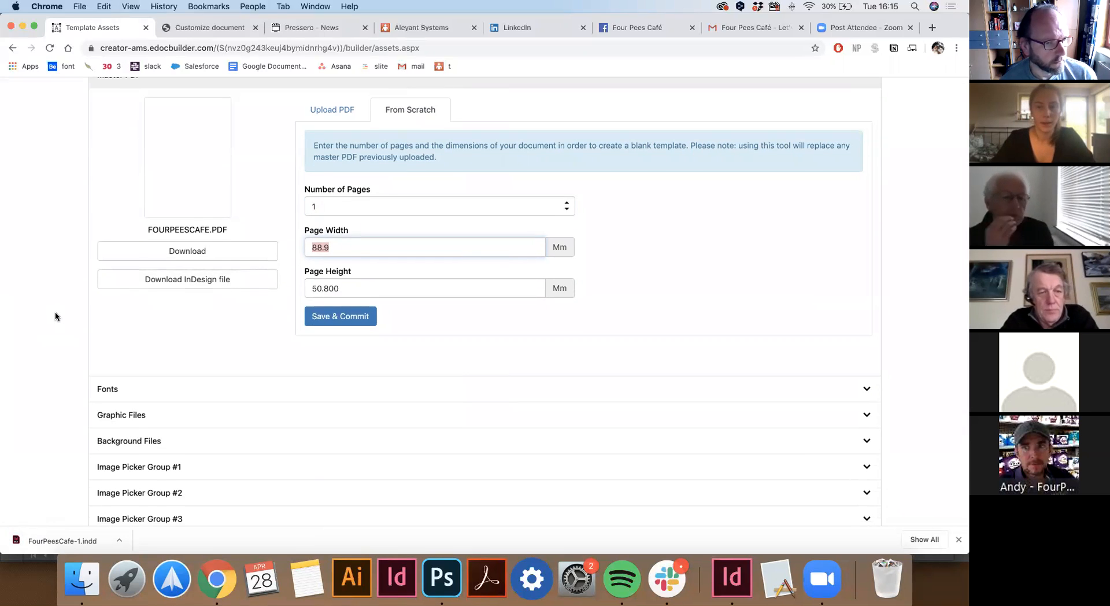
scroll(55, 312, "down", 1)
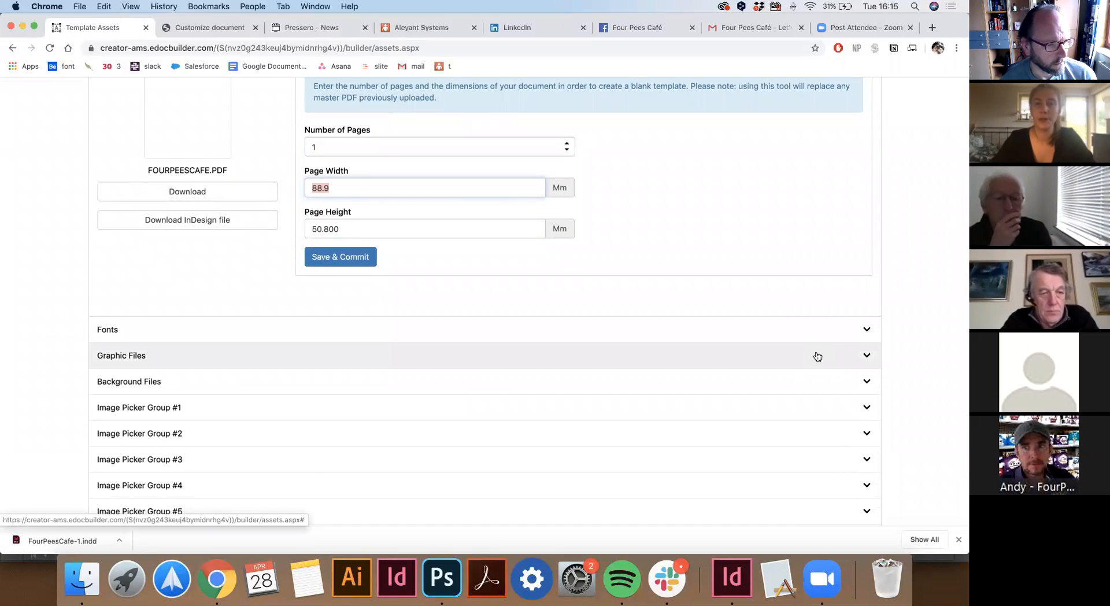
Expand Fonts, close the Upload Fonts window without uploading, and scroll to the font options.
left_click(865, 331)
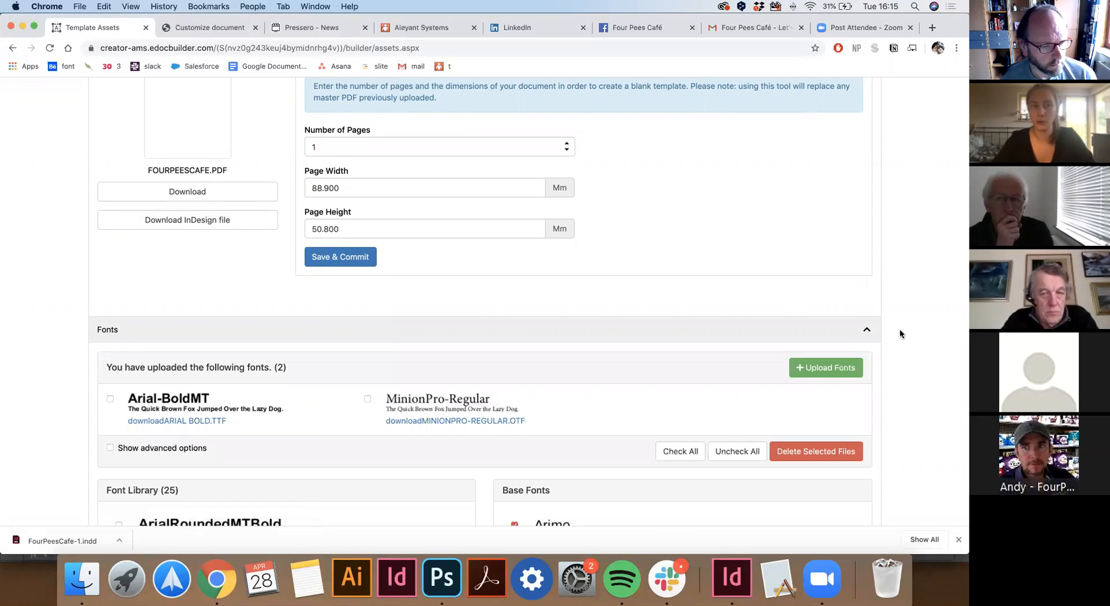
left_click(830, 367)
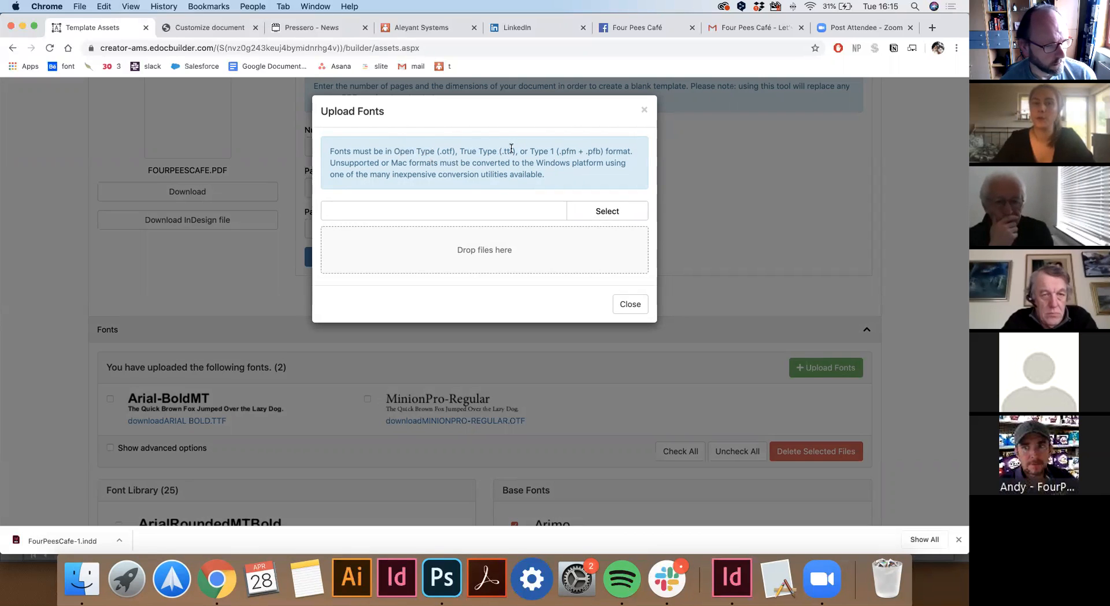
left_click(644, 112)
scroll(632, 262, "down", 8)
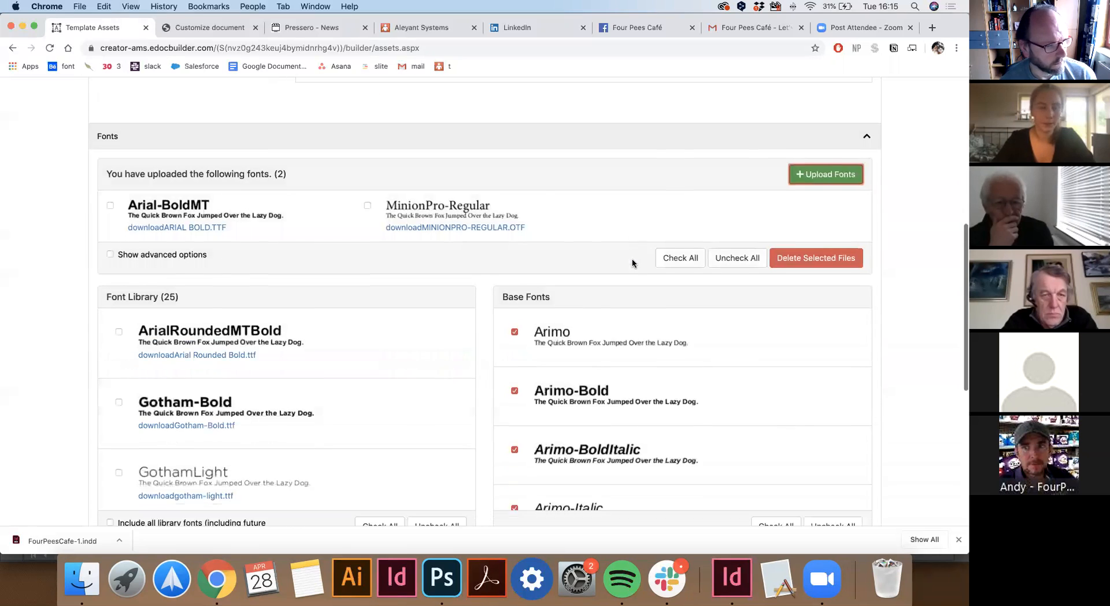
scroll(632, 263, "down", 3)
scroll(939, 364, "down", 4)
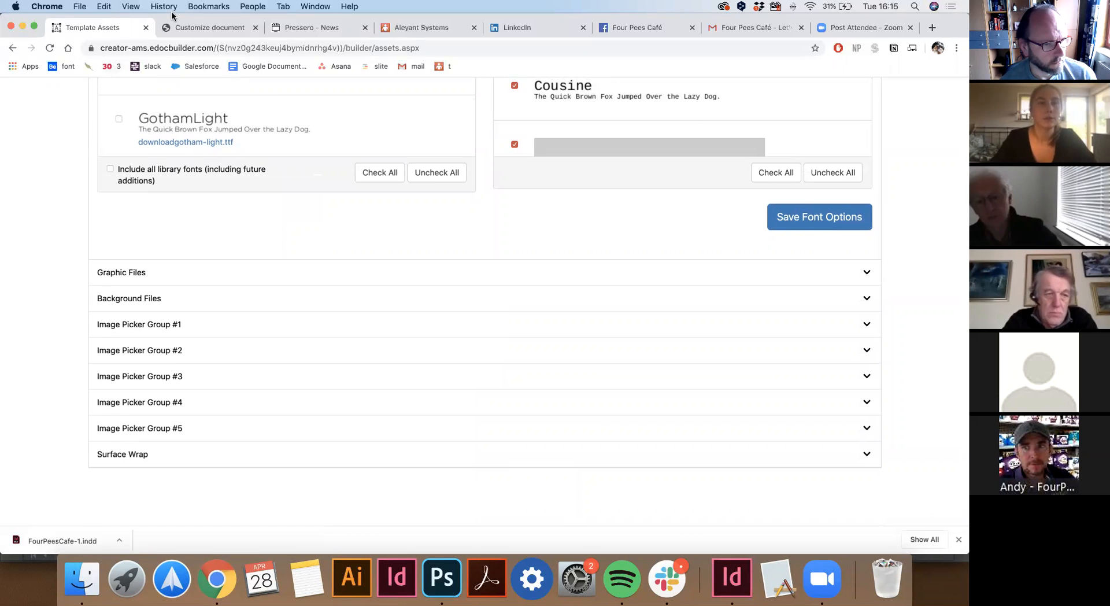
Upload three image files from the computer for Image Picker Group #3.
left_click(186, 28)
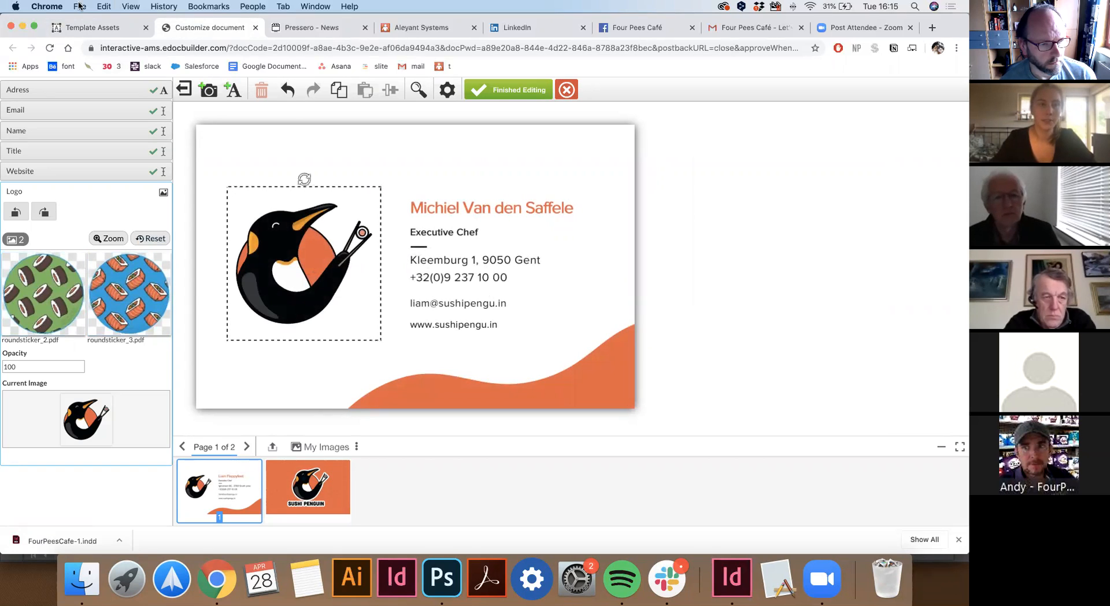
left_click(81, 31)
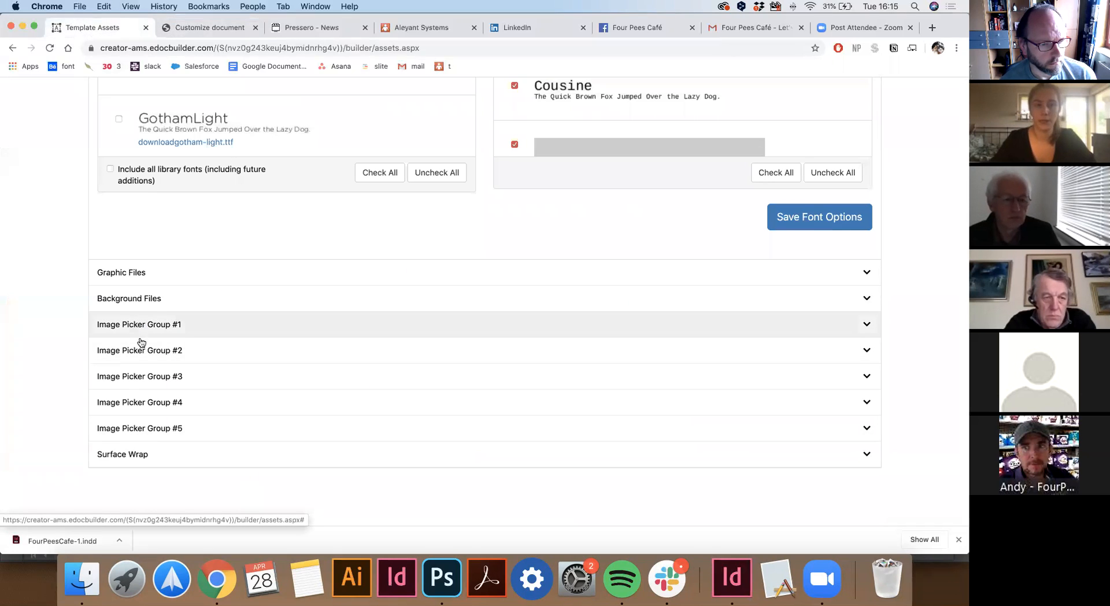
left_click(866, 376)
scroll(481, 412, "down", 2)
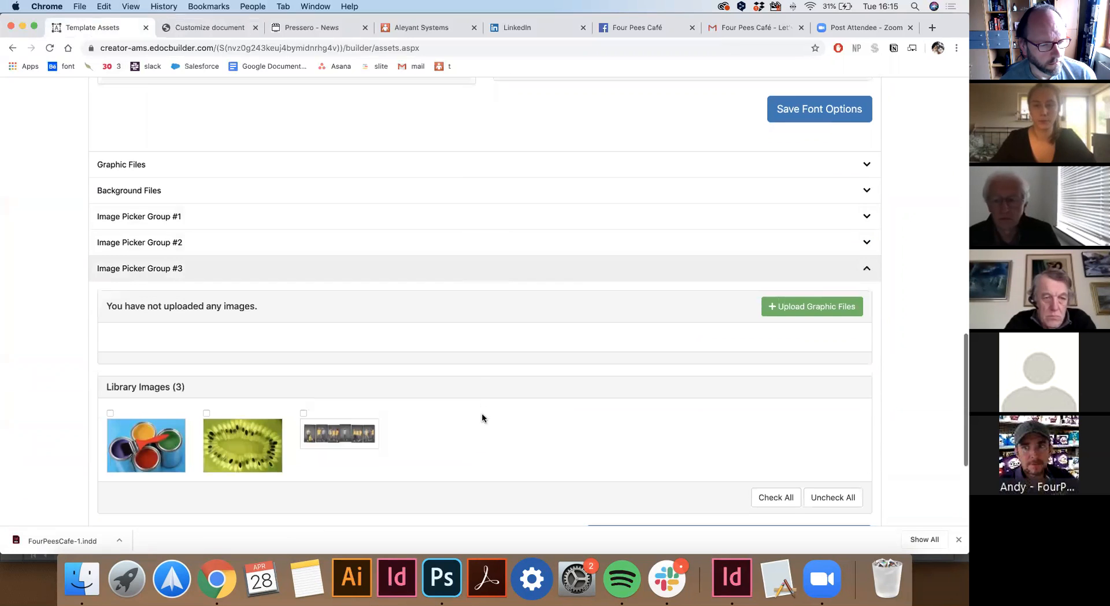
left_click(783, 307)
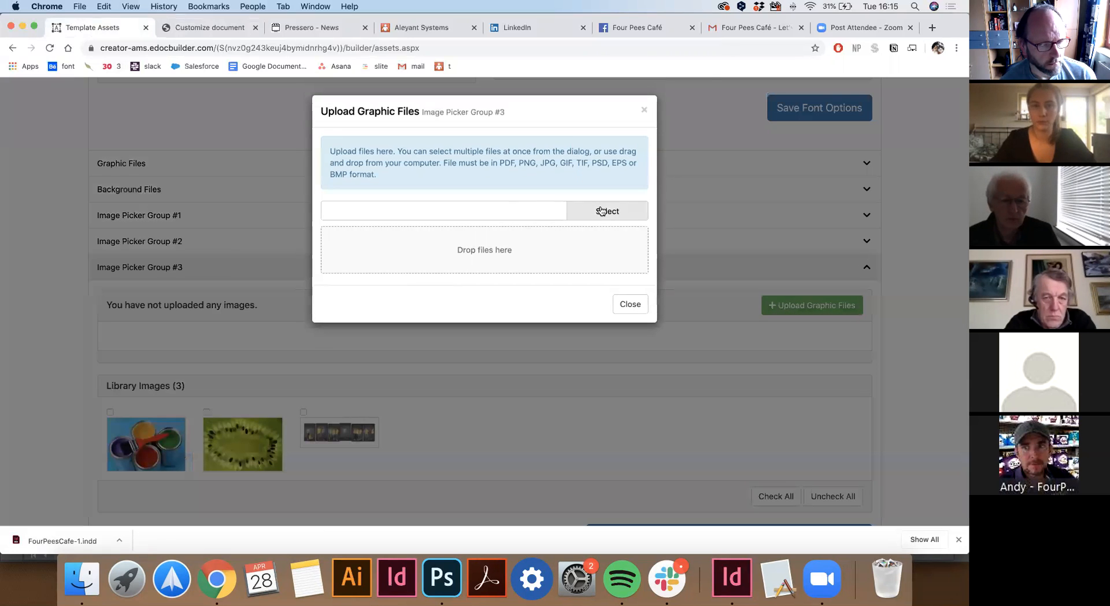
left_click(602, 211)
left_click_drag(520, 195, 367, 87)
left_click(693, 304)
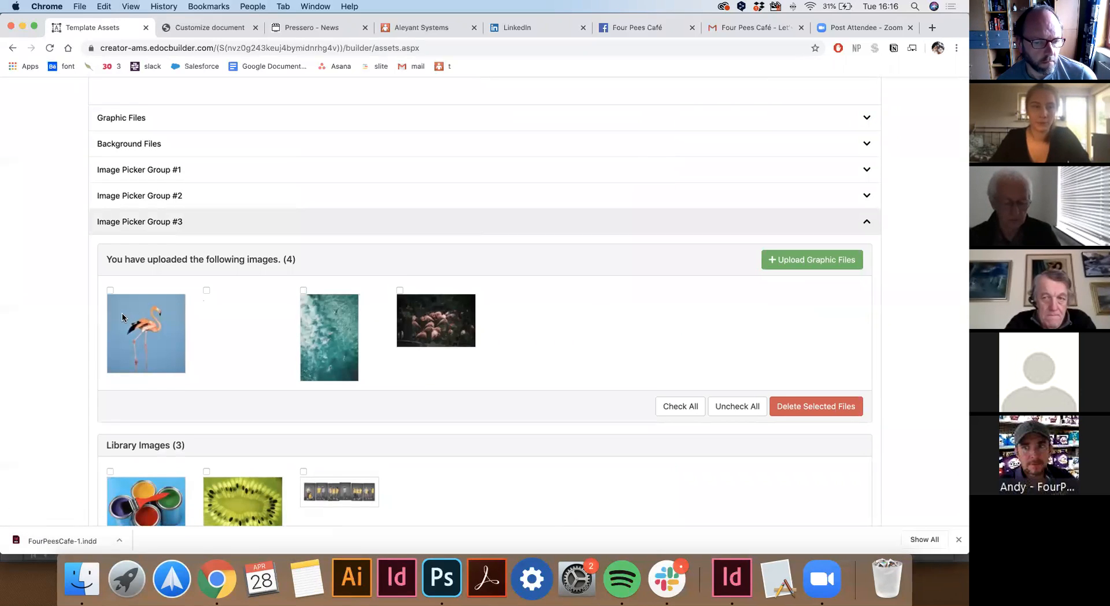
Include the flamingo and other uploaded images in Image Picker Group #3.
left_click(109, 290)
left_click(419, 325)
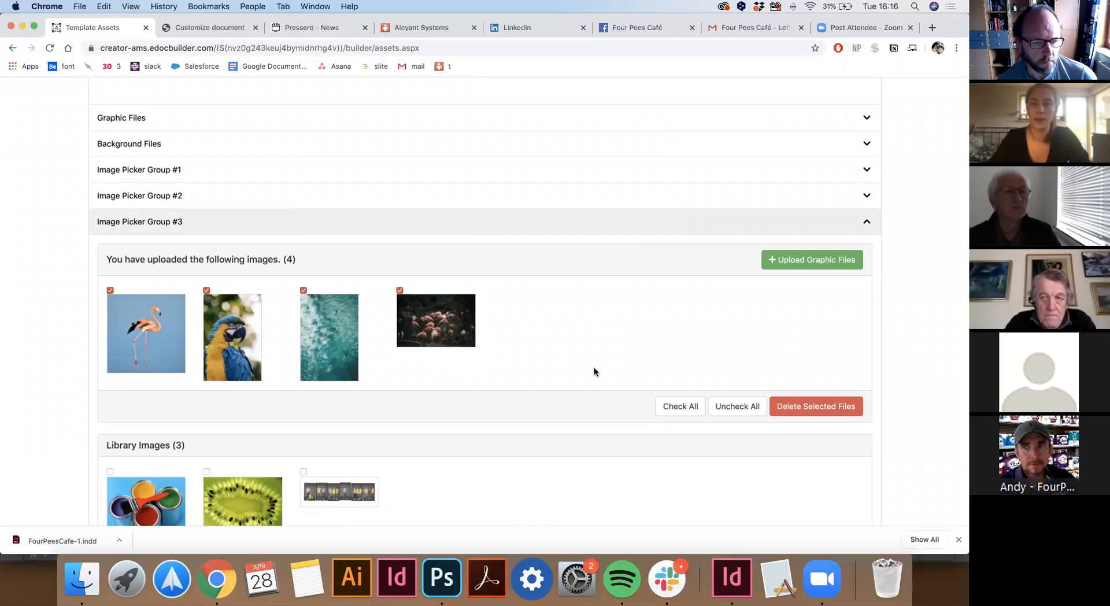
scroll(582, 386, "down", 3)
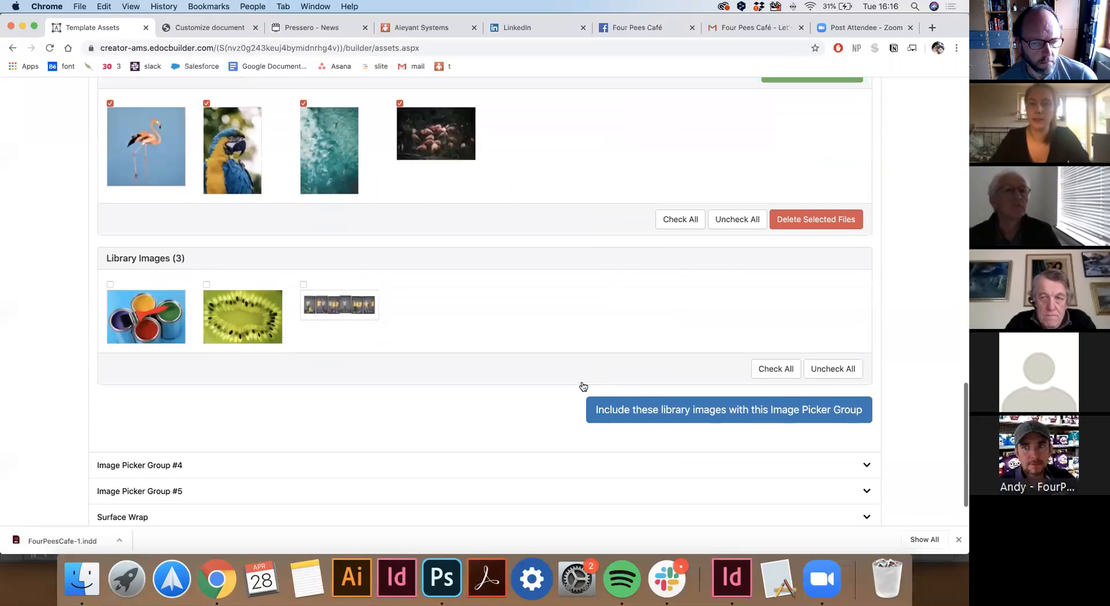
left_click(732, 414)
scroll(920, 396, "down", 2)
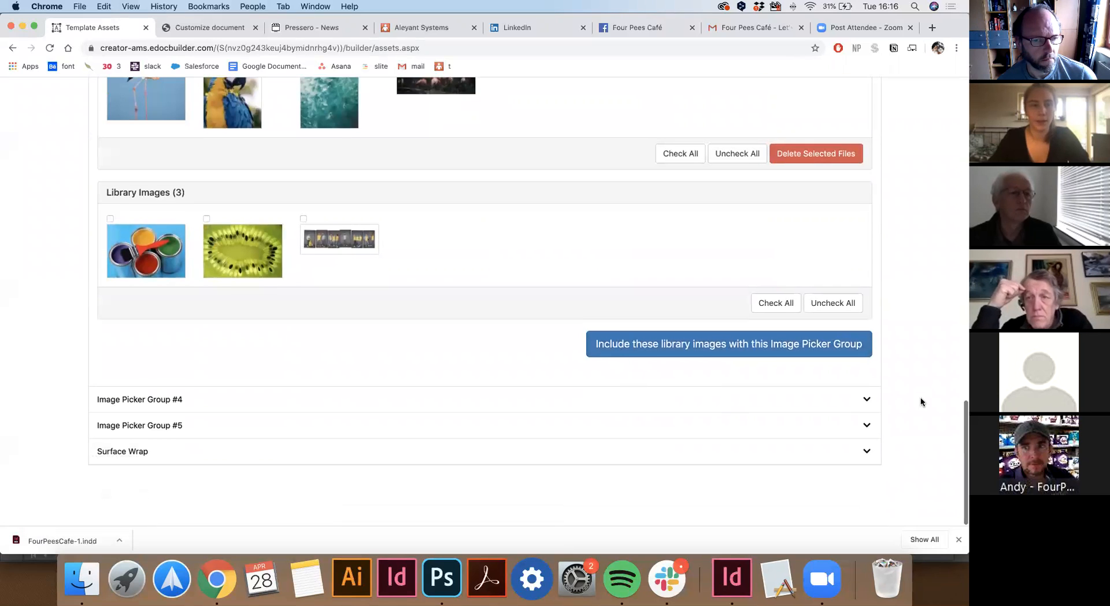
left_click(867, 455)
scroll(900, 434, "down", 3)
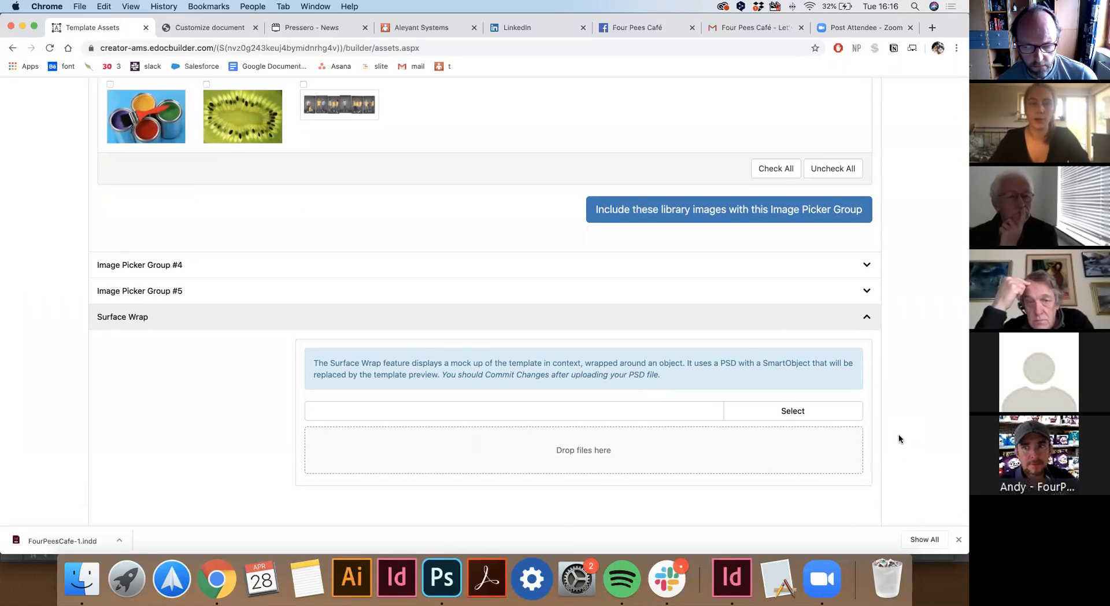
scroll(54, 302, "up", 3)
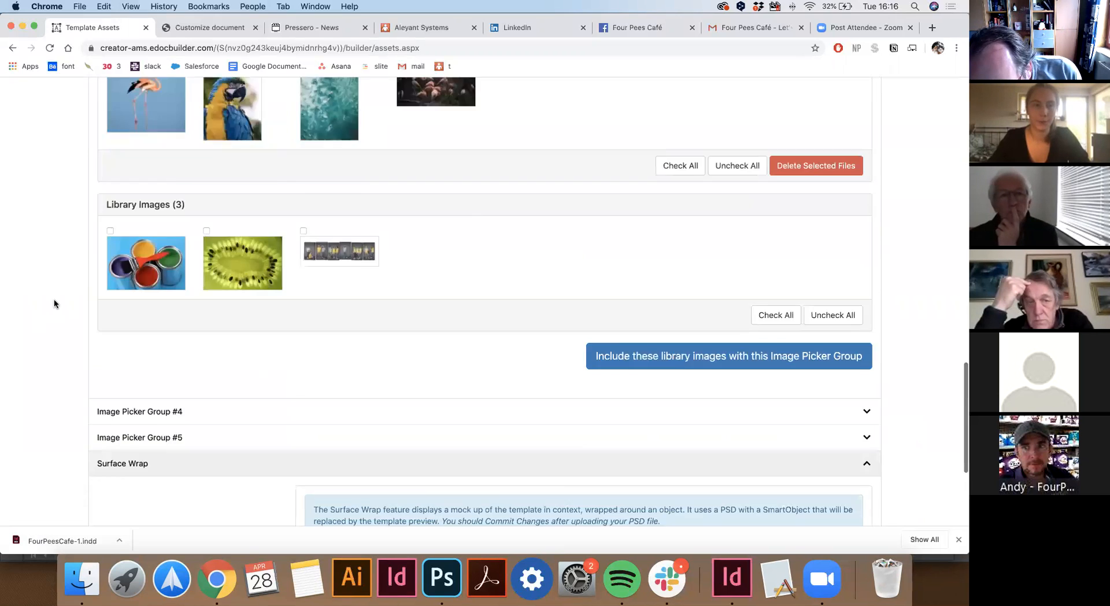
scroll(53, 303, "up", 15)
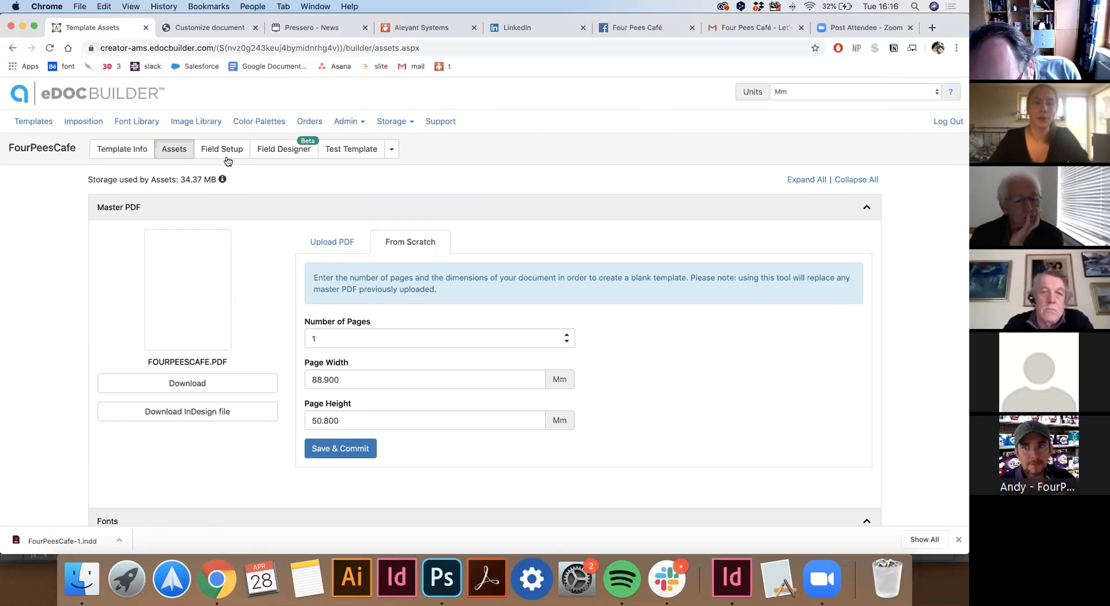
left_click(227, 156)
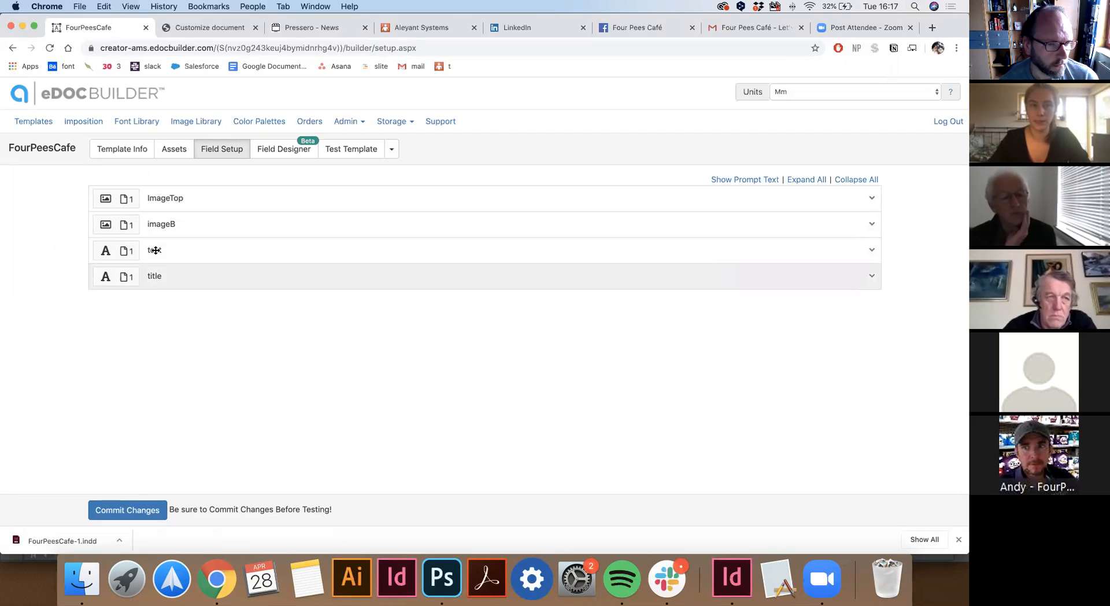
Expand all FourPeesCafe field panels and scroll to the ImageTop and imageB image settings.
left_click(813, 181)
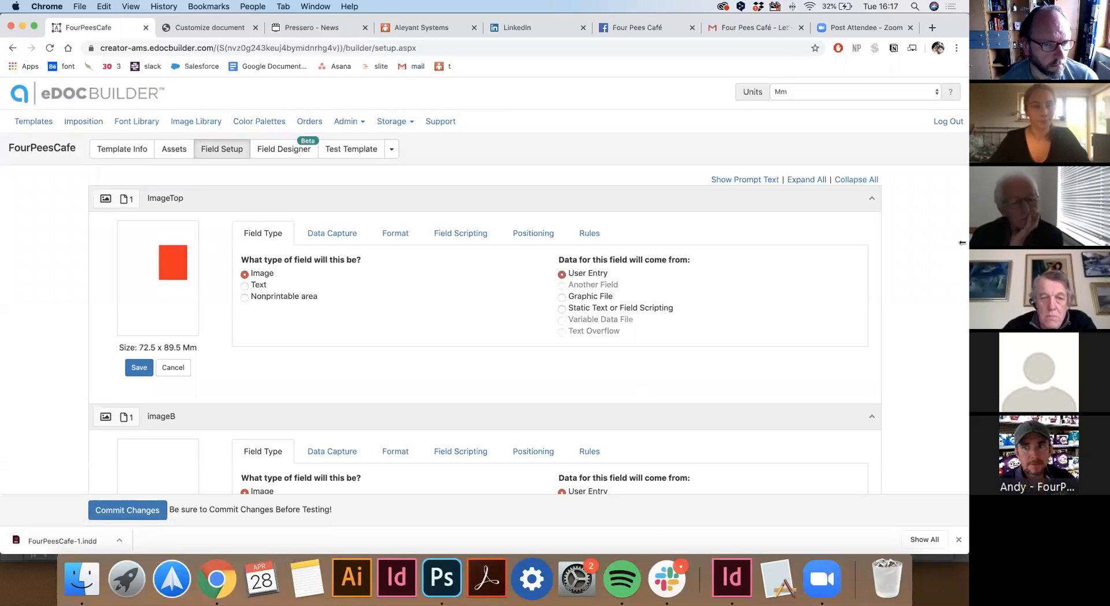
scroll(254, 289, "down", 2)
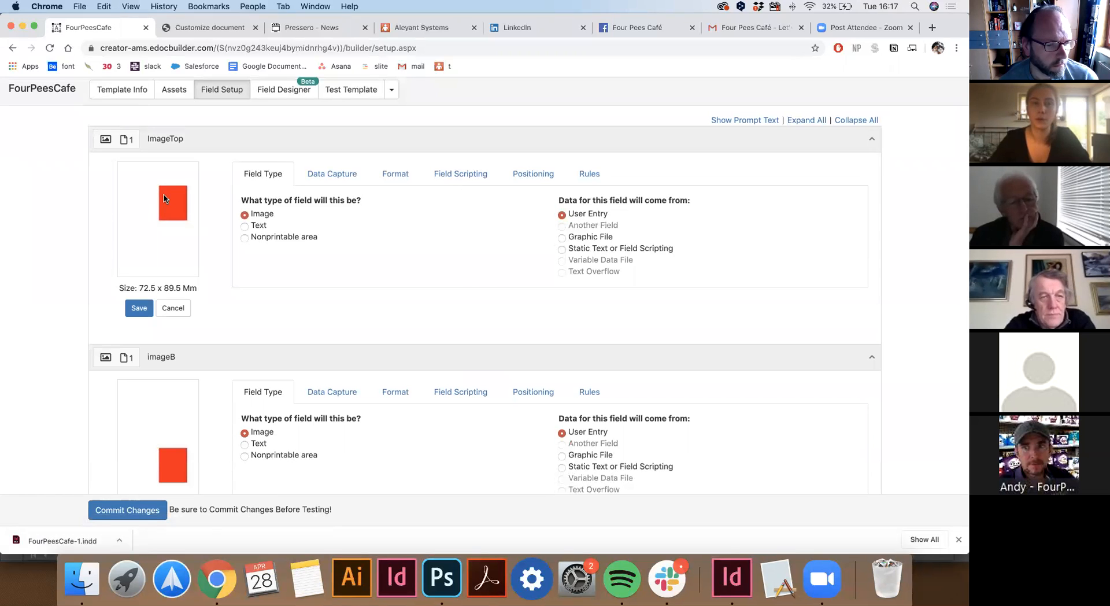
scroll(187, 225, "down", 2)
scroll(187, 226, "down", 15)
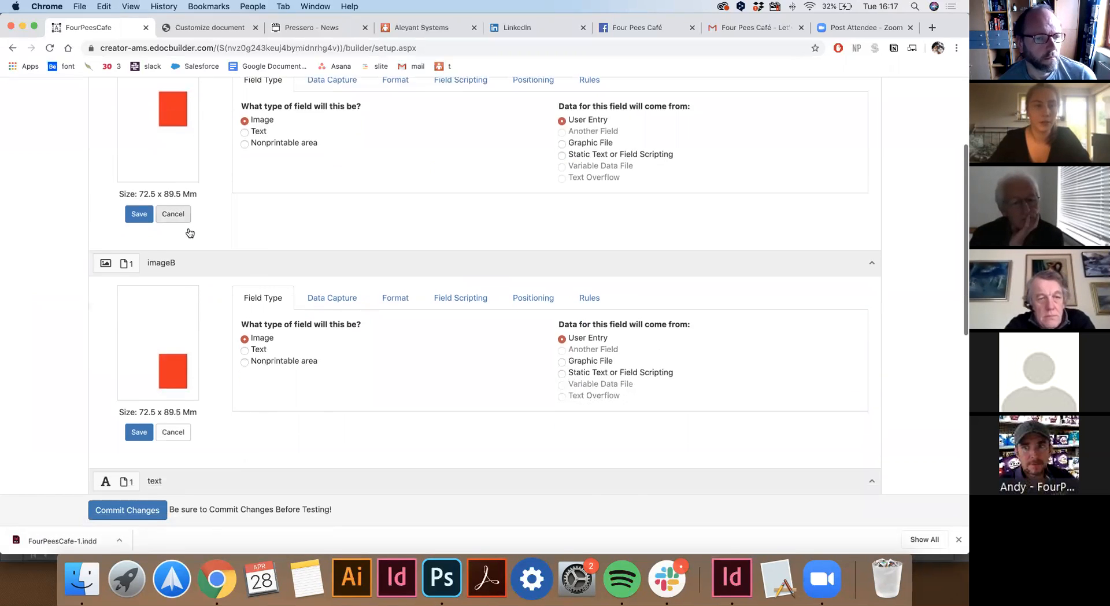
scroll(187, 227, "up", 20)
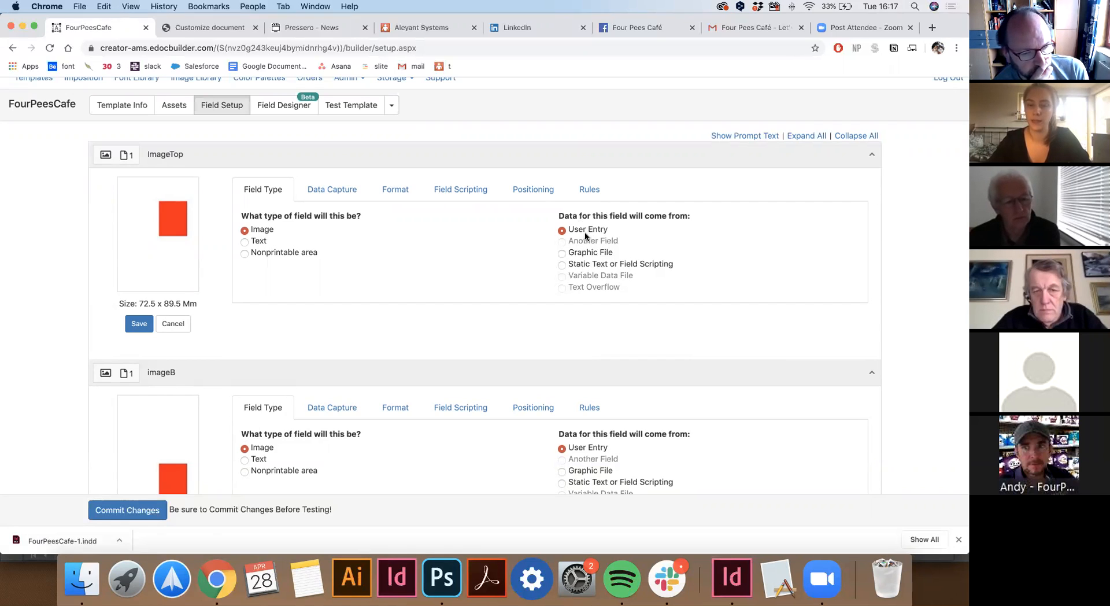
Set ImageTop's User Control Type to Image Picker Group #3 and review imageB's upload settings.
left_click(335, 189)
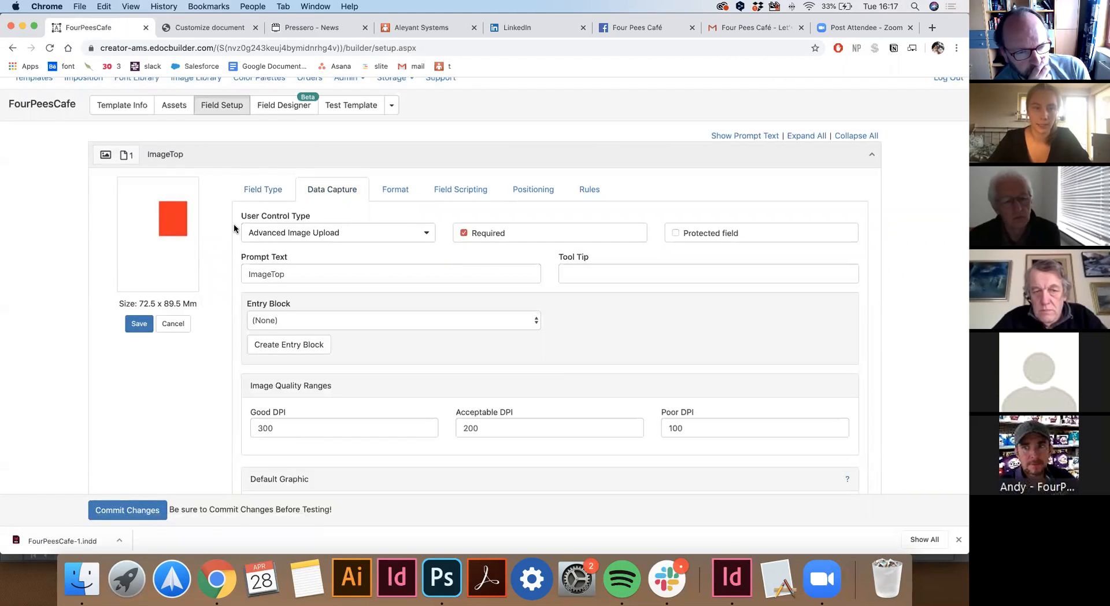
scroll(233, 228, "down", 1)
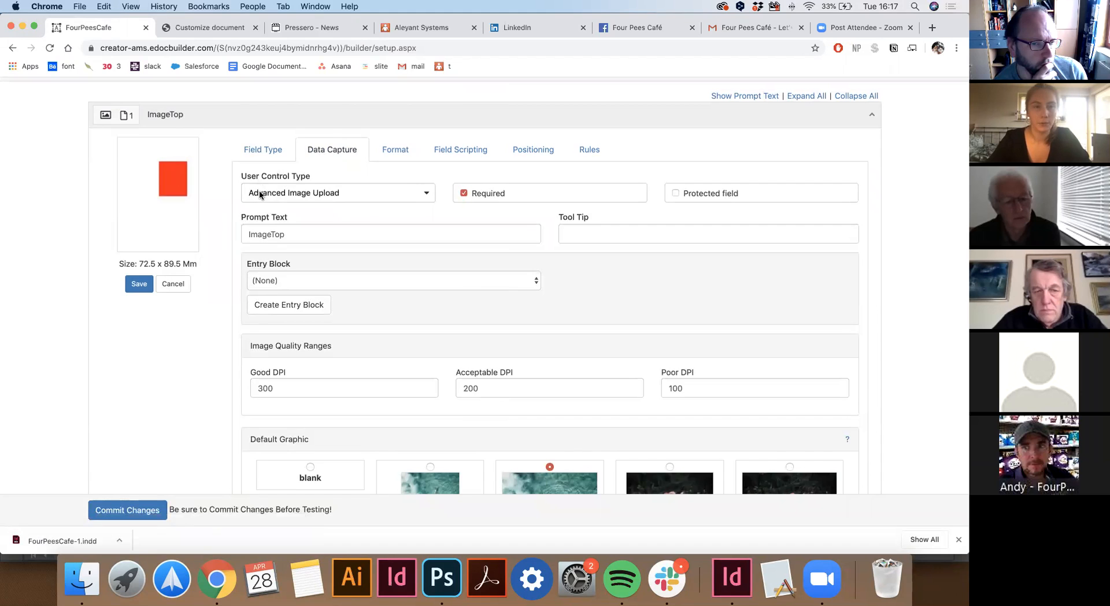
left_click(311, 193)
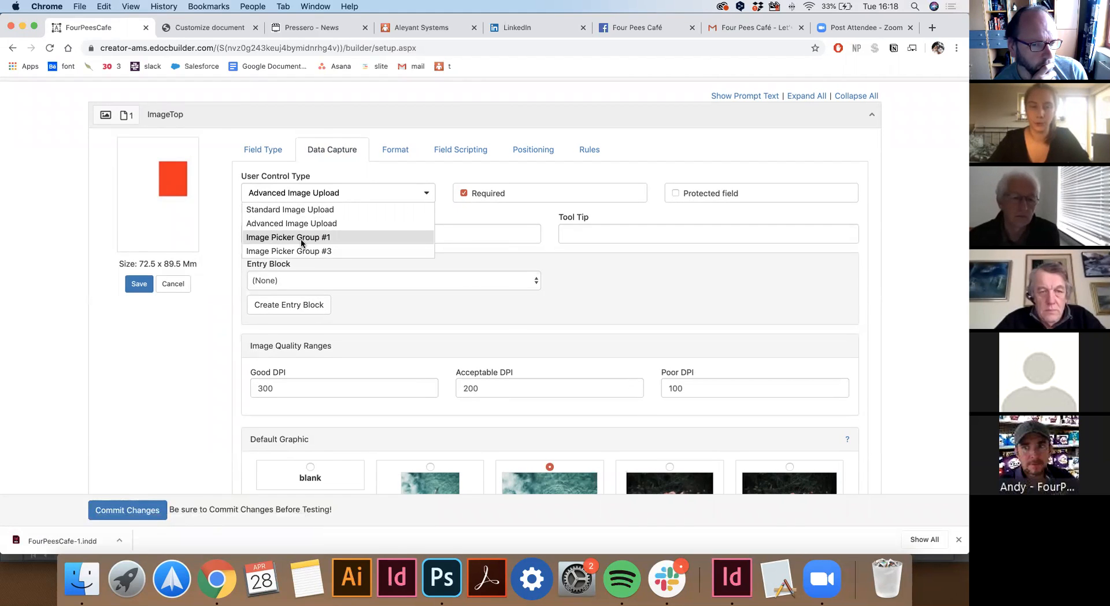
left_click(298, 251)
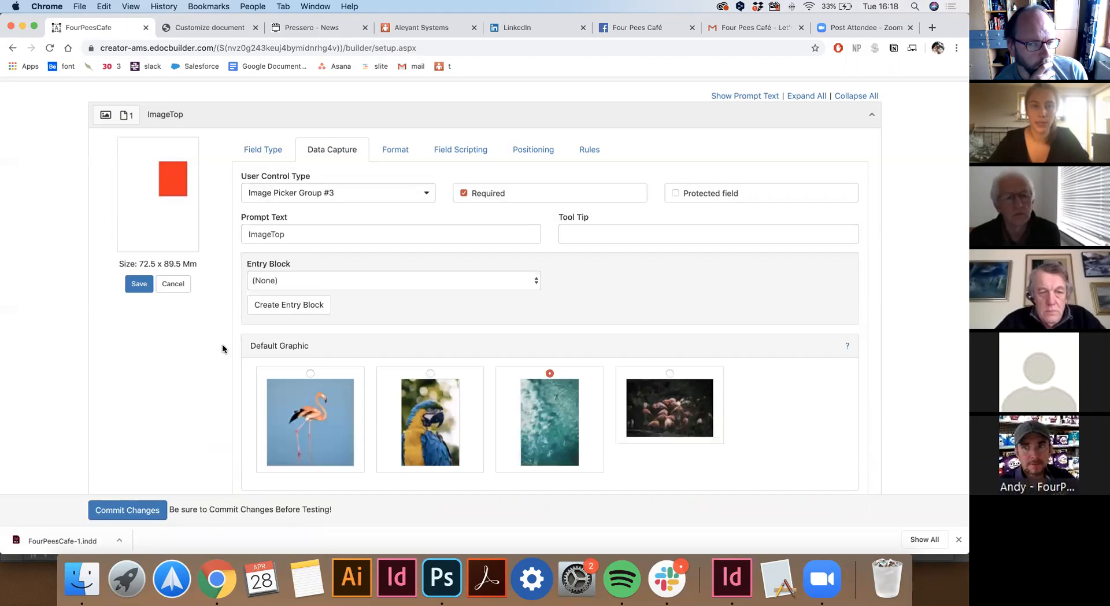
scroll(222, 343, "down", 1)
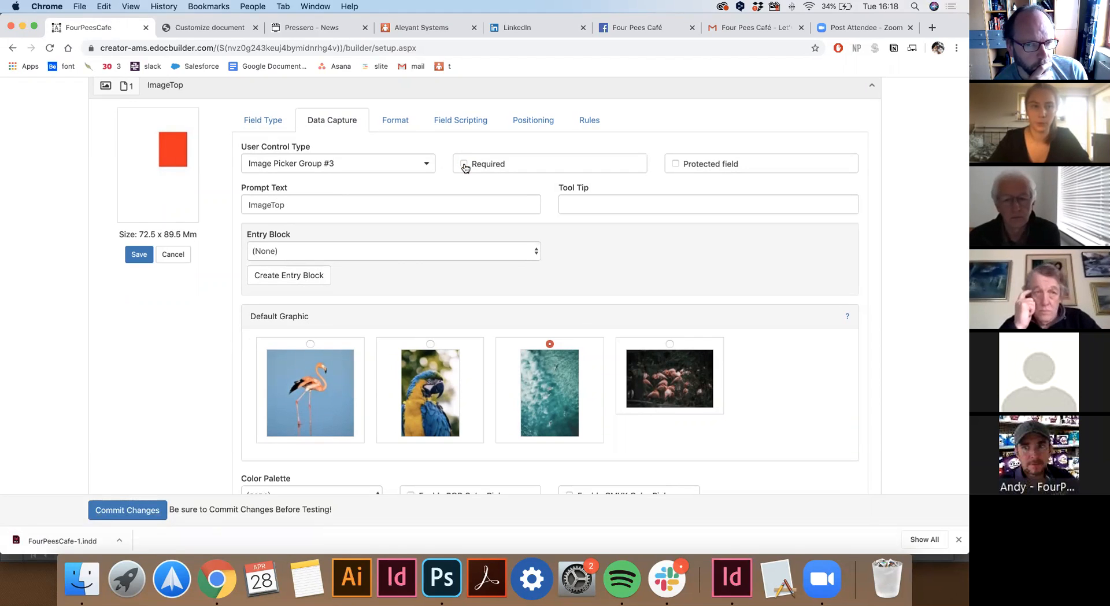
scroll(235, 319, "down", 3)
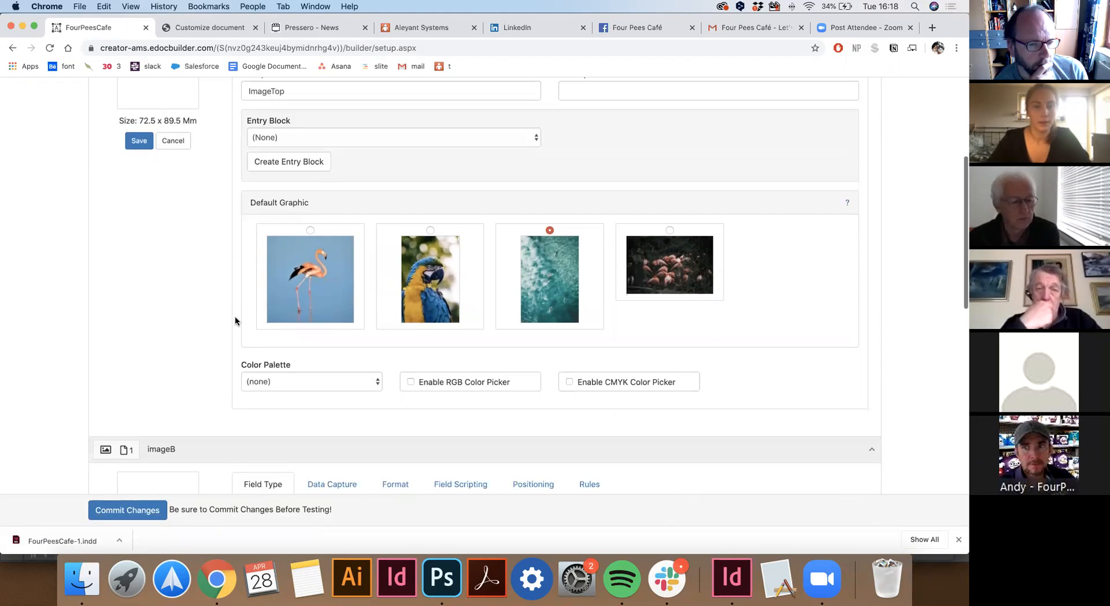
scroll(235, 320, "down", 1)
scroll(235, 320, "down", 3)
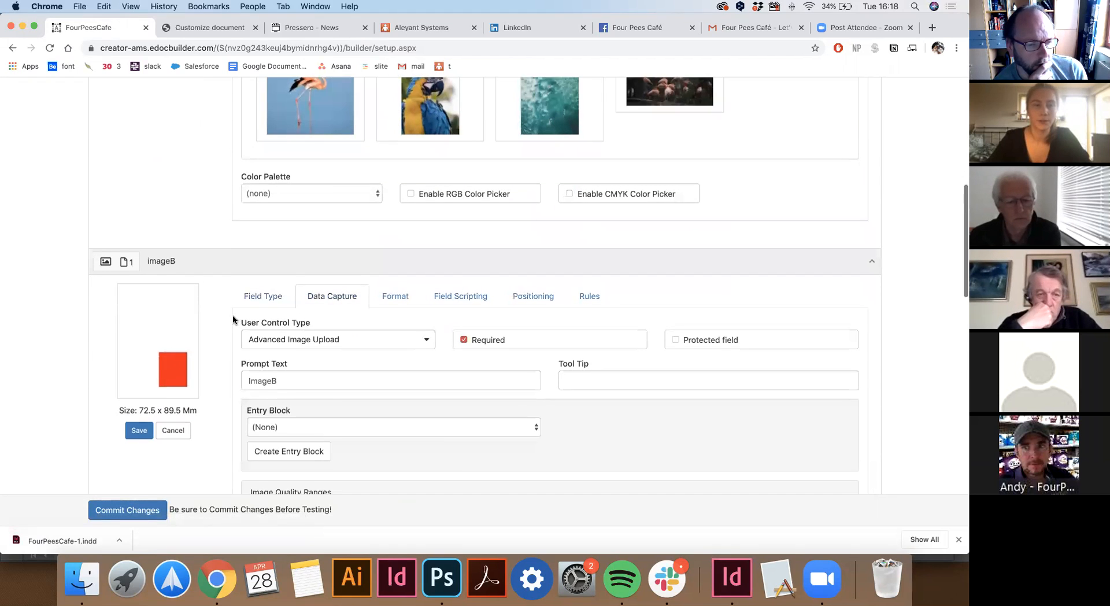
Check imageB's Good and Poor DPI values in its 300/200/100 DPI ranges.
scroll(236, 318, "down", 2)
scroll(258, 283, "down", 3)
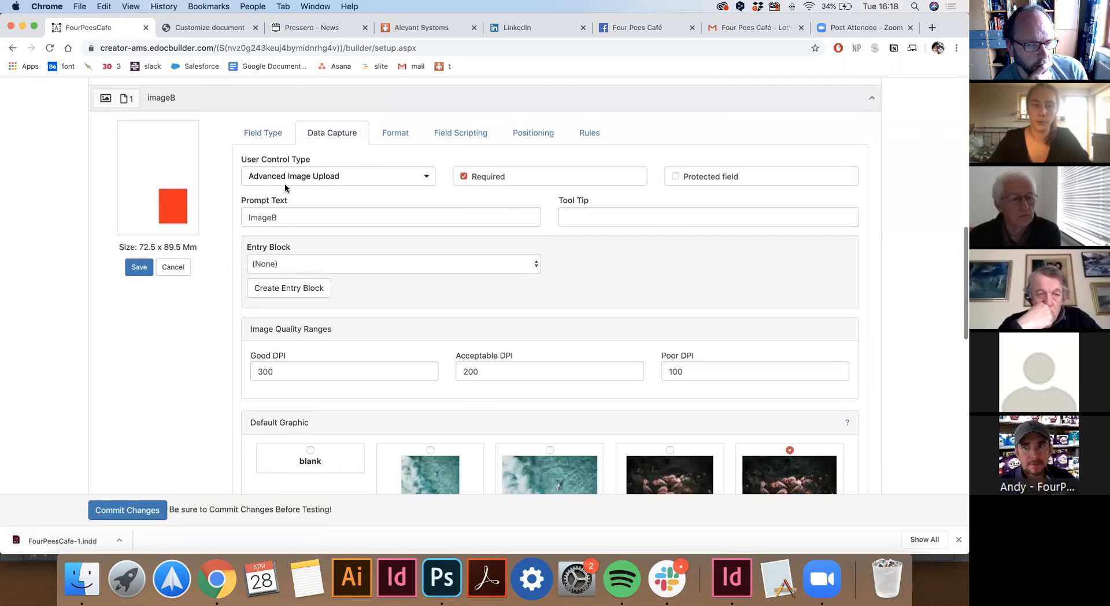
scroll(224, 347, "down", 1)
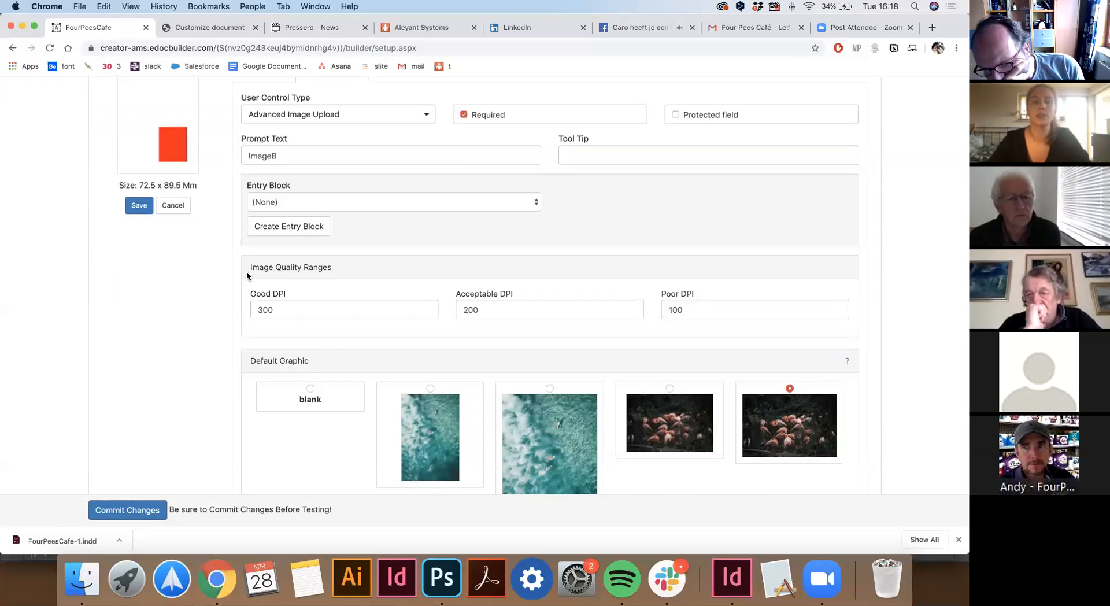
left_click(290, 307)
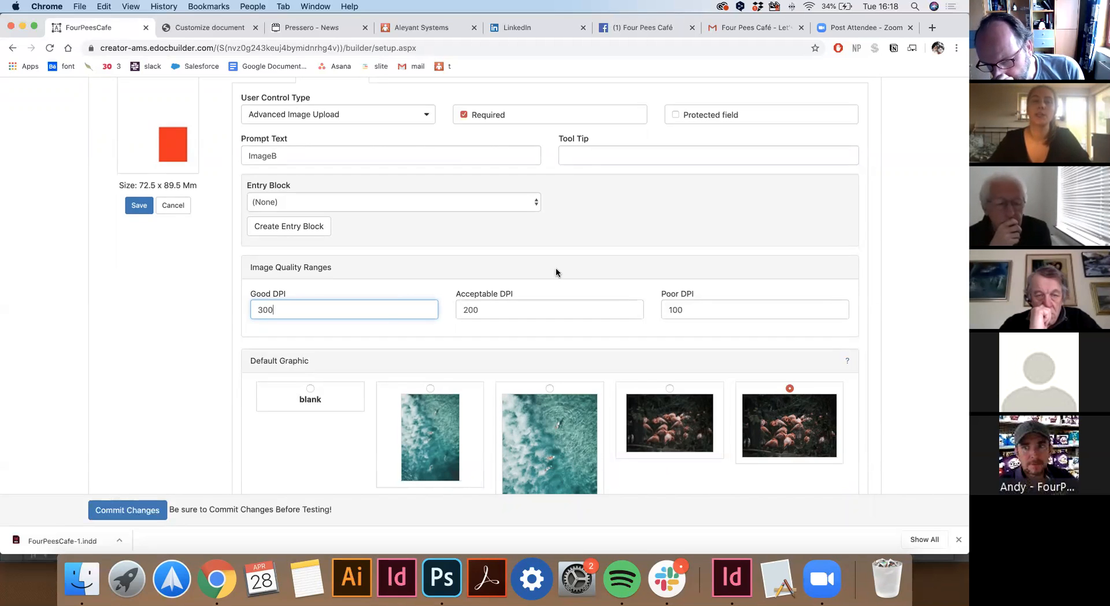
left_click(677, 308)
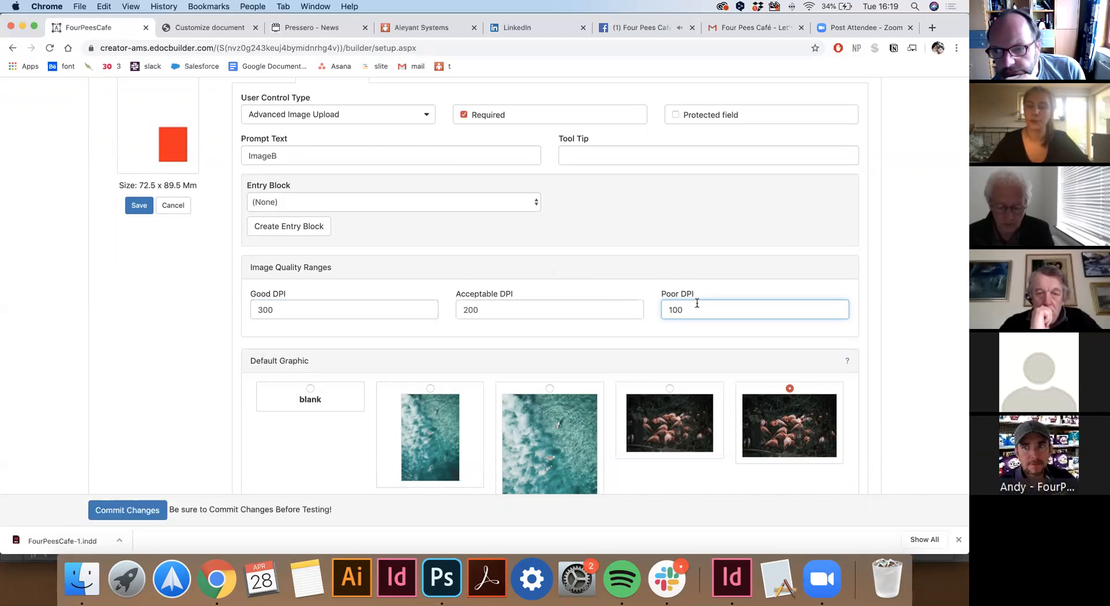
Close the Four Pees Café Facebook tab and return to the top of Field Setup.
left_click(692, 28)
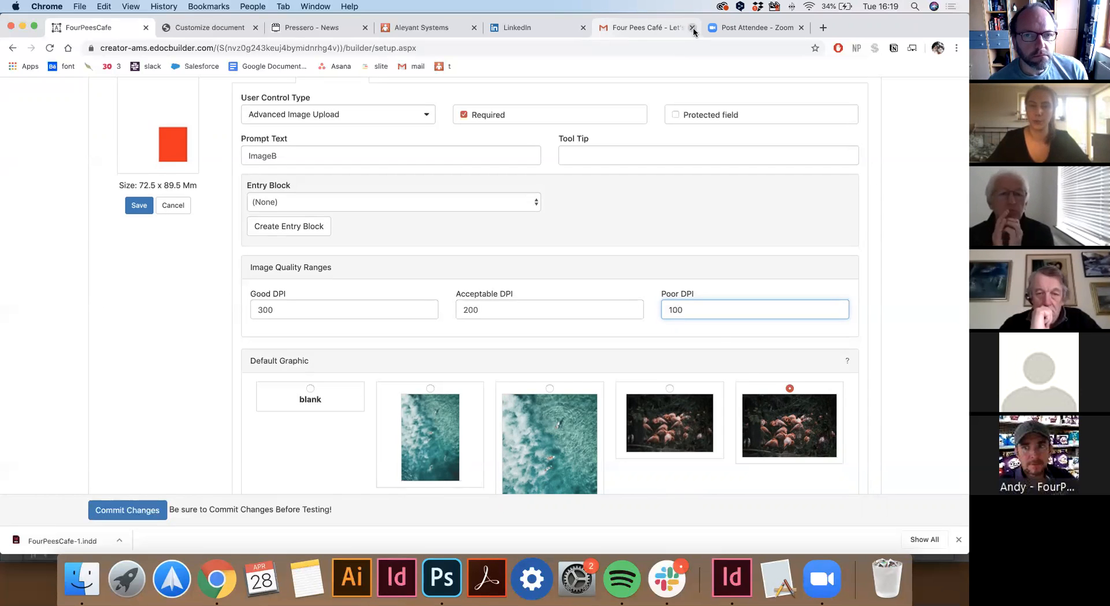
scroll(488, 218, "up", 6)
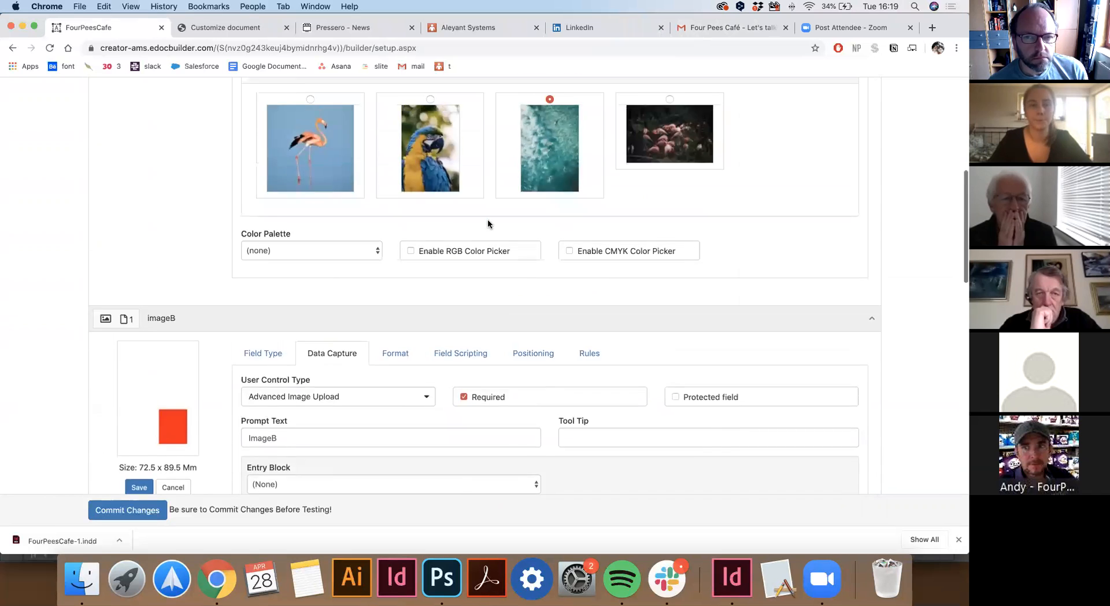
scroll(487, 218, "up", 5)
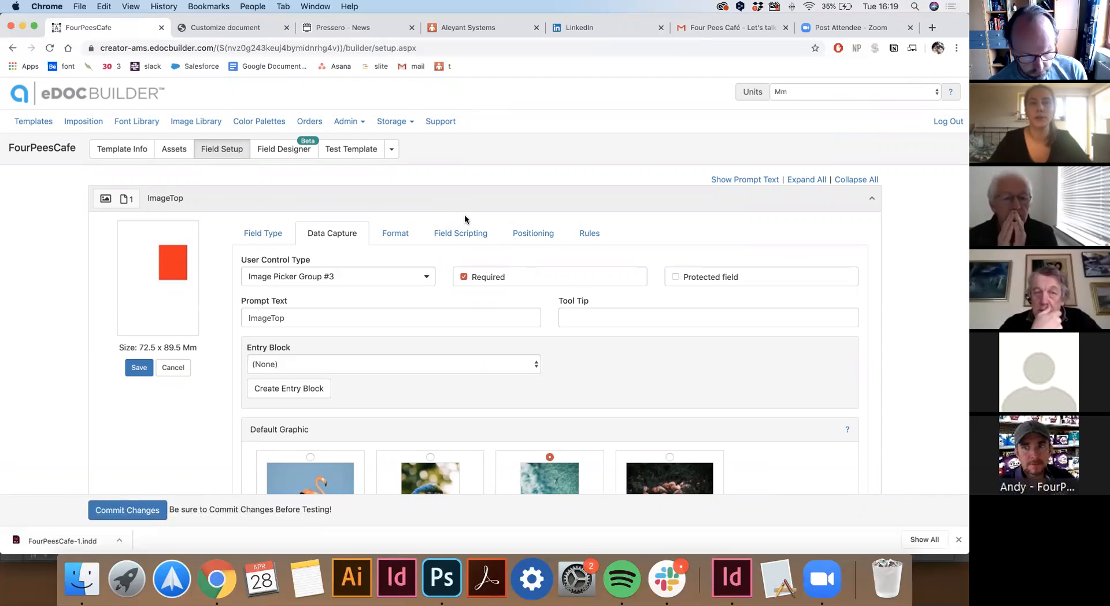
left_click(545, 235)
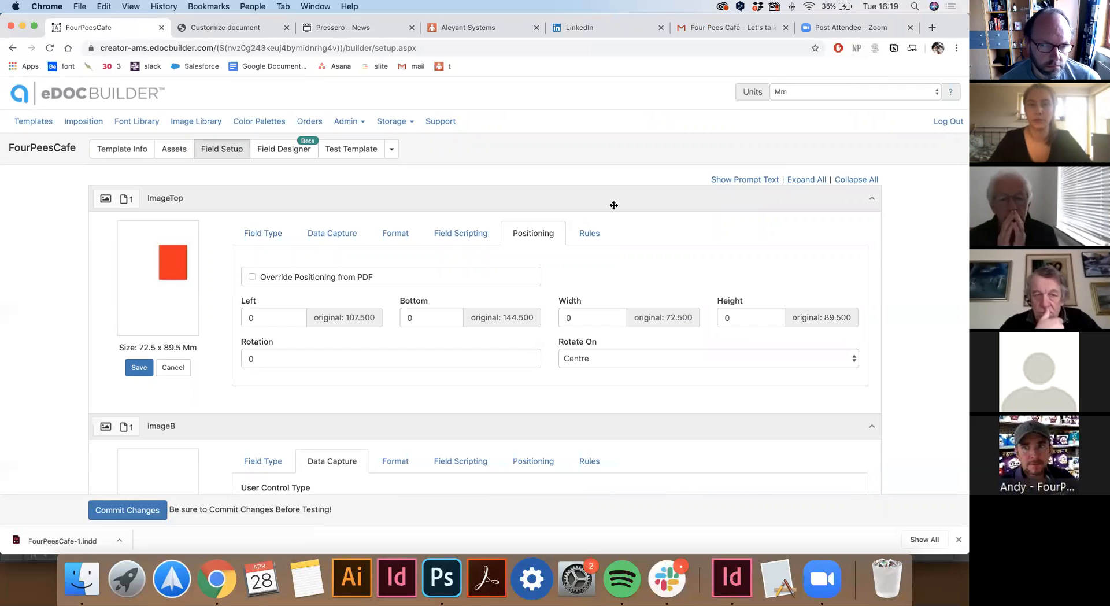
left_click(589, 234)
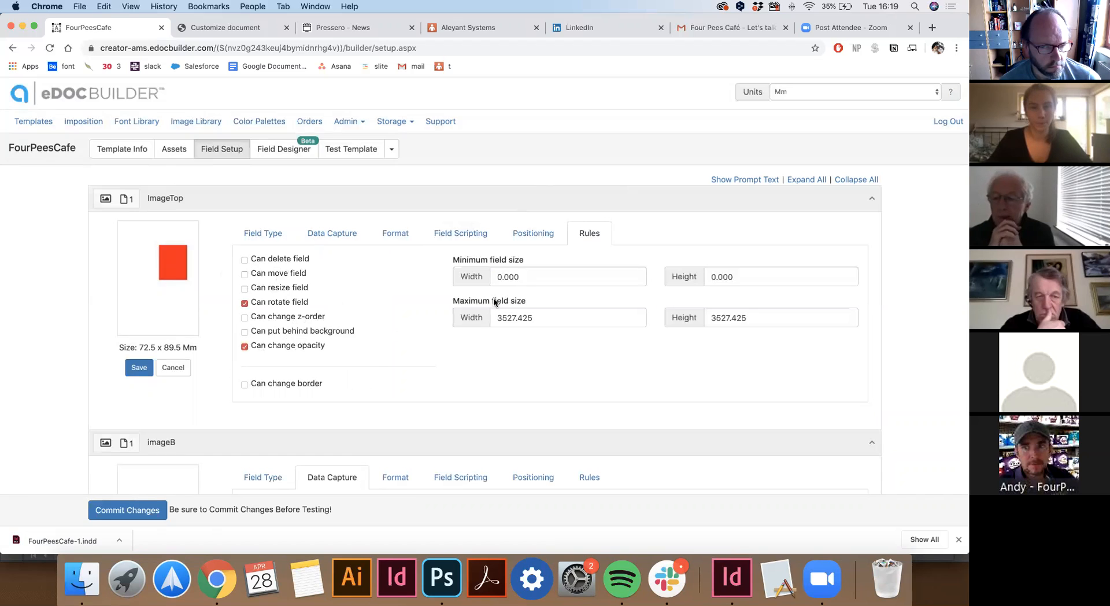
left_click(521, 276)
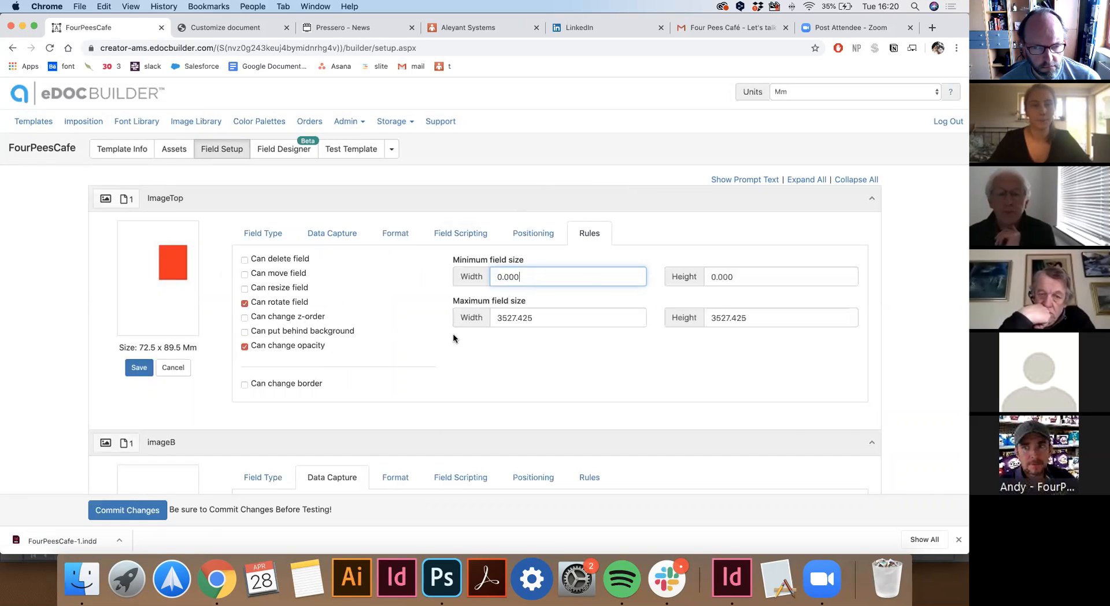
scroll(453, 335, "down", 3)
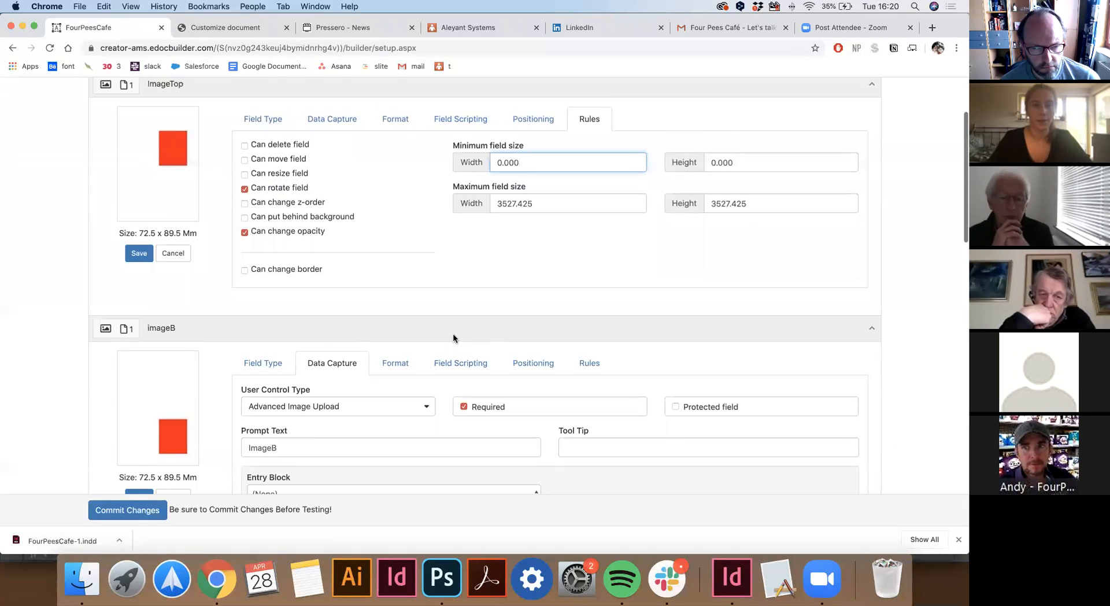
scroll(453, 333, "up", 1)
scroll(453, 333, "down", 5)
scroll(452, 333, "down", 10)
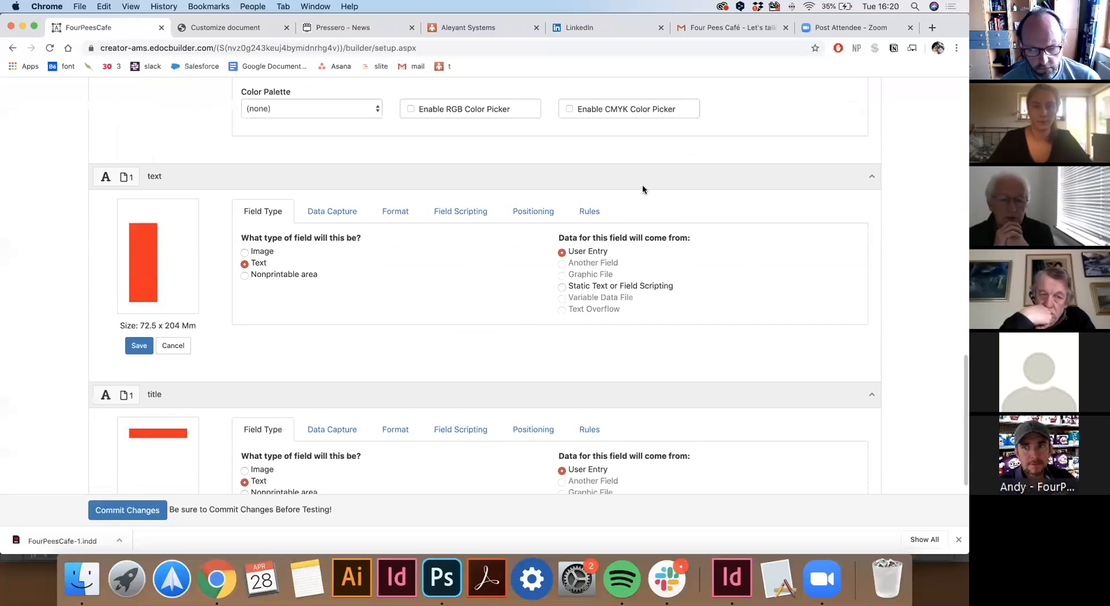
Review the text field's Rules tab and commit the field setup to the FourPeesCafe template.
left_click(581, 214)
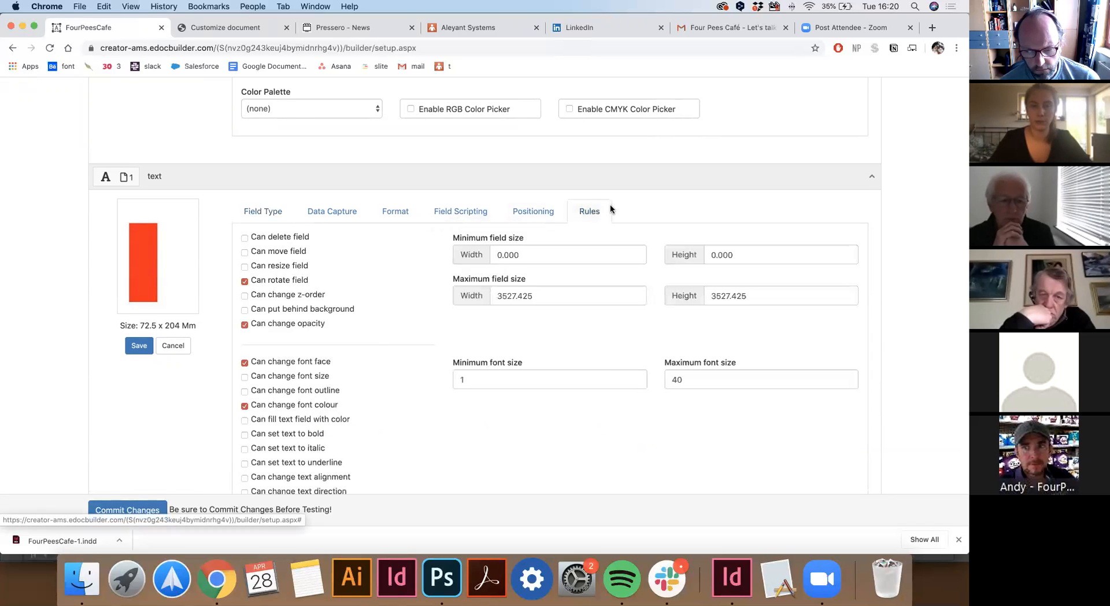
scroll(380, 337, "down", 1)
scroll(380, 337, "down", 2)
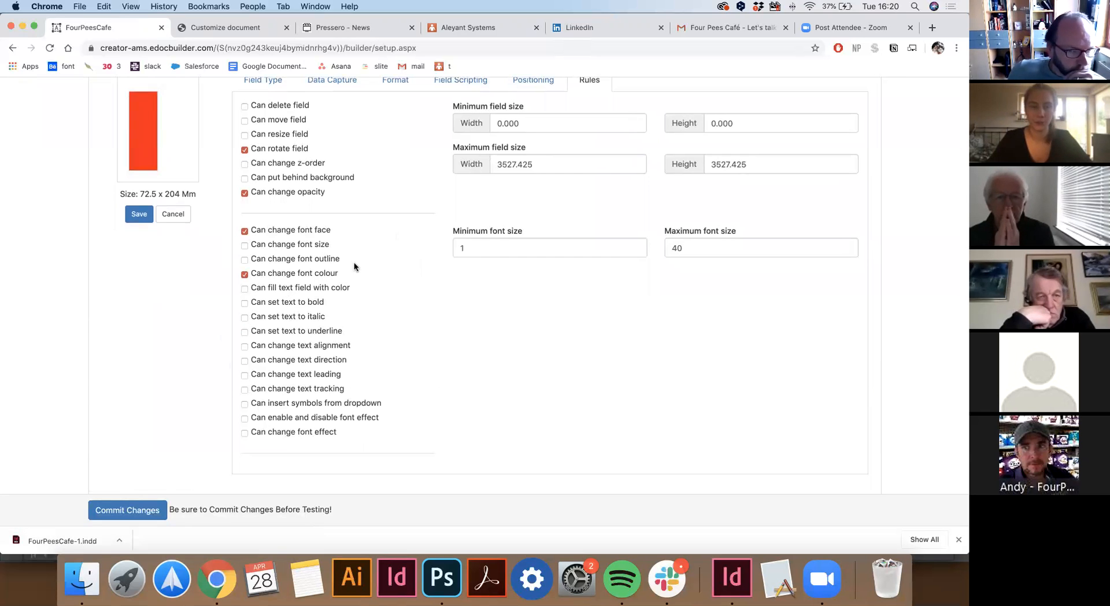
scroll(379, 250, "up", 15)
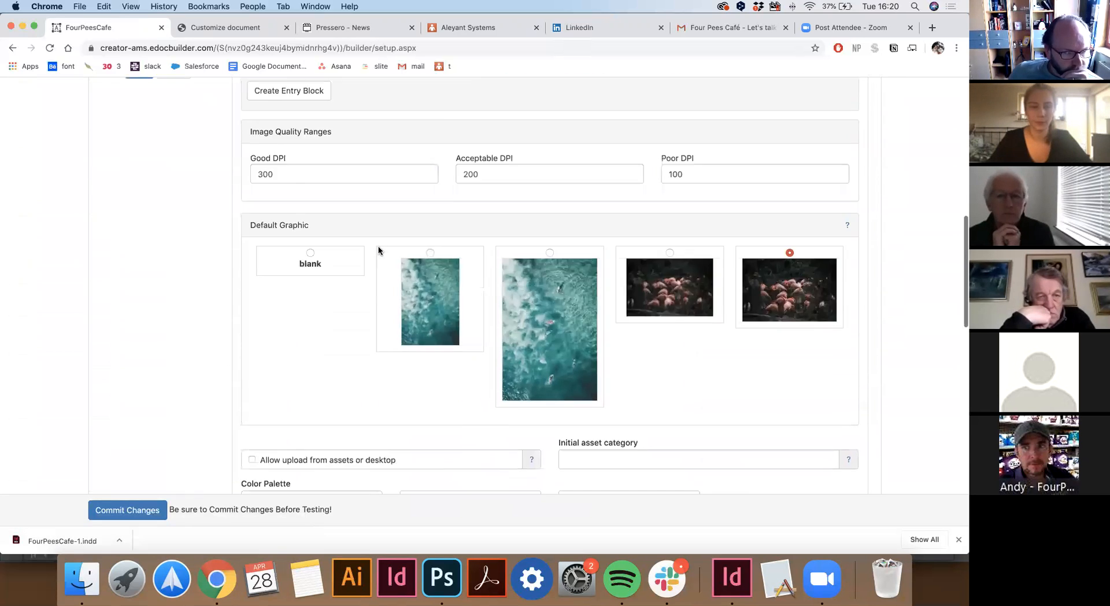
scroll(378, 251, "up", 10)
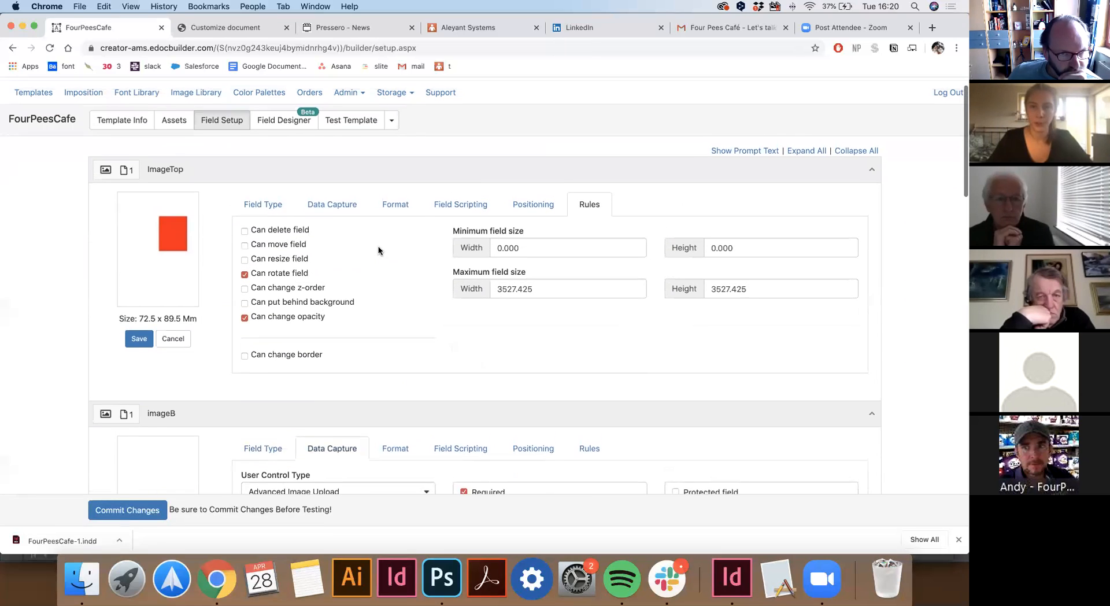
left_click(115, 513)
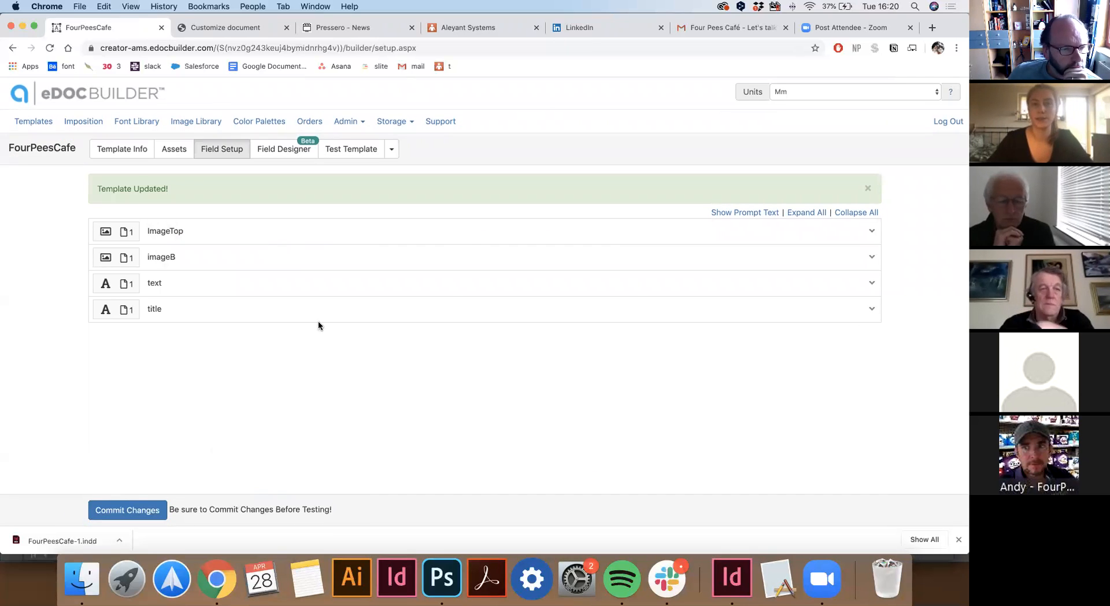
In the Field Designer, dismiss the welcome message and select the Lorem Ipsum title field.
left_click(285, 150)
left_click(637, 249)
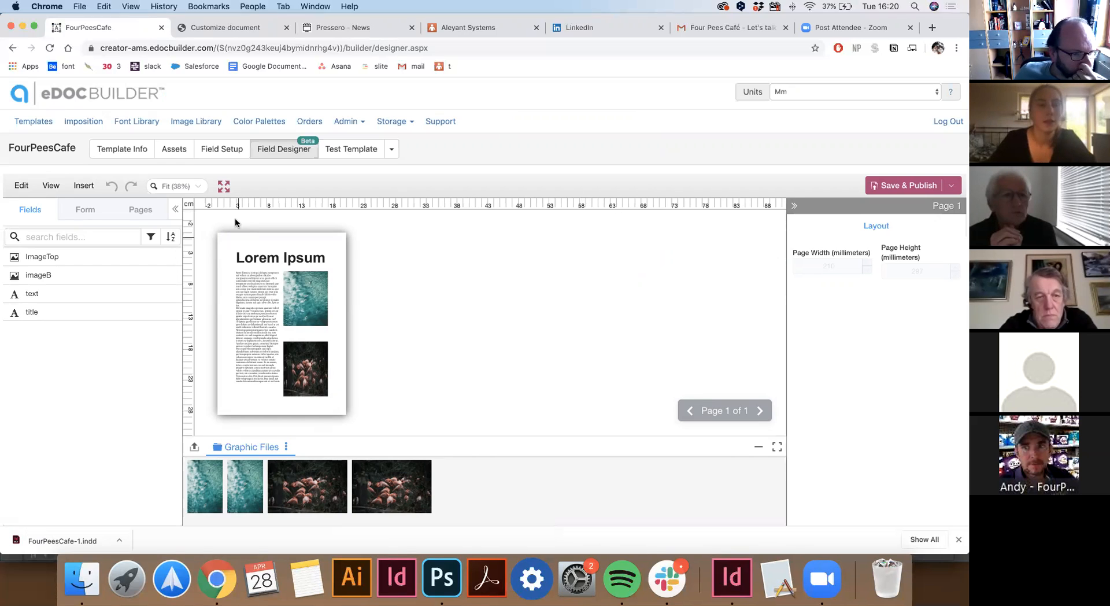
left_click(251, 264)
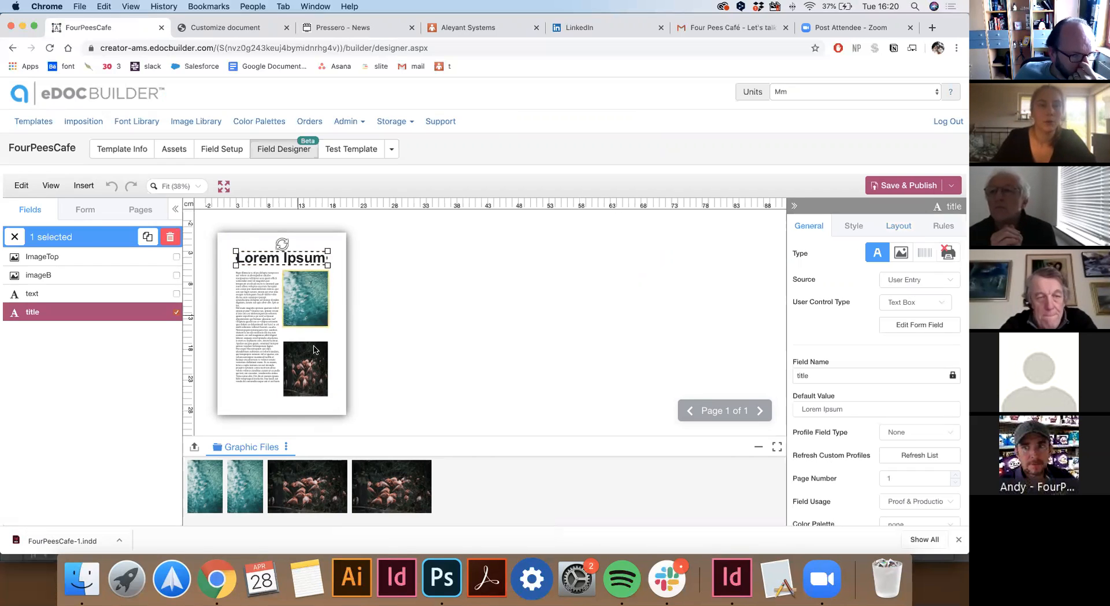
left_click(368, 286)
left_click(83, 185)
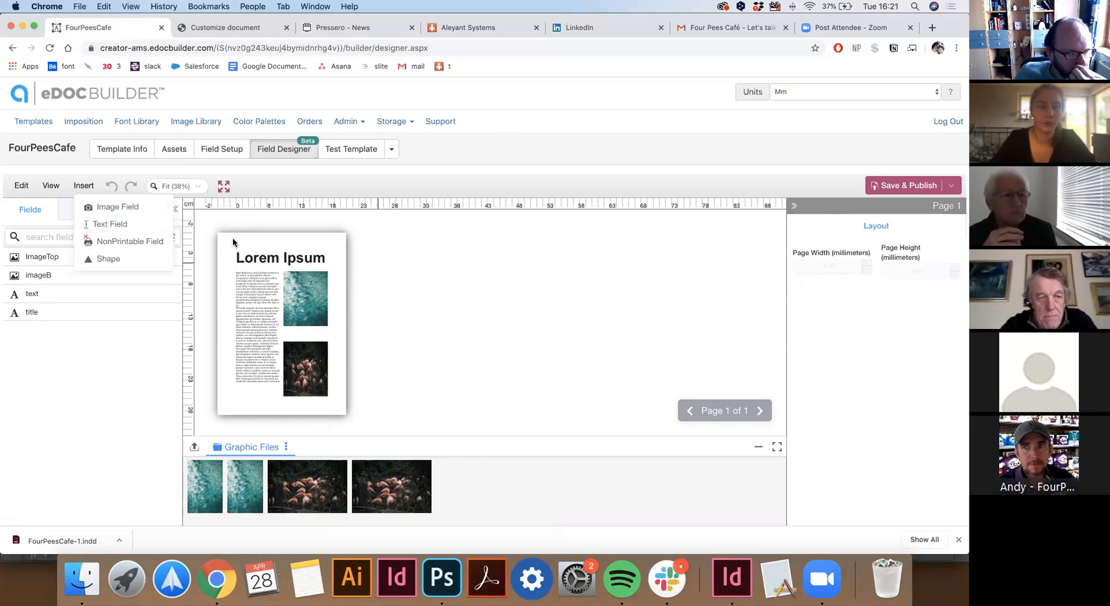
left_click(297, 262)
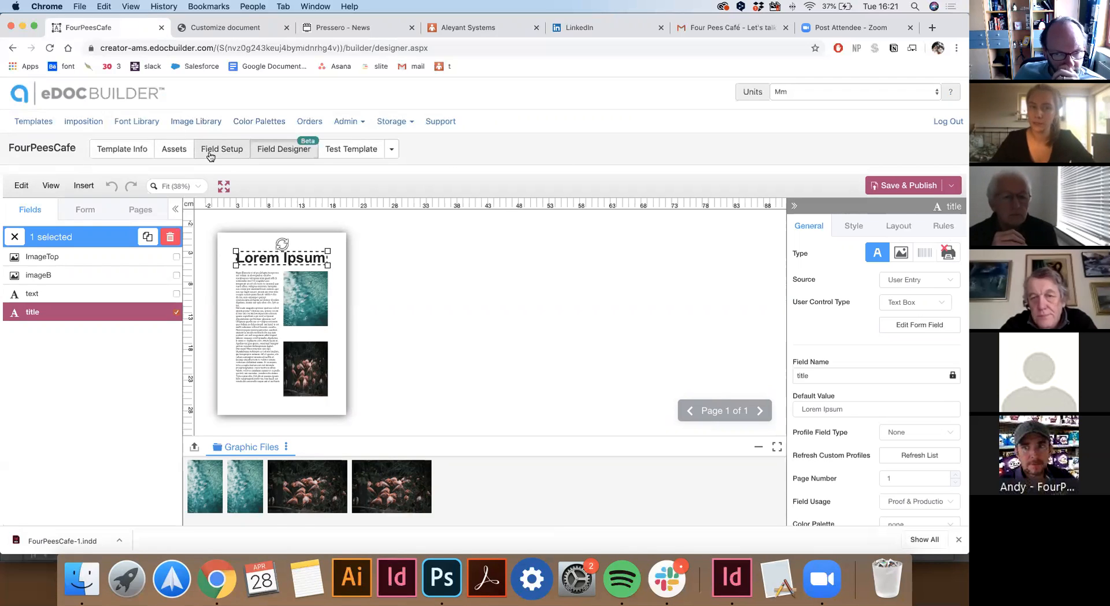
Review the title field's font and 70 pt size, its layout, and its customer rules.
left_click(854, 231)
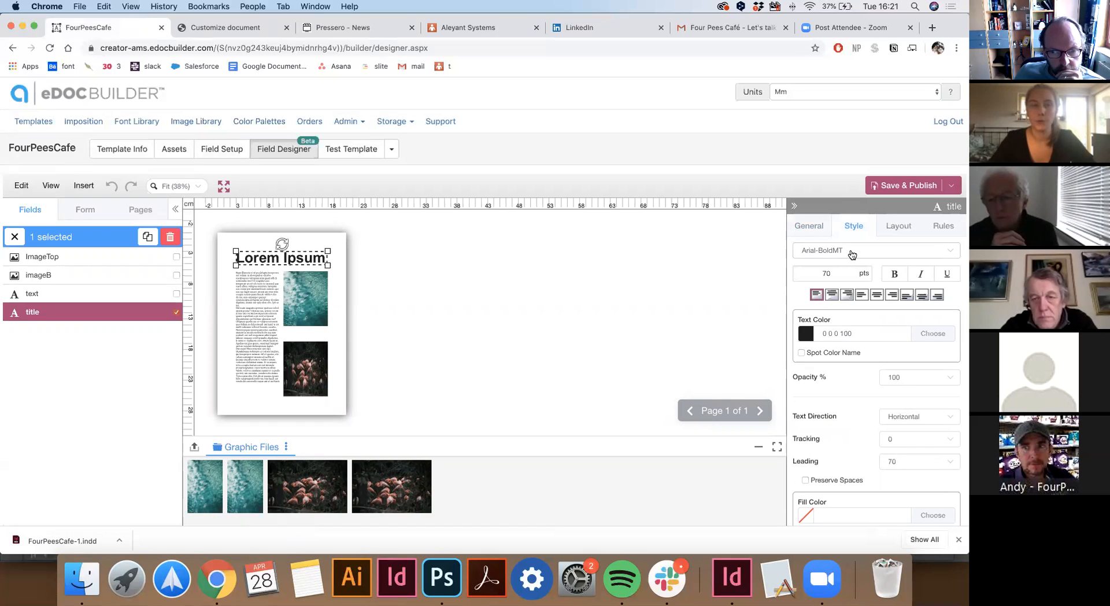
left_click(852, 253)
left_click(837, 272)
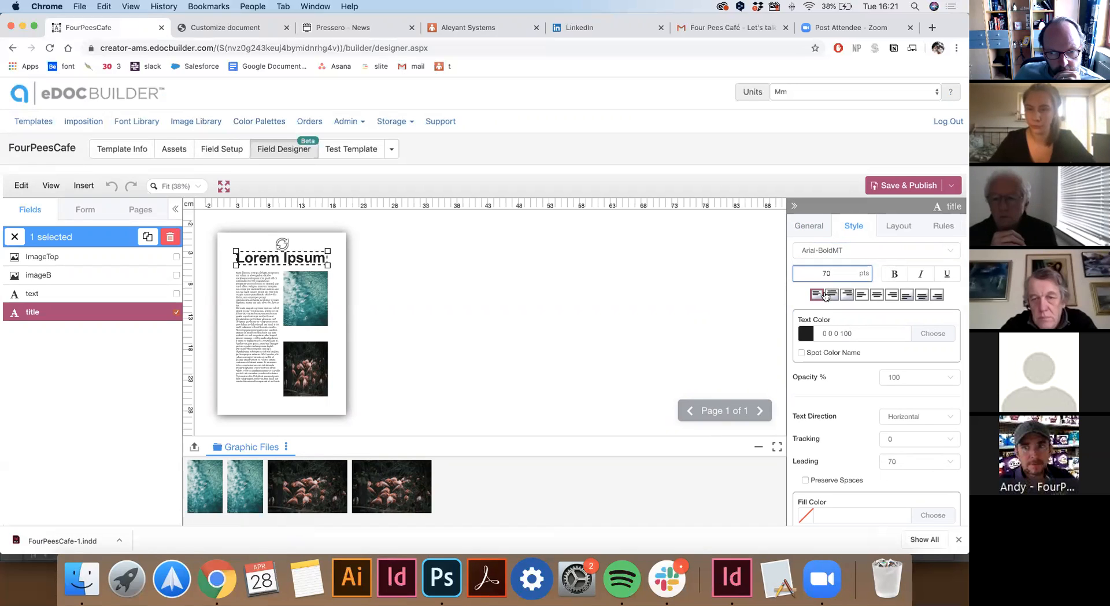
scroll(829, 292, "down", 5)
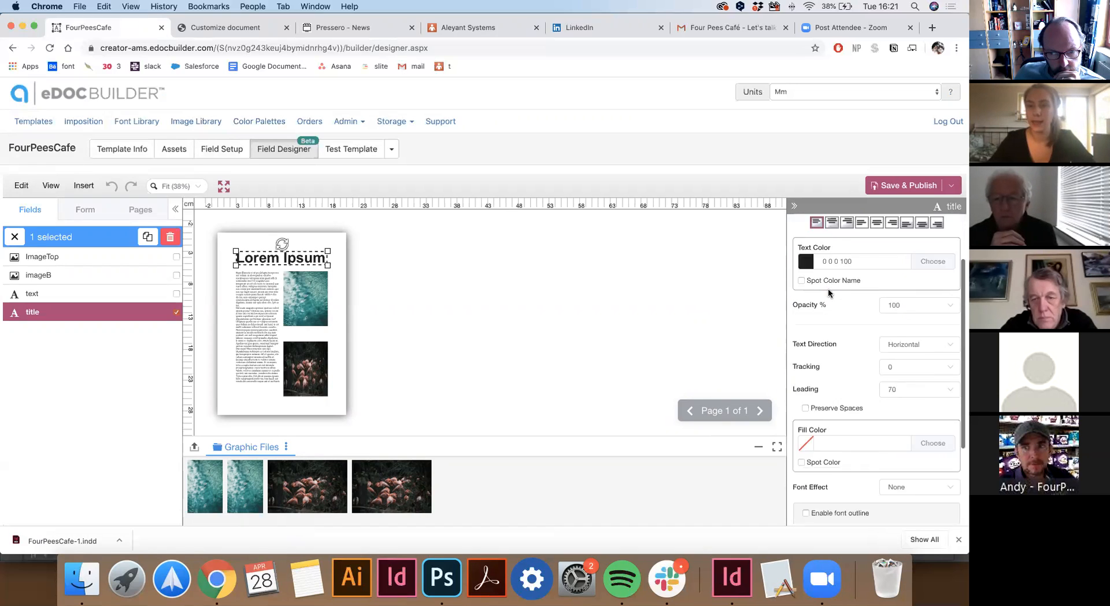
scroll(828, 288, "up", 5)
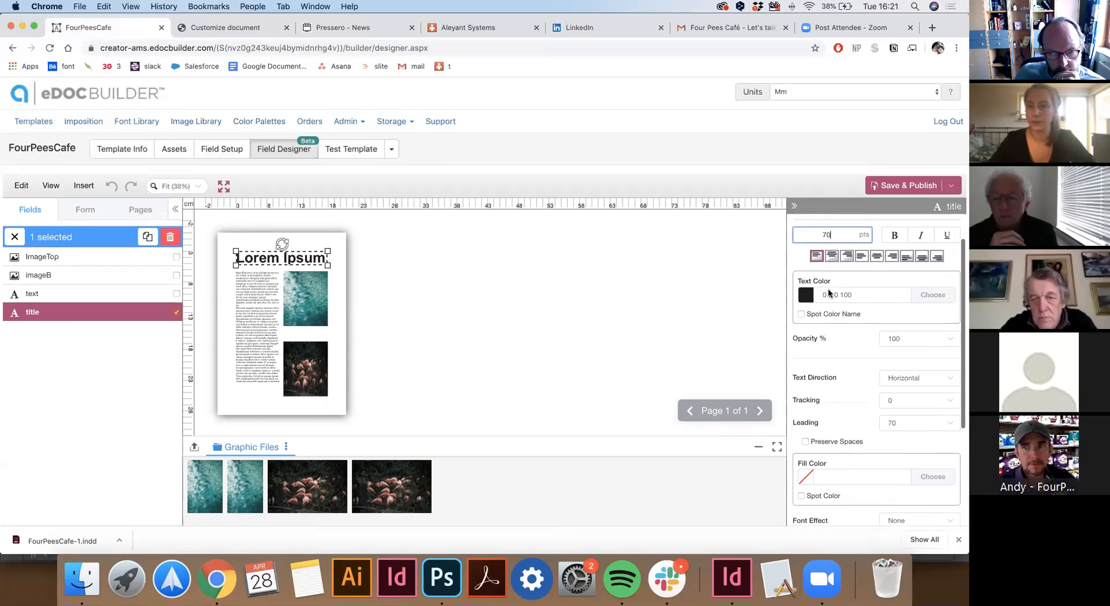
left_click(904, 230)
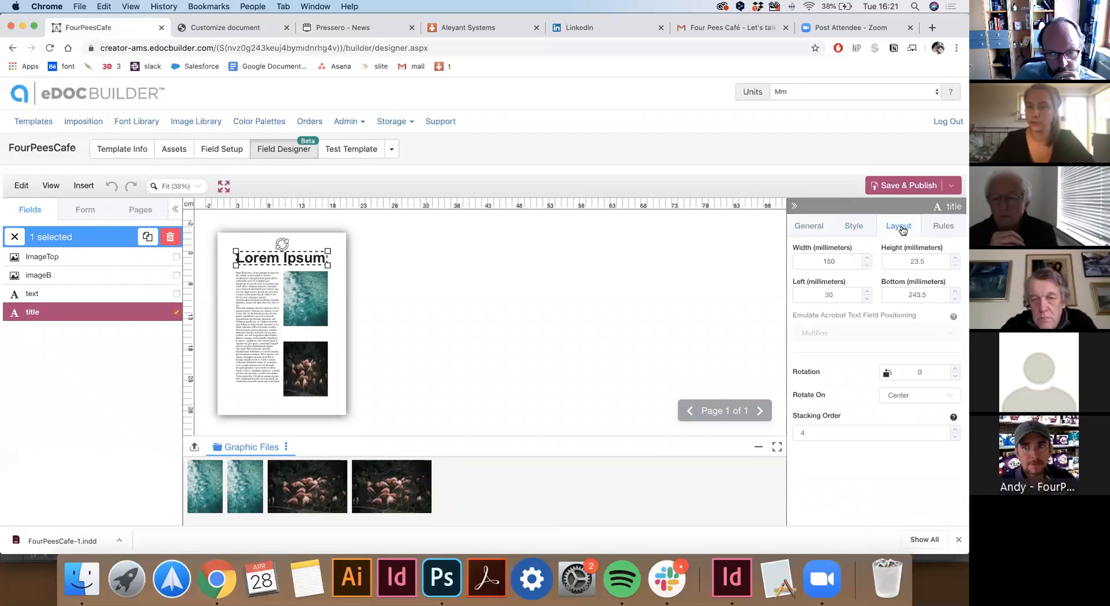
left_click(933, 228)
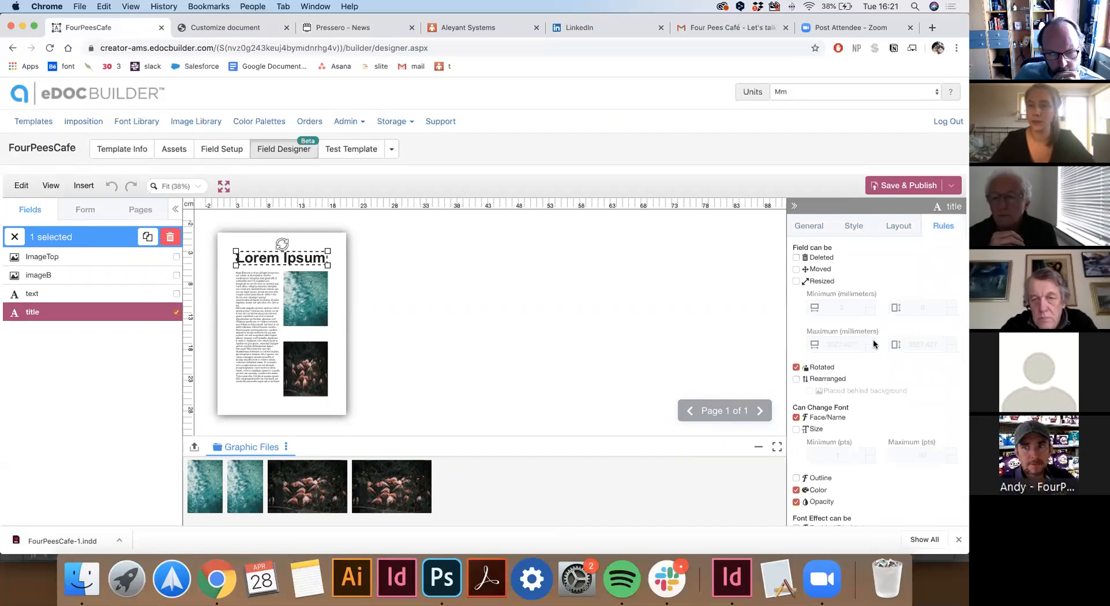
scroll(861, 361, "down", 3)
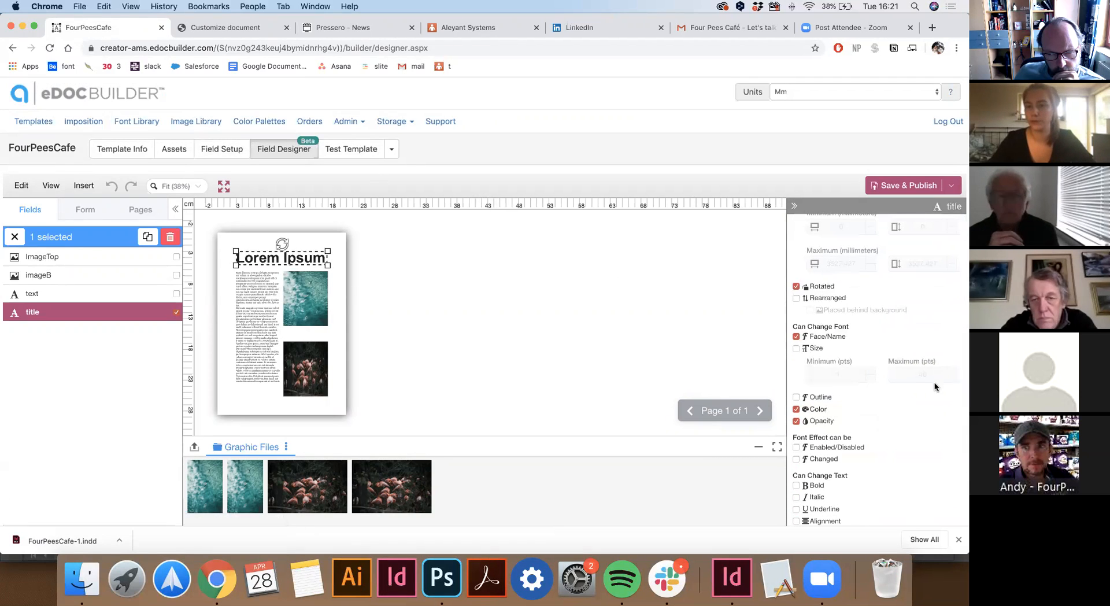
scroll(929, 389, "down", 3)
scroll(931, 392, "up", 5)
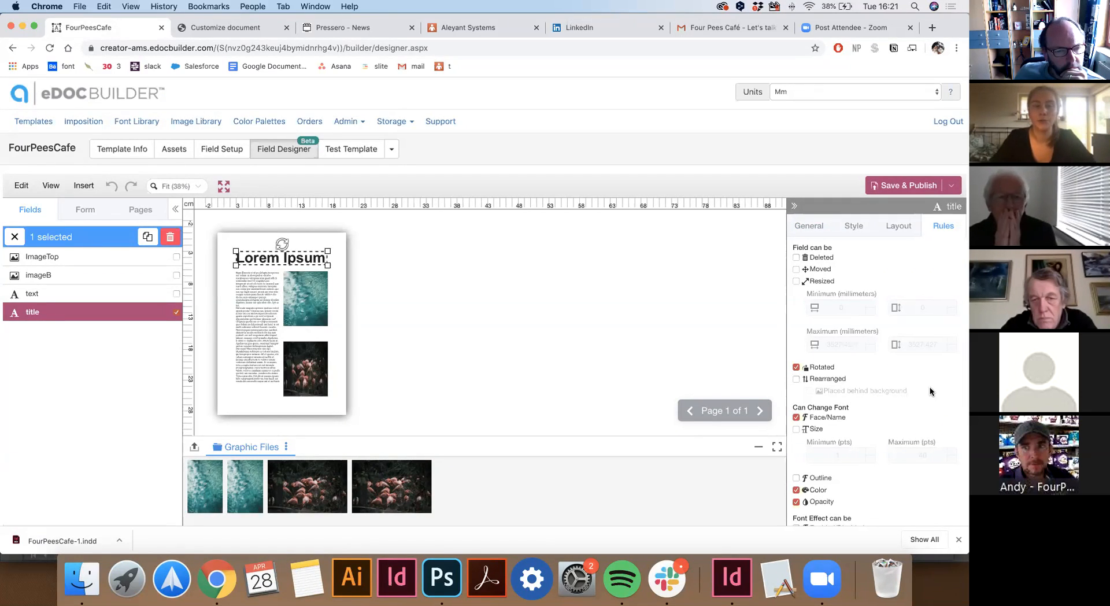
Save and publish the FourPeesCafe template, confirming the saved changes.
left_click(890, 190)
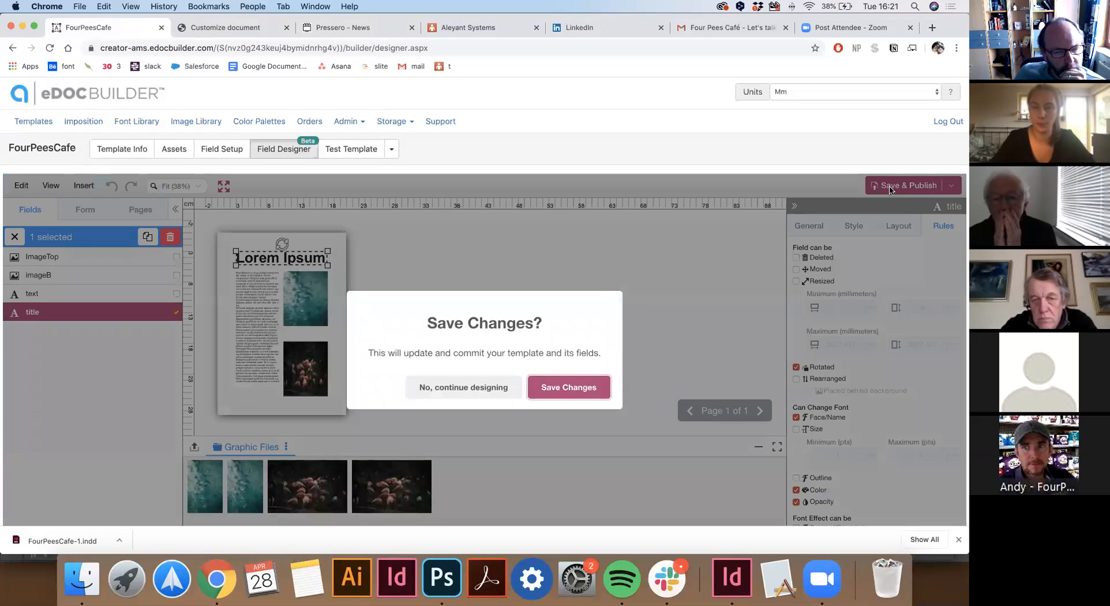
left_click(585, 386)
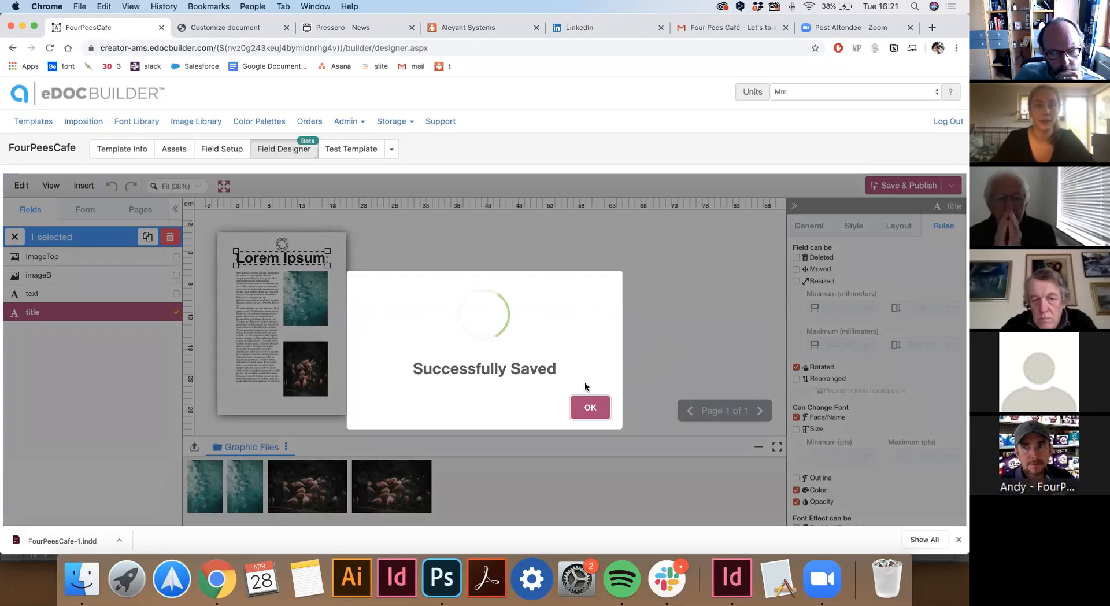
left_click(590, 407)
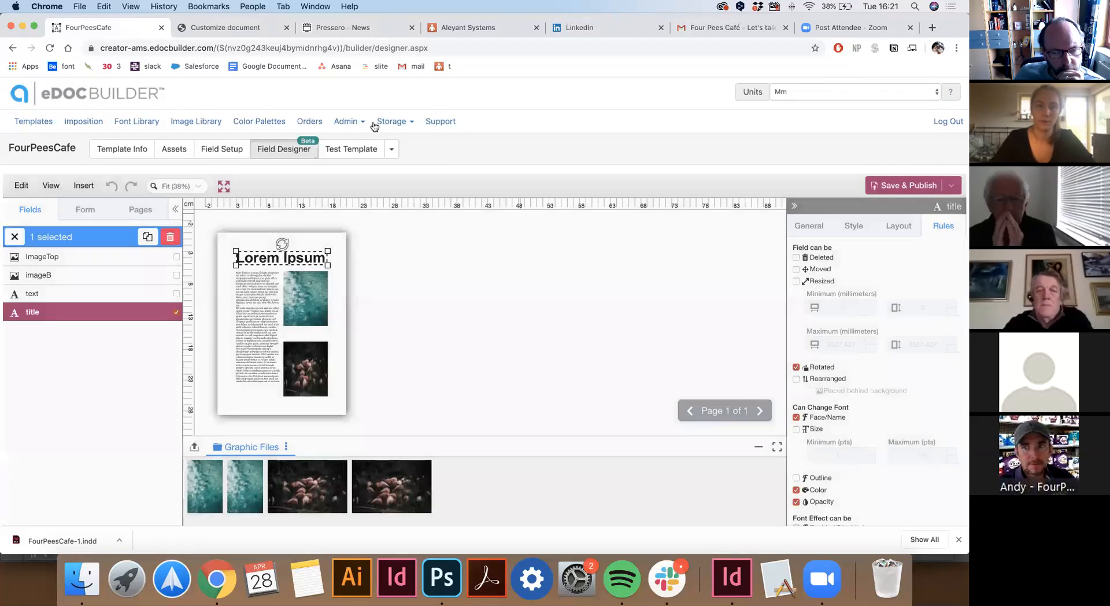
left_click(365, 149)
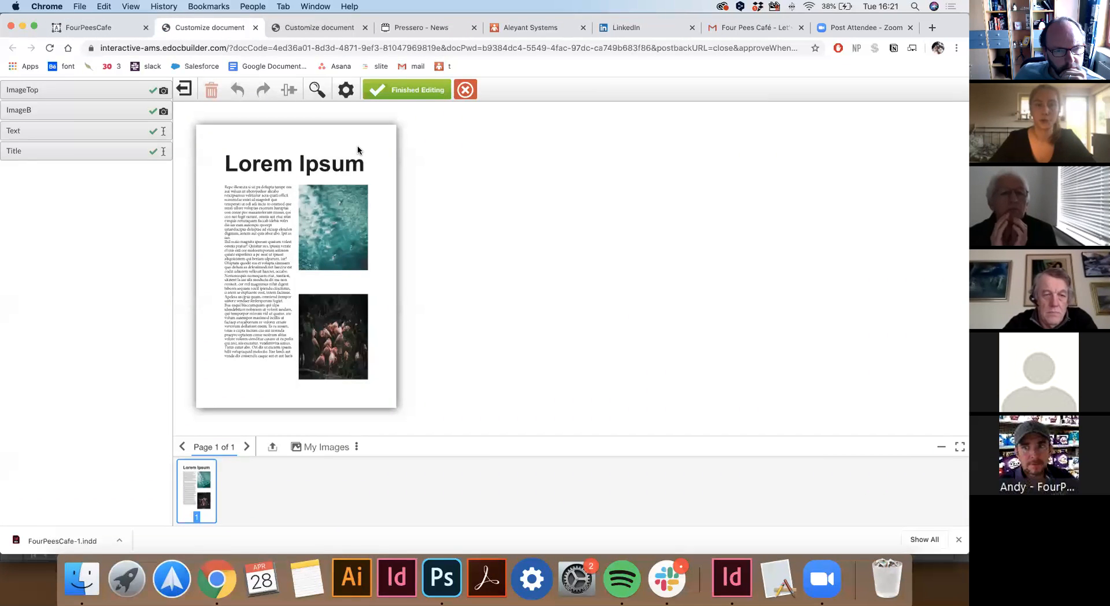
Try the Lorem Ipsum title, body text, ocean ImageTop and flamingo imageB fields, then return to the designer.
left_click(263, 171)
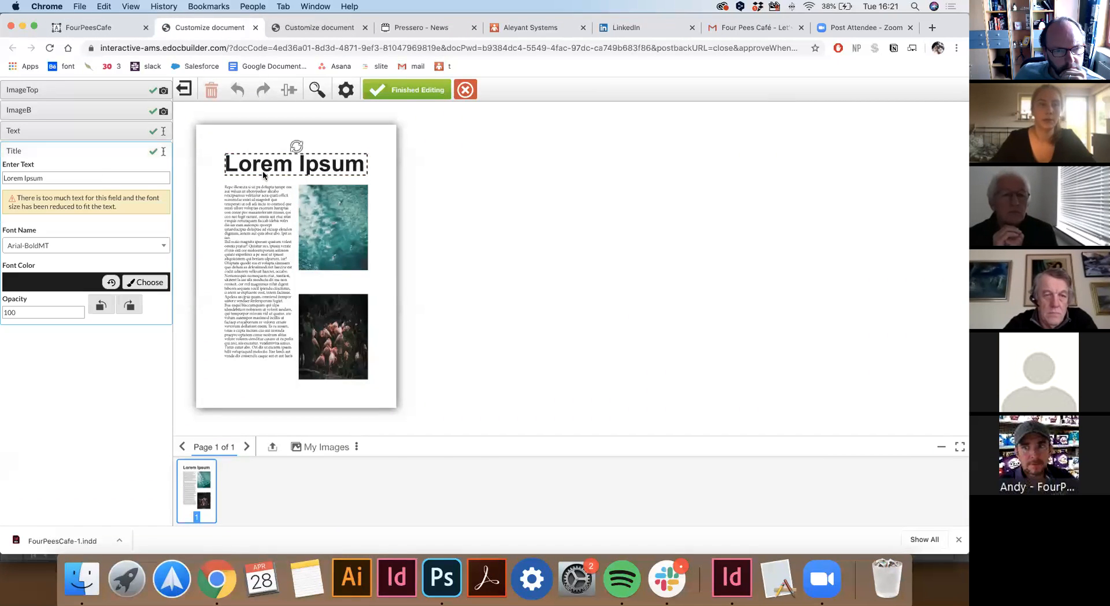
left_click(260, 208)
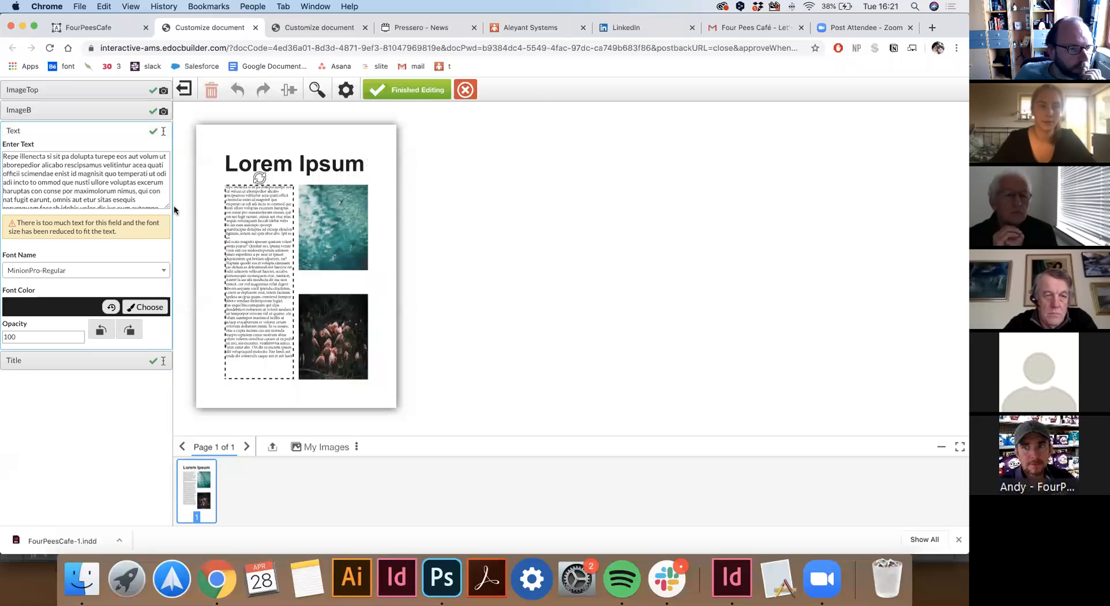
left_click(335, 249)
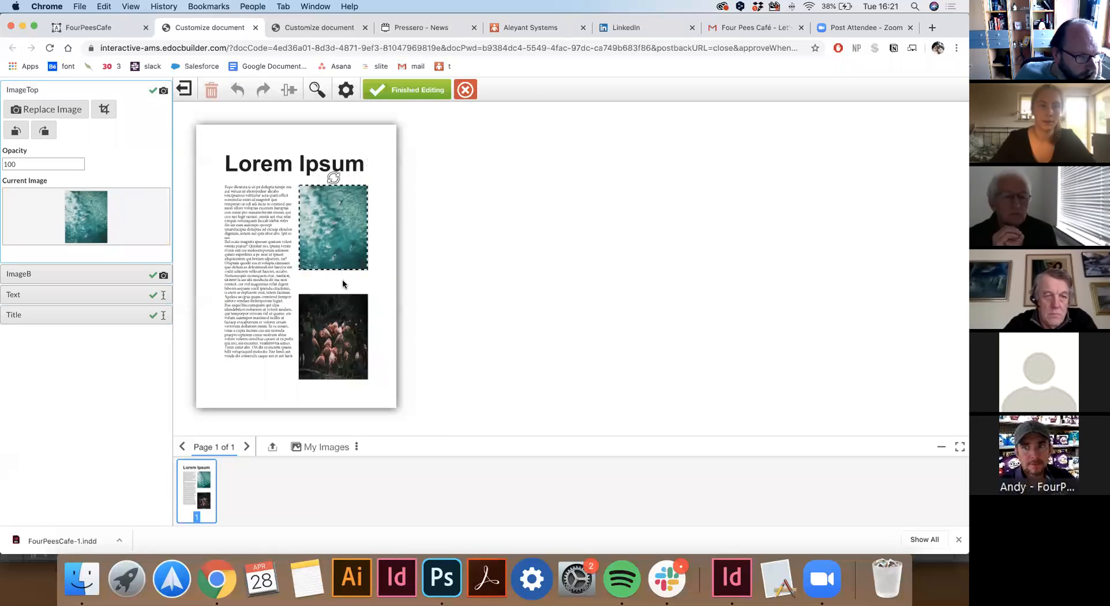
left_click(333, 324)
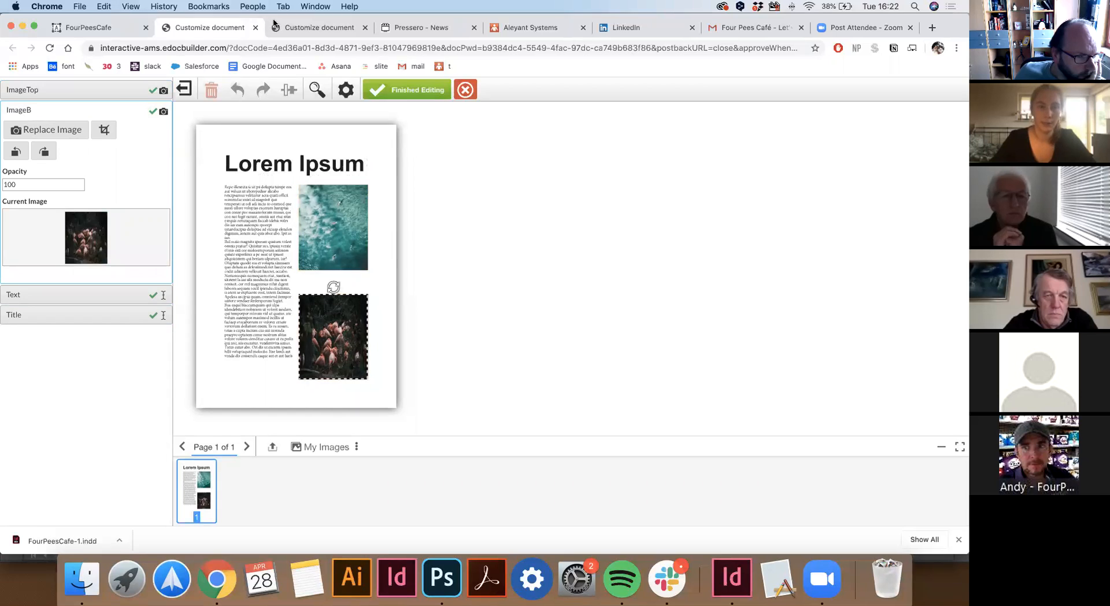
left_click(110, 29)
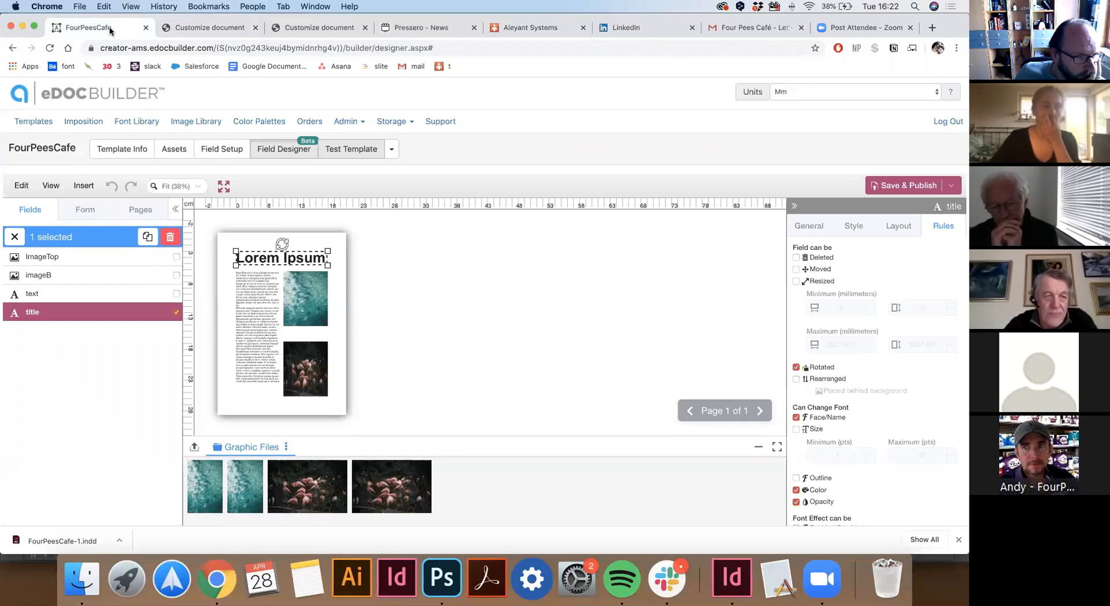
Open the Field scripting test template and switch its preview to Standard size.
left_click(34, 123)
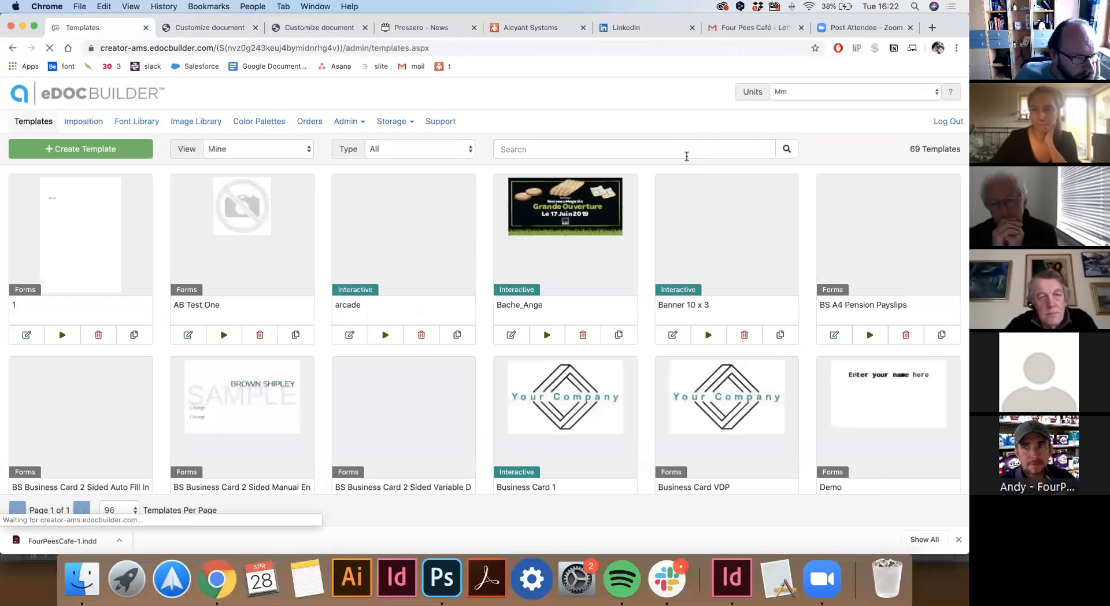
scroll(812, 326, "down", 5)
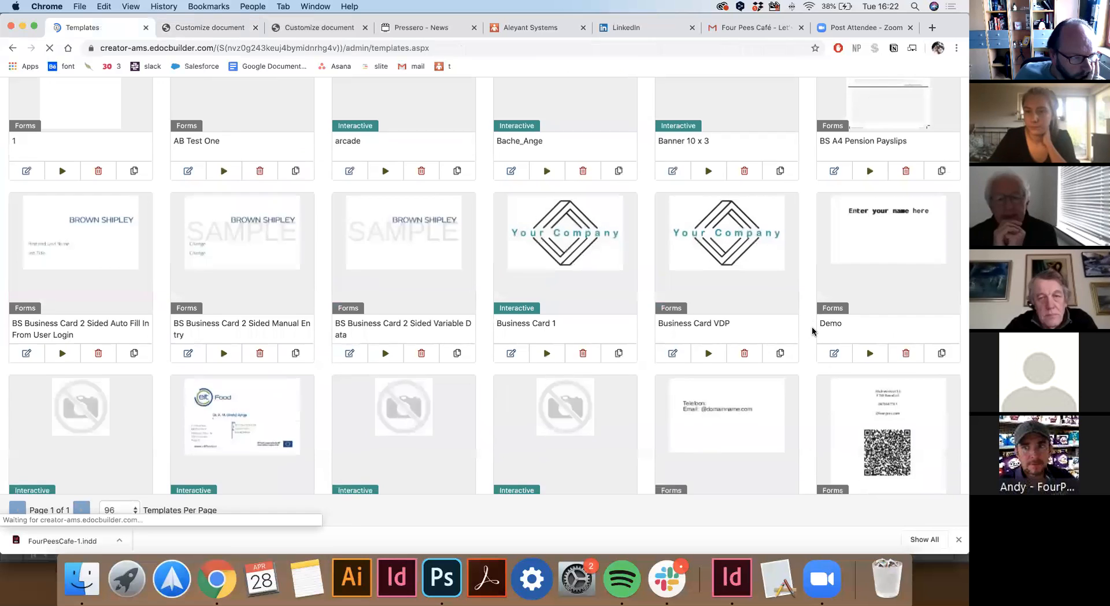
left_click(867, 408)
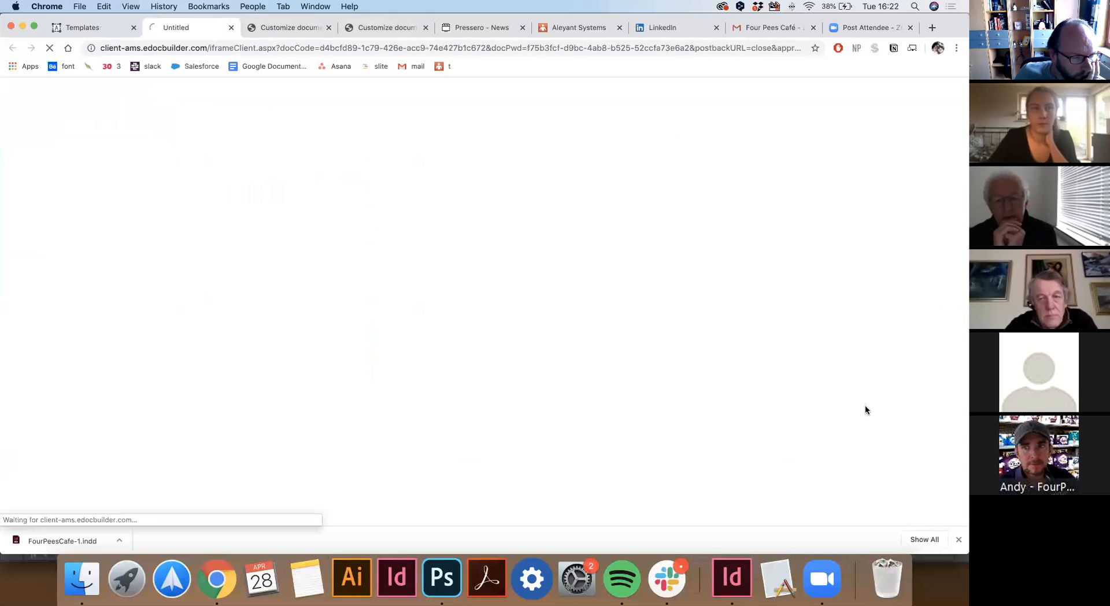
left_click(294, 128)
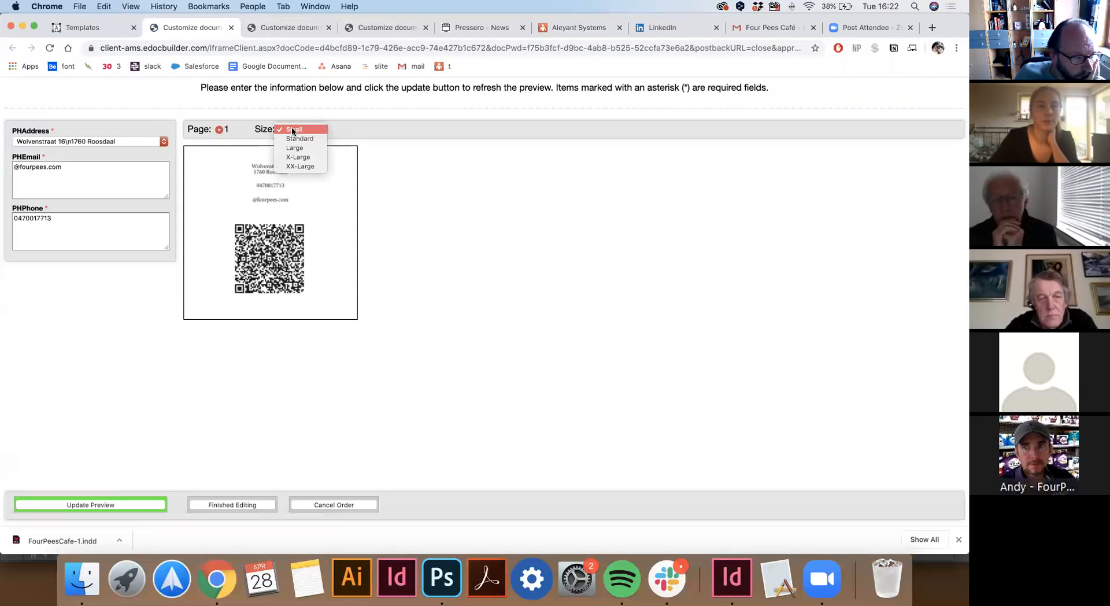
left_click(297, 138)
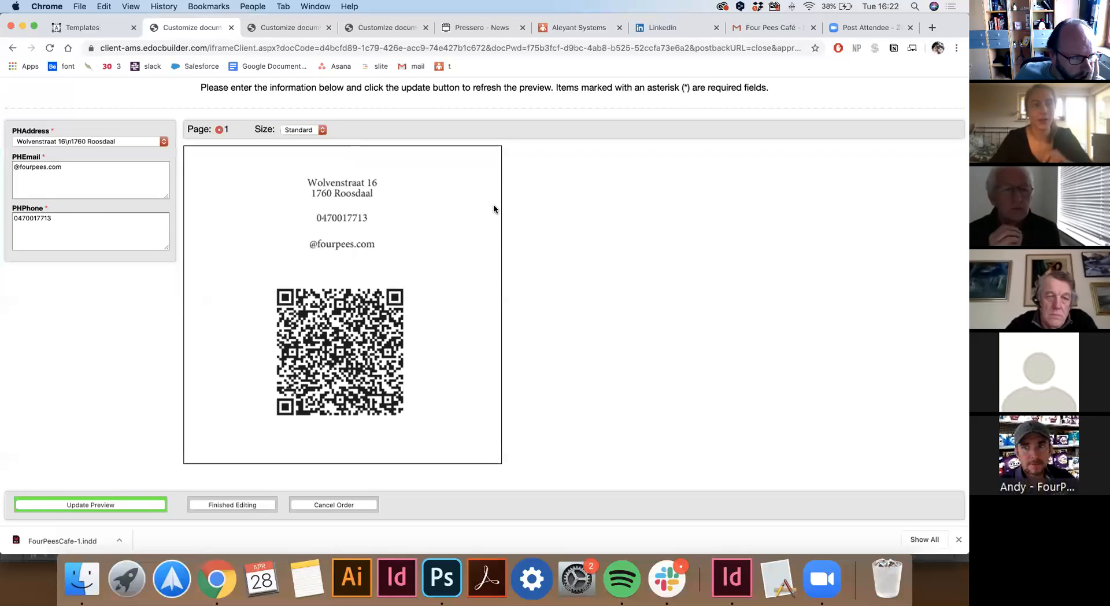
Refresh the preview so the PHPhone number appears in dotted groups.
left_click(68, 220)
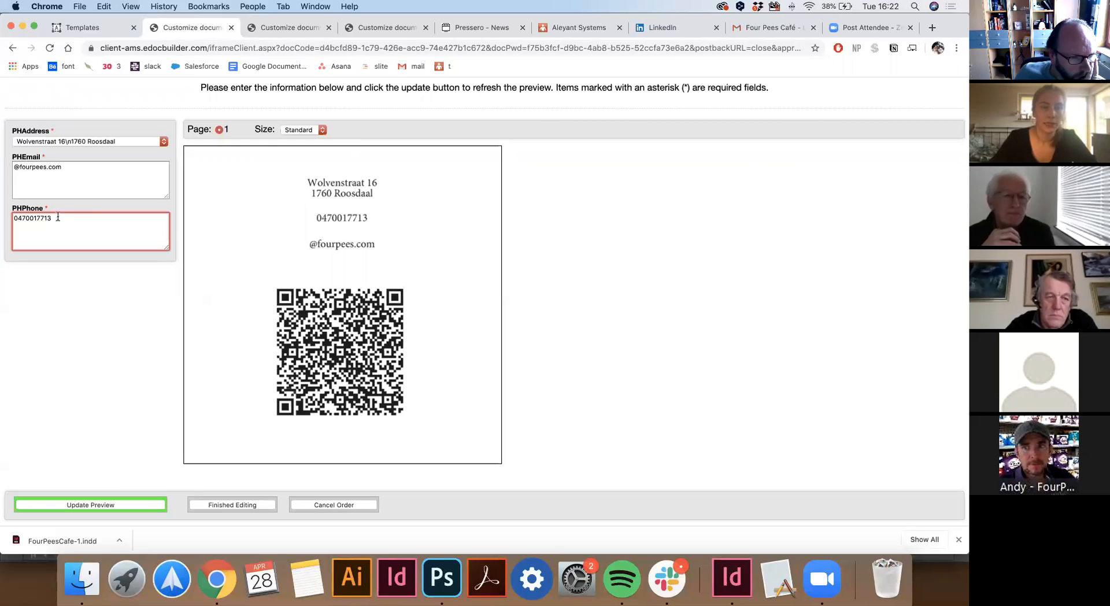
left_click(74, 508)
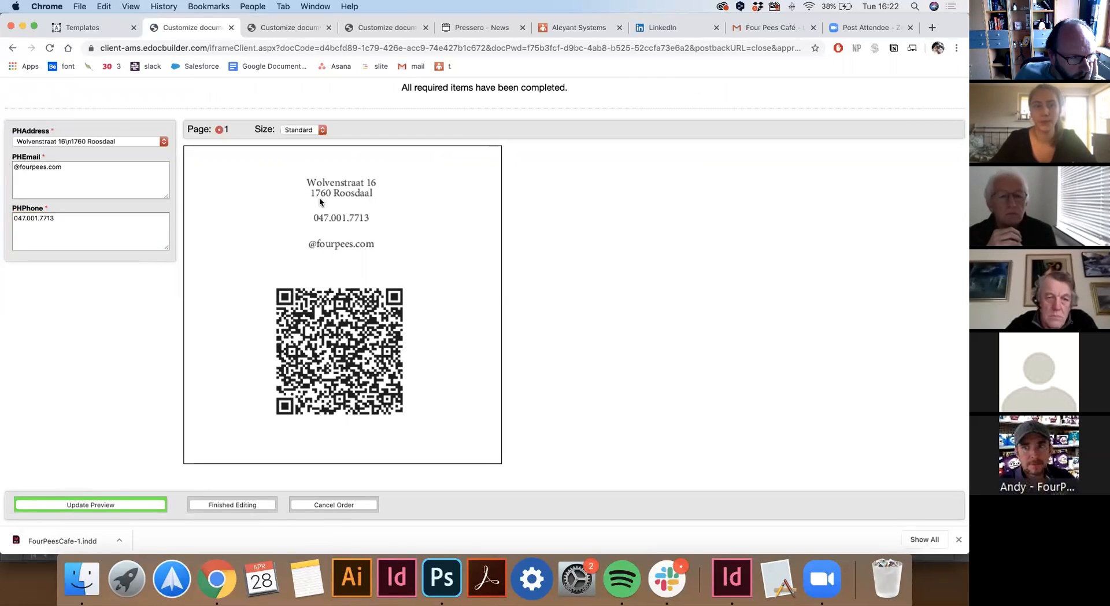
left_click(36, 141)
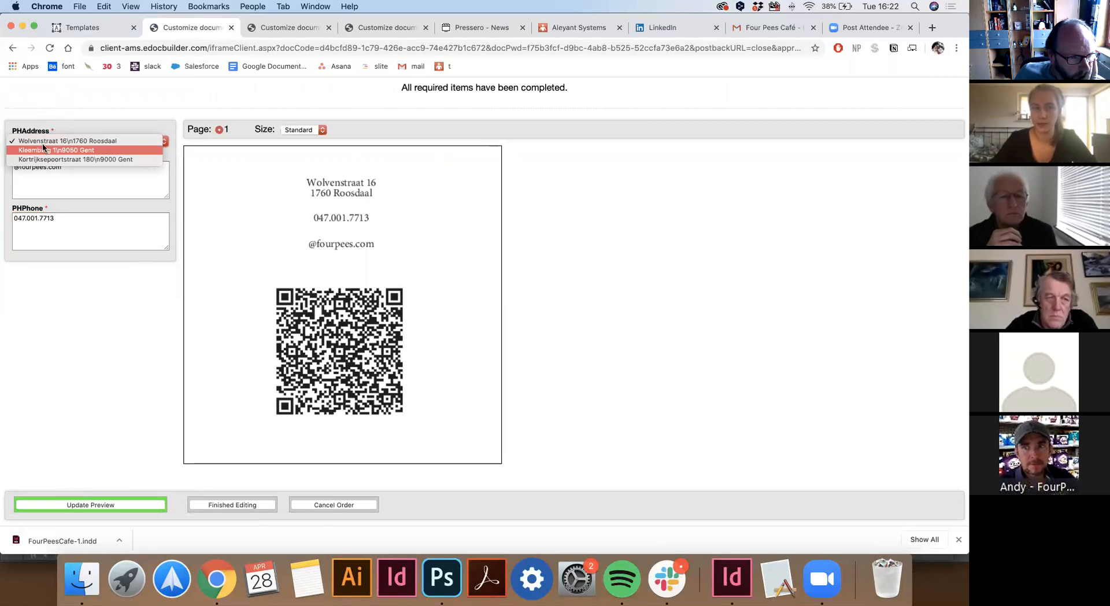
Switch PHAddress to the second stored Kleemburg address, update the preview, then close it.
left_click(78, 186)
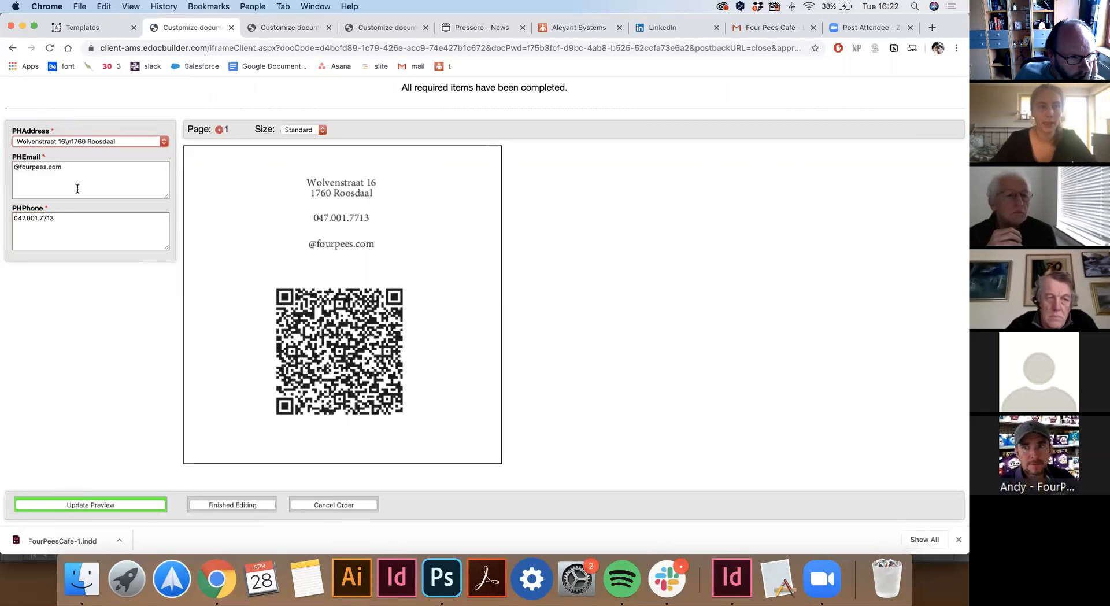
left_click(79, 173)
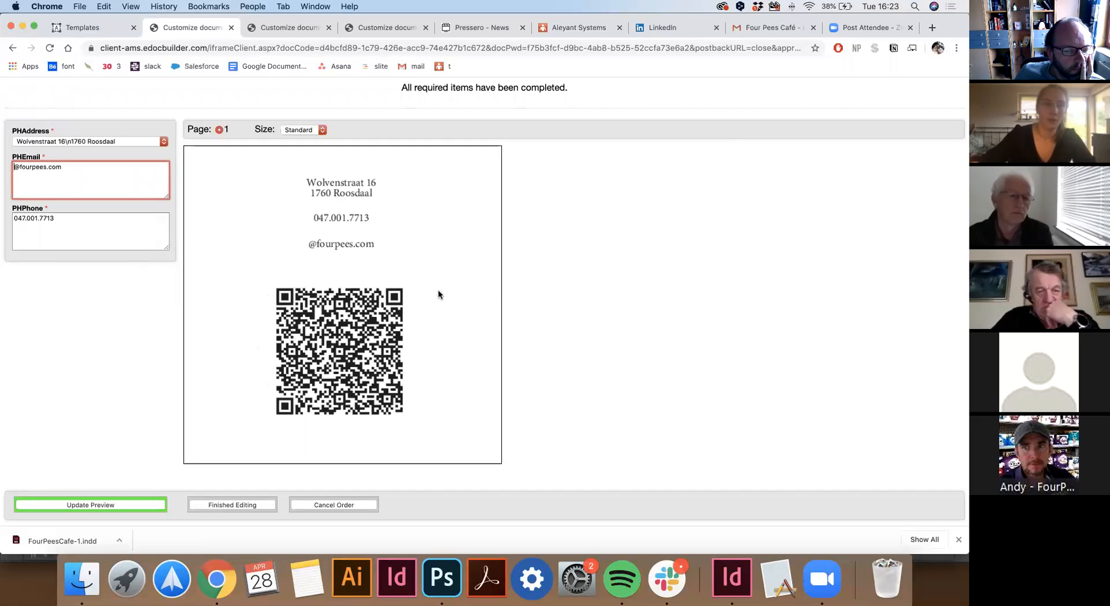
left_click(111, 142)
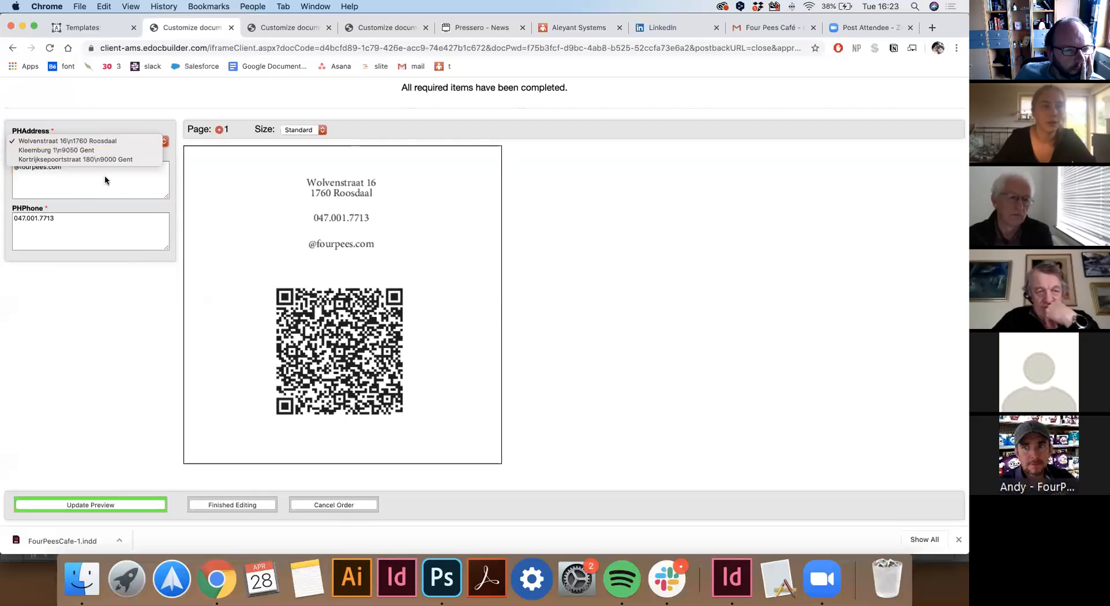
left_click(69, 149)
left_click(110, 506)
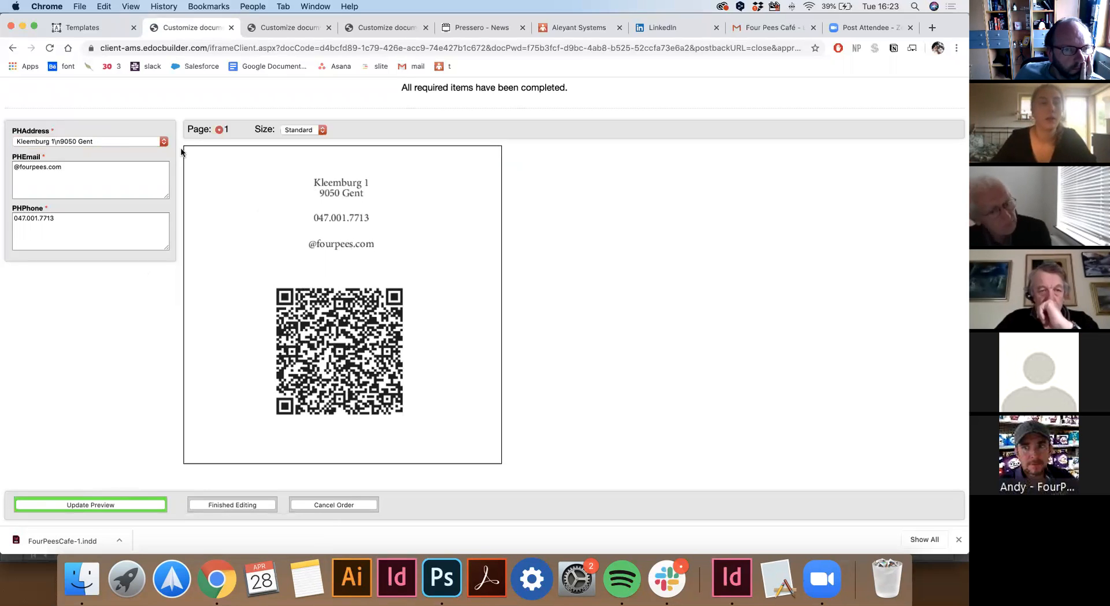
left_click(231, 27)
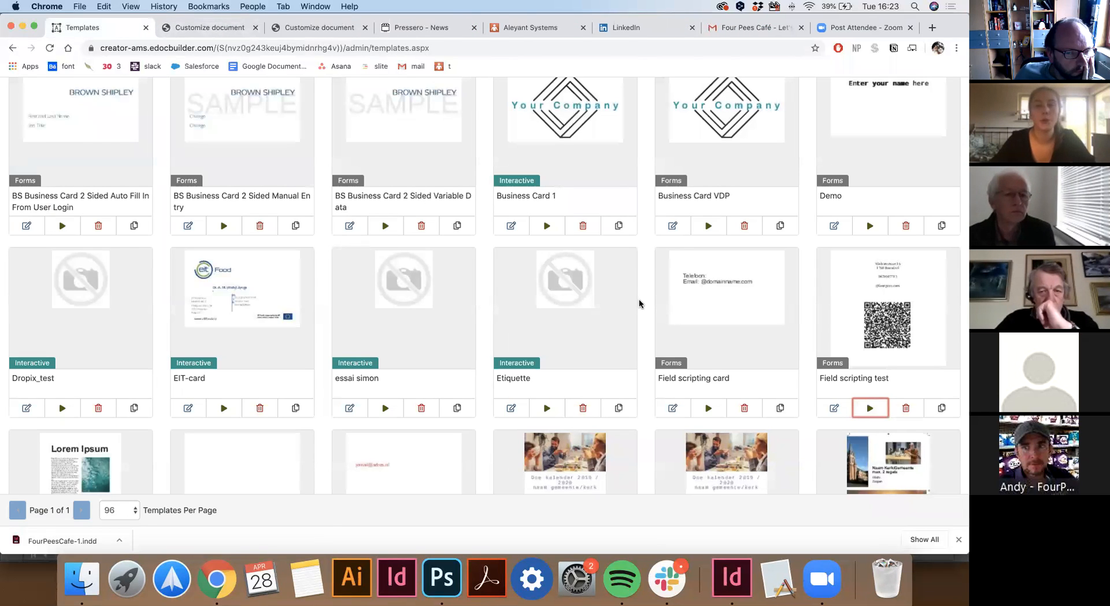
Briefly open the pink Paard name-bracelet template in the editor, then return to Templates.
scroll(639, 303, "down", 10)
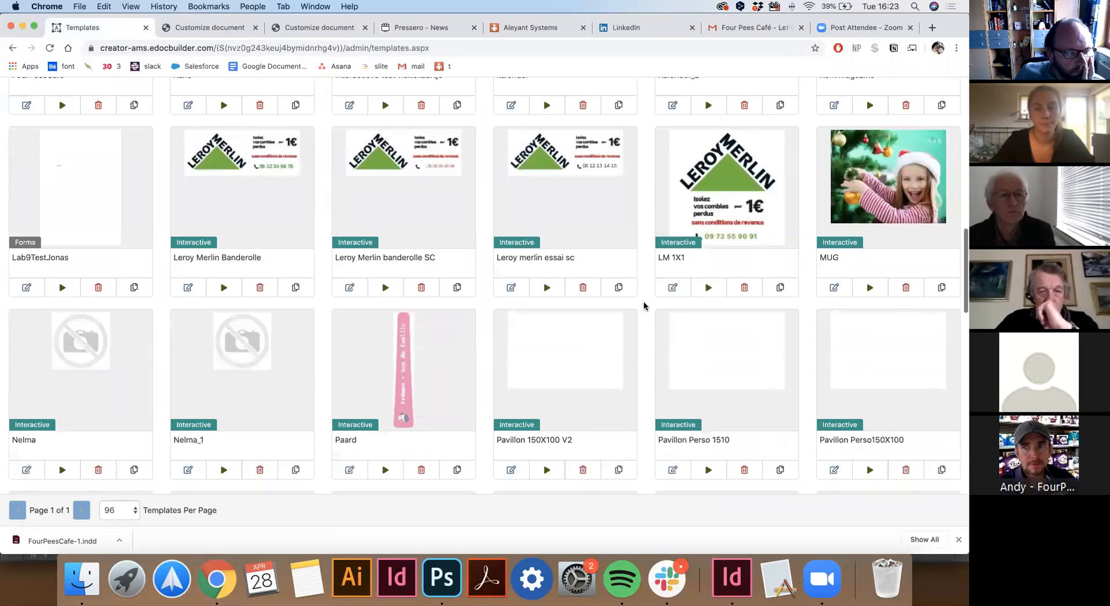
scroll(644, 306, "down", 2)
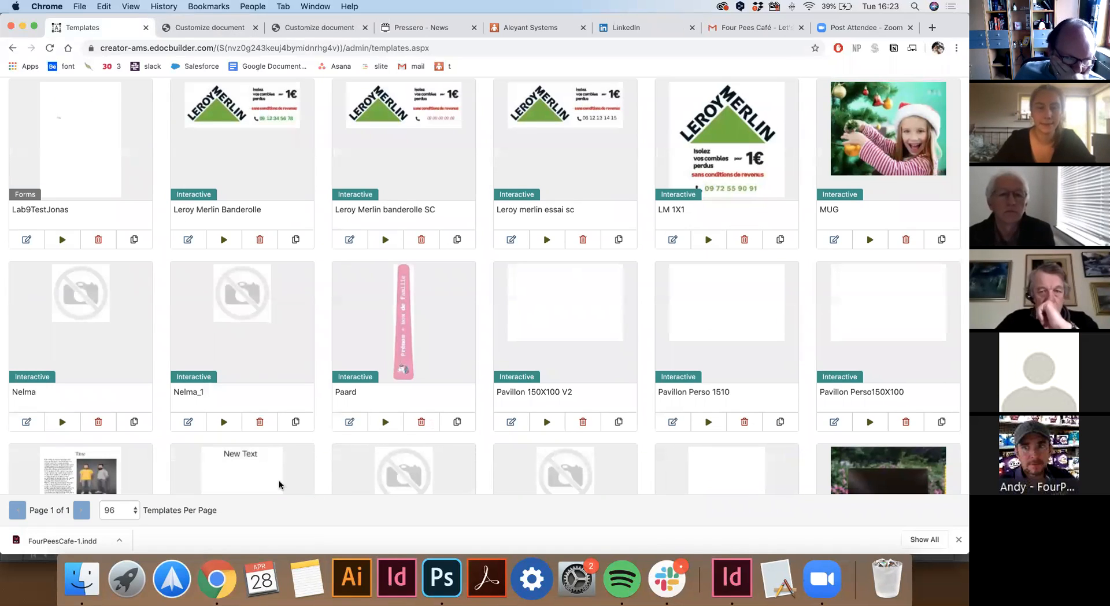
left_click(385, 422)
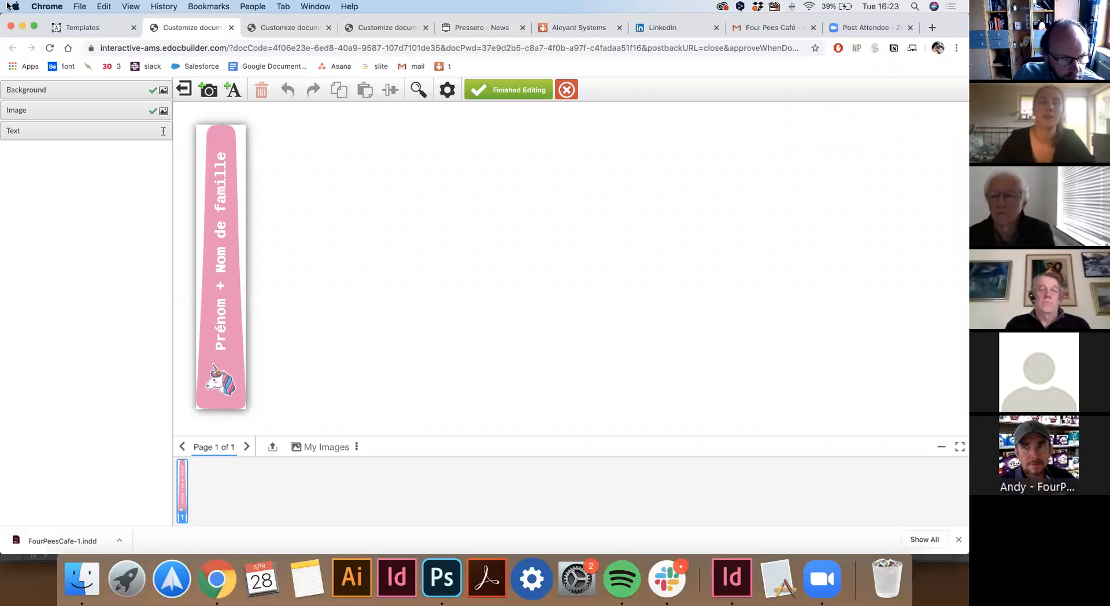
left_click(78, 29)
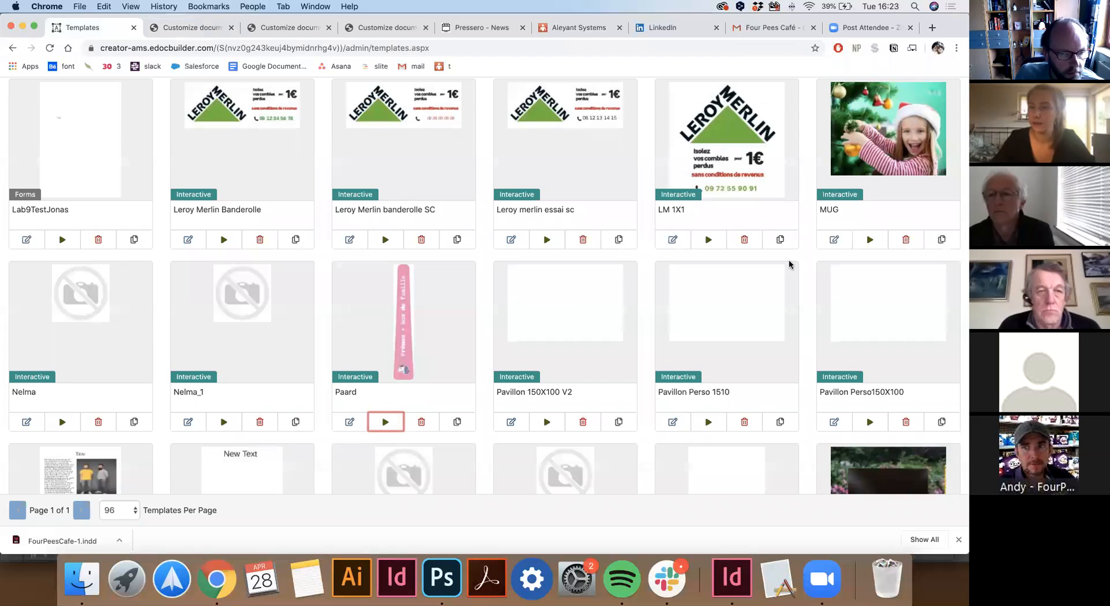
scroll(792, 257, "up", 10)
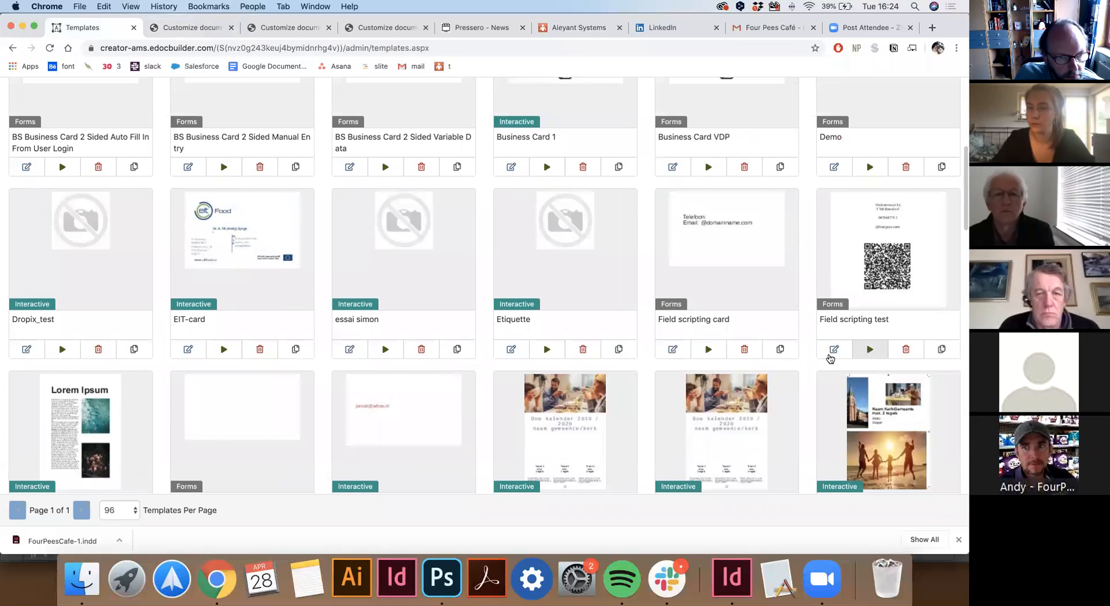
Open Field scripting test's Field Setup, showing PHAddress, PHEmail, PHPhone and PHBarcode fields.
left_click(834, 349)
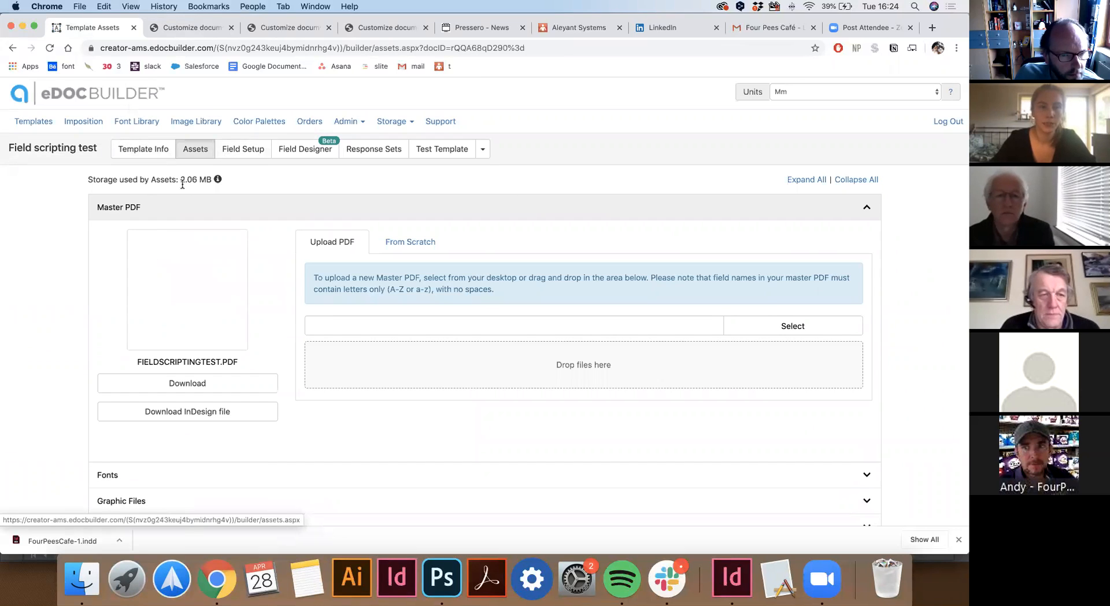
left_click(227, 153)
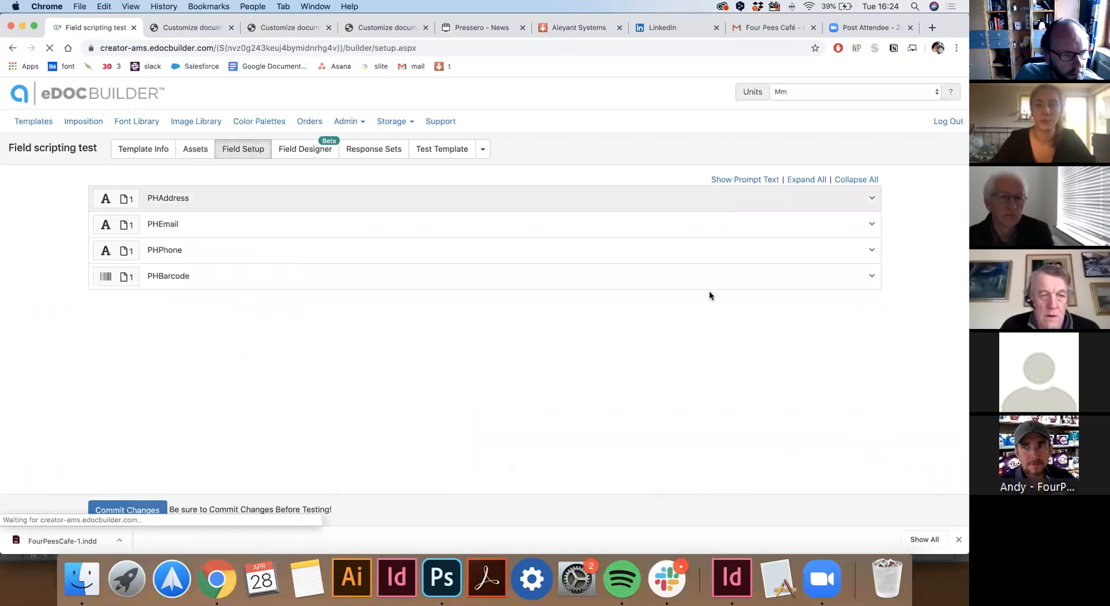
left_click(870, 199)
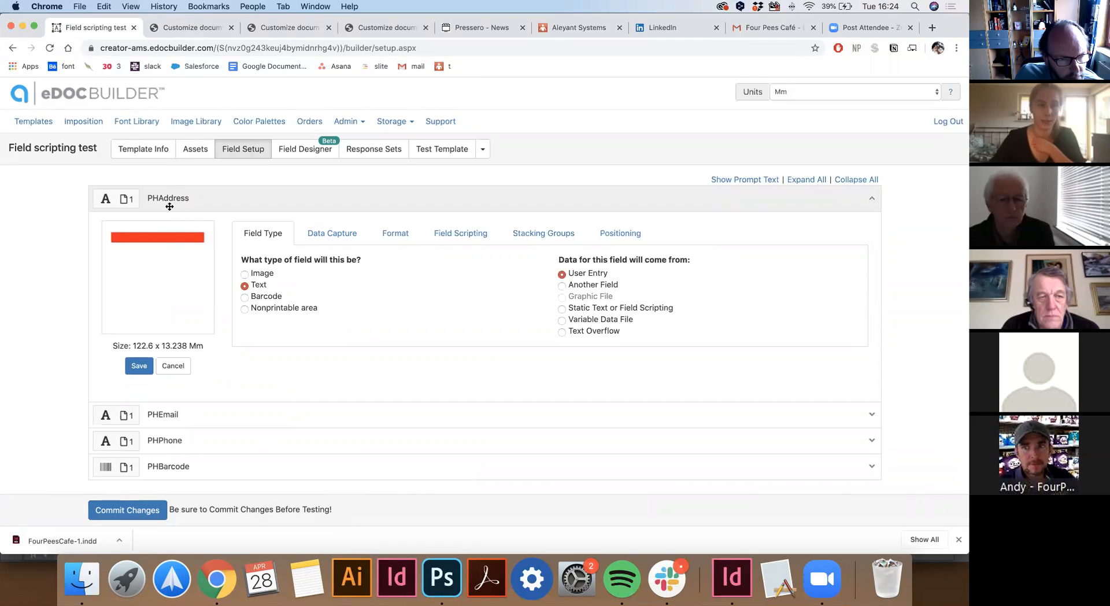
left_click(39, 123)
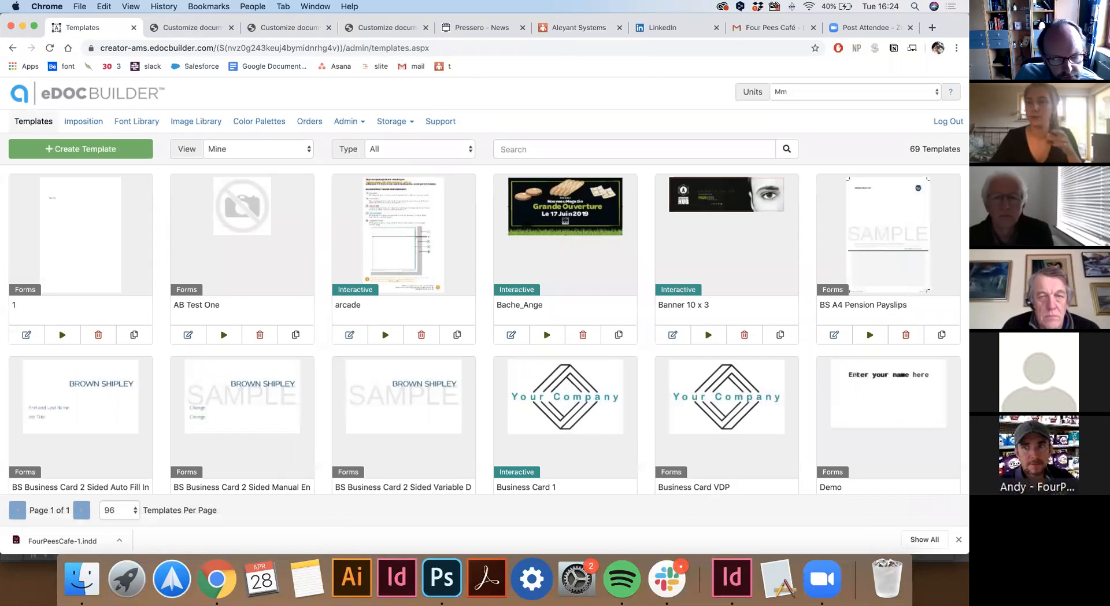
scroll(848, 460, "down", 5)
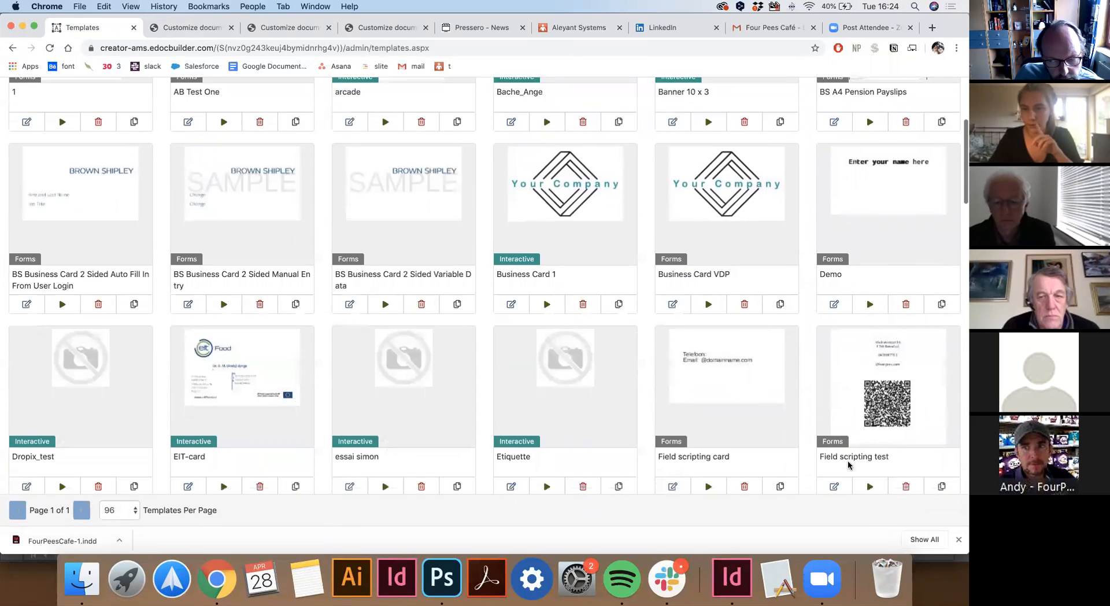
left_click(835, 440)
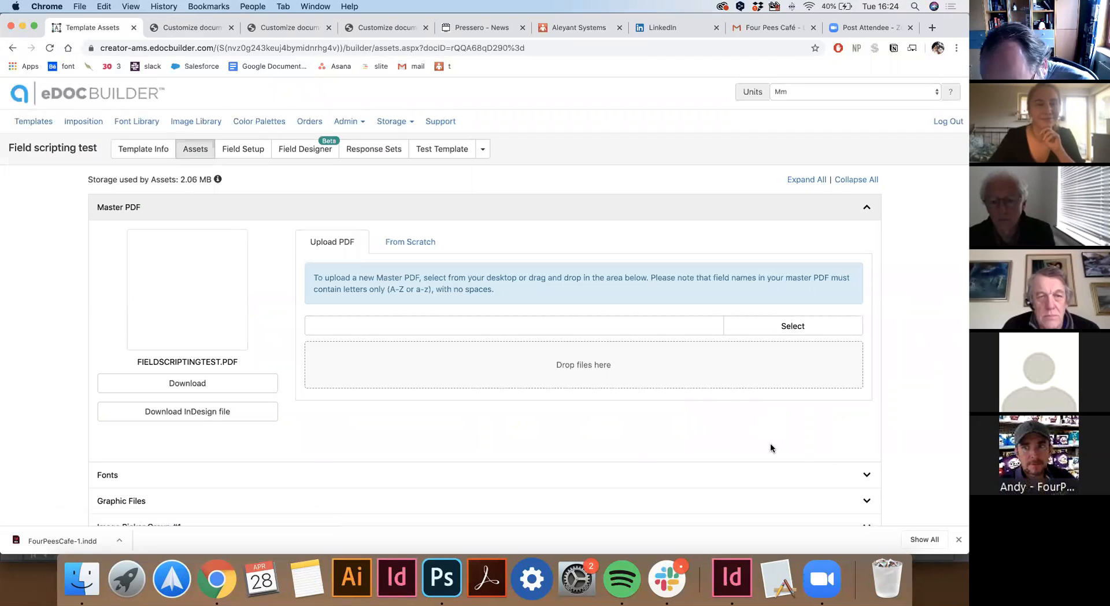
left_click(260, 152)
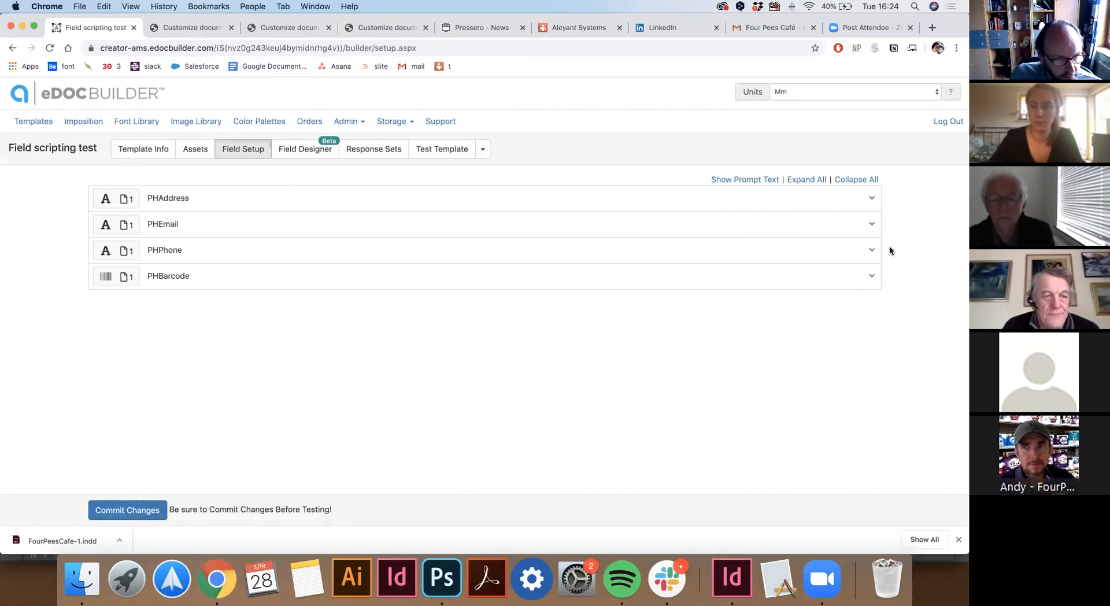
left_click(873, 252)
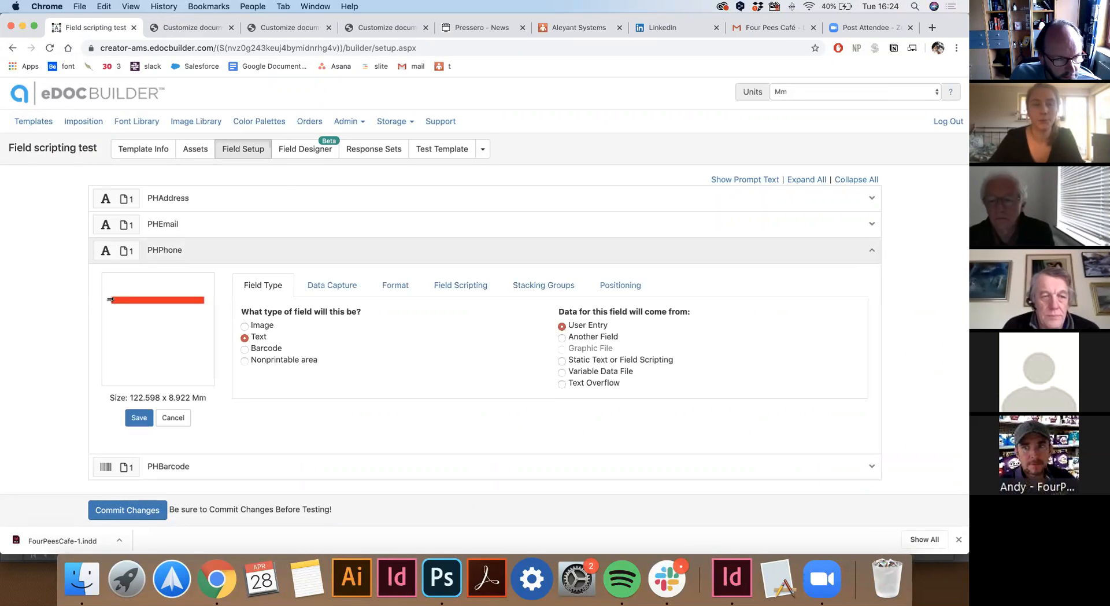
left_click(345, 289)
left_click(382, 286)
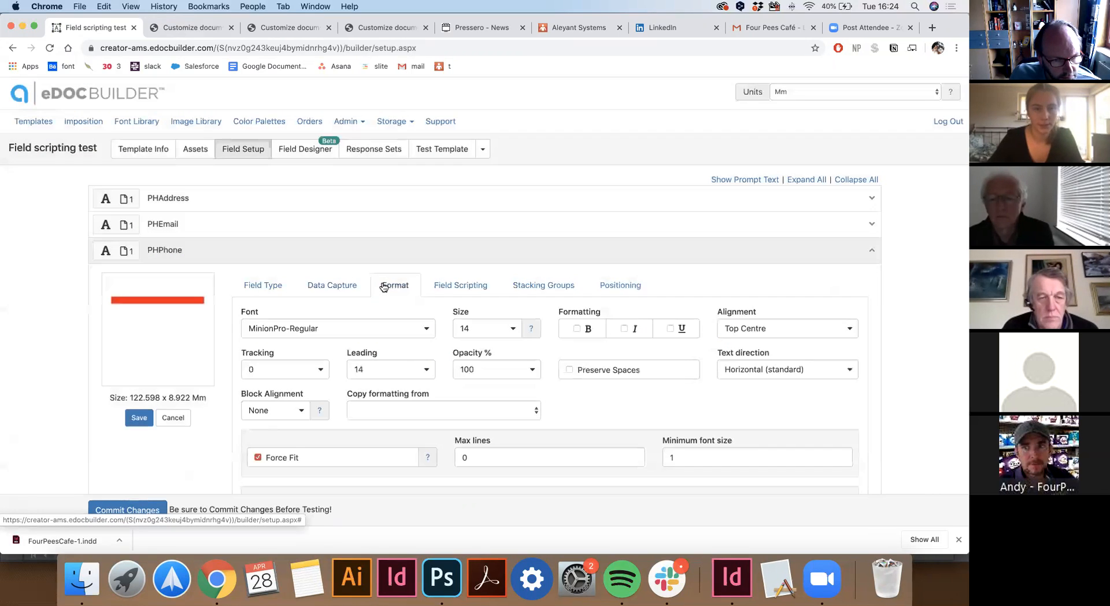
scroll(228, 313, "down", 3)
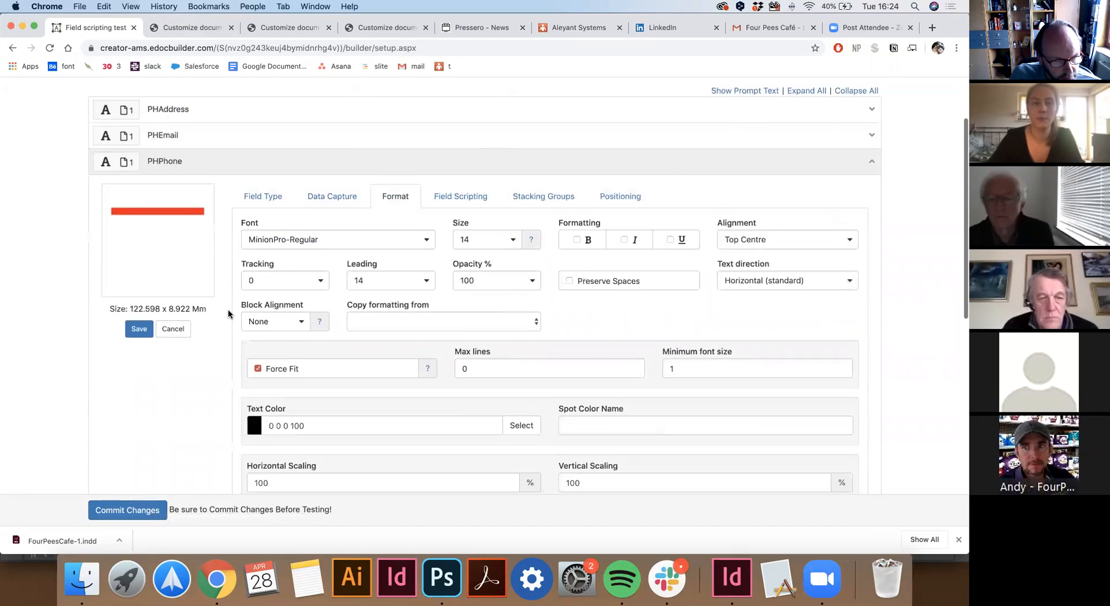
scroll(229, 314, "down", 10)
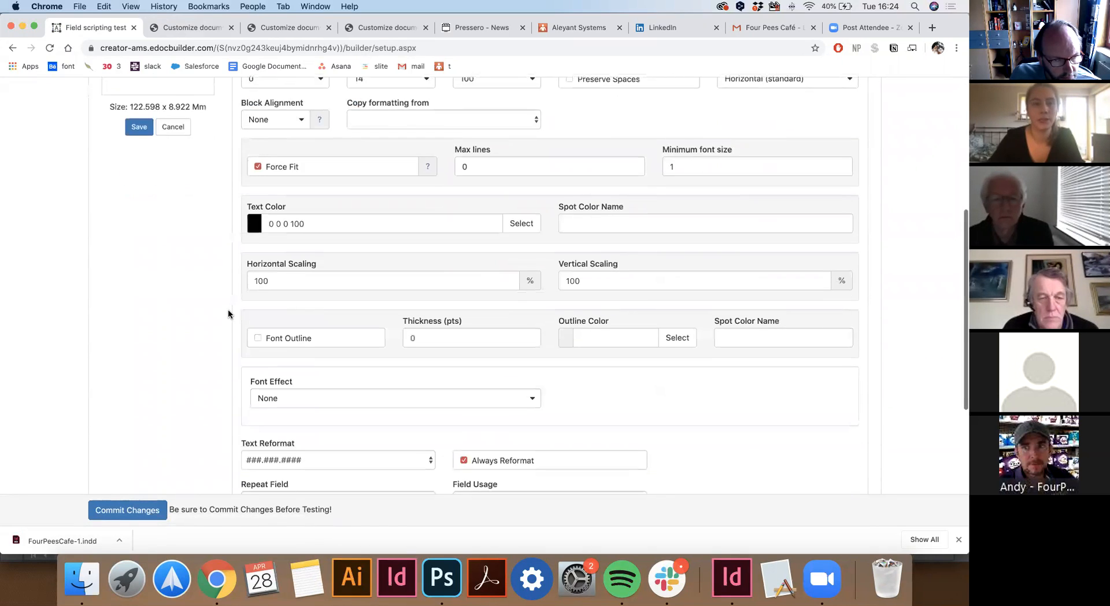
left_click(289, 350)
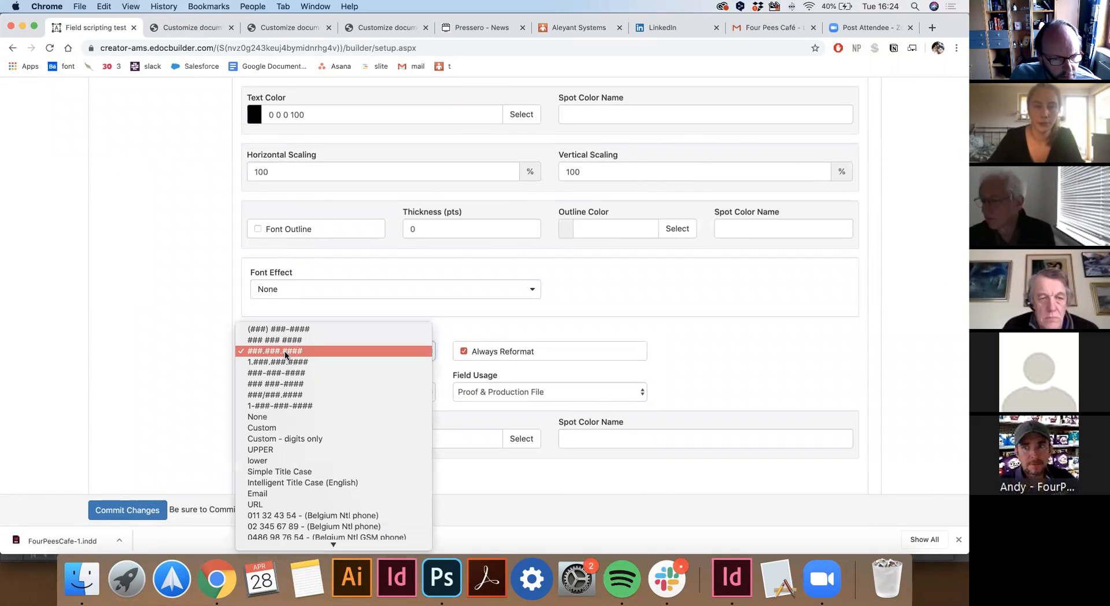
left_click(228, 356)
scroll(228, 356, "down", 2)
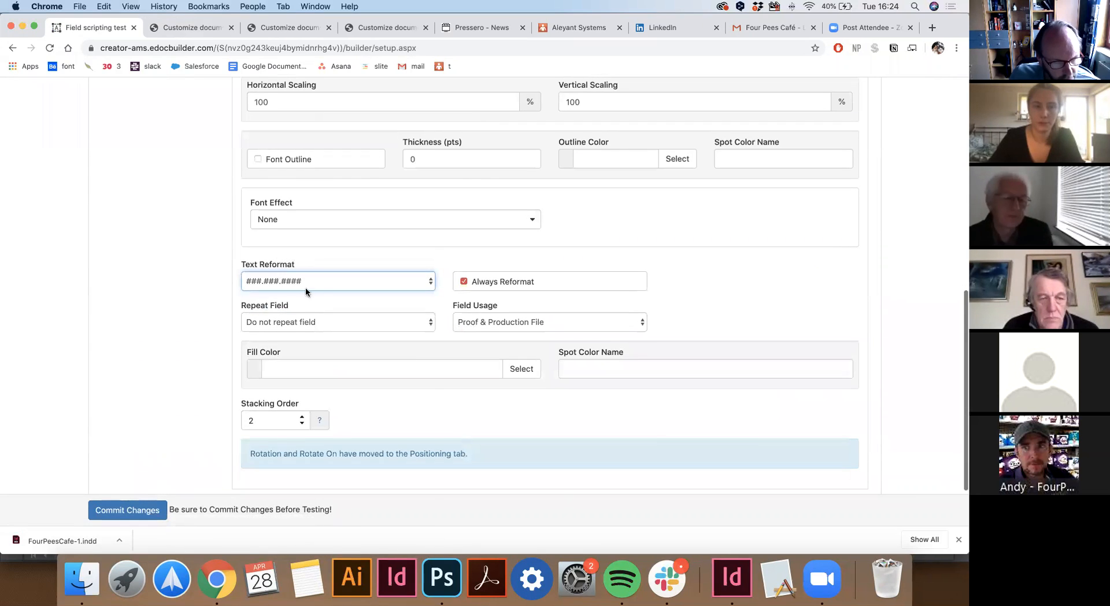
left_click(316, 283)
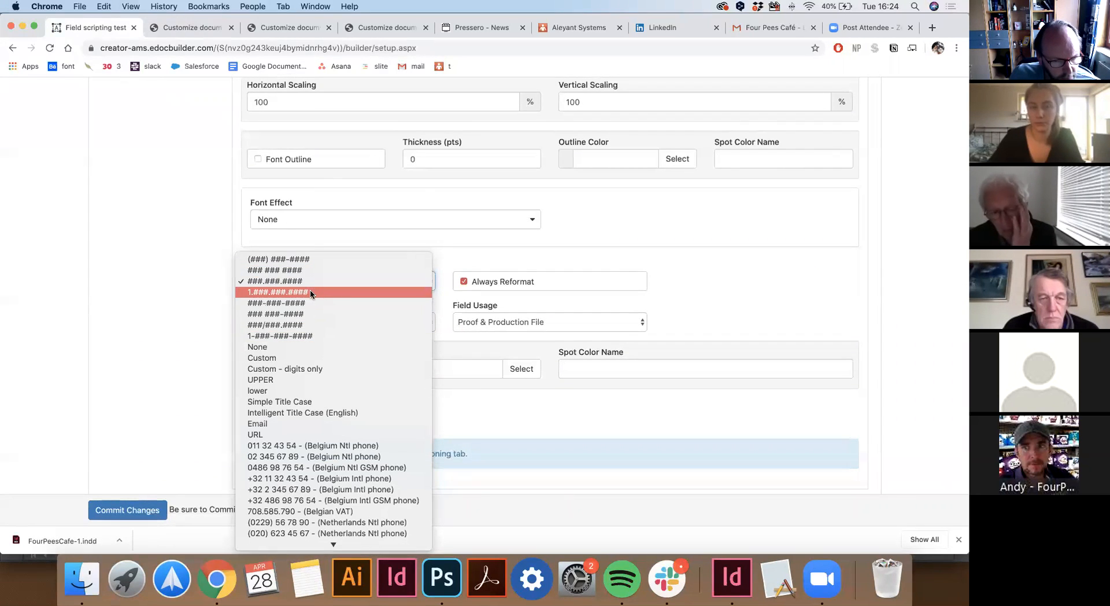
scroll(332, 448, "down", 2)
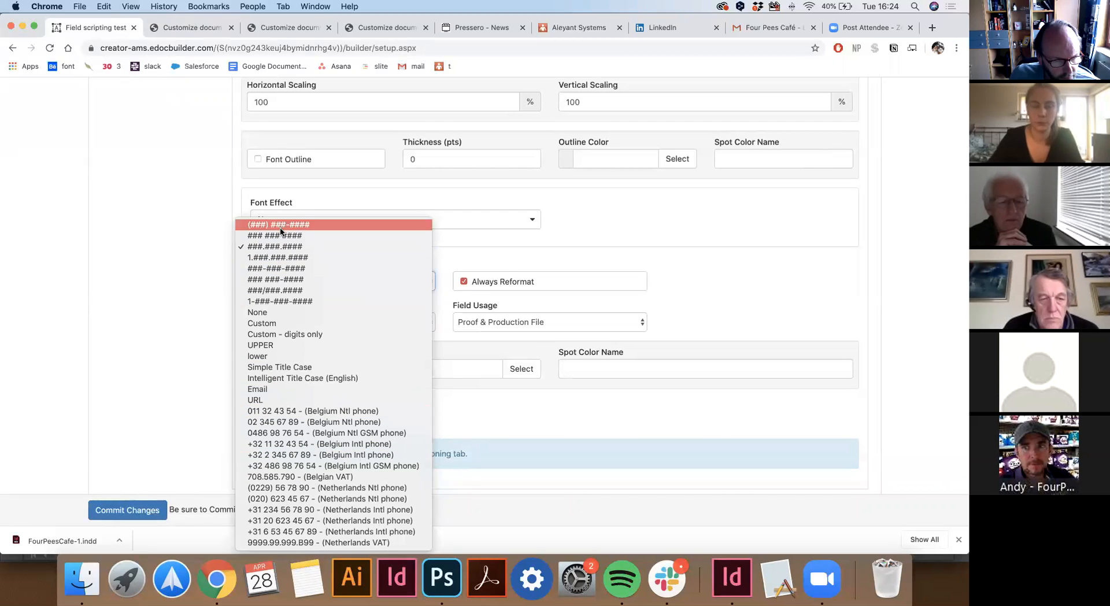
left_click(178, 265)
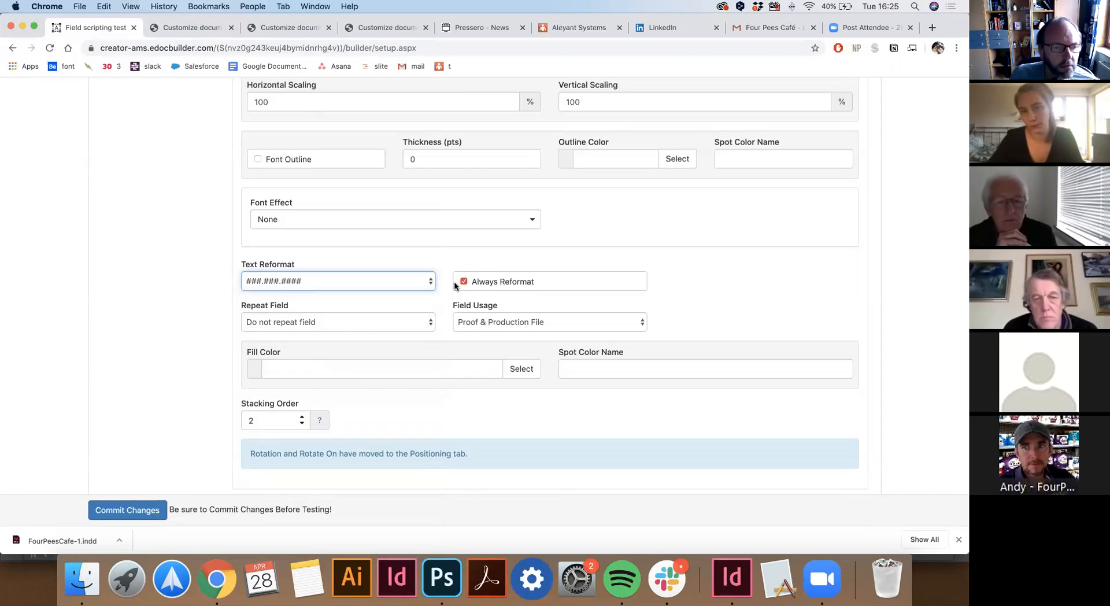
scroll(328, 353, "up", 10)
scroll(327, 353, "up", 3)
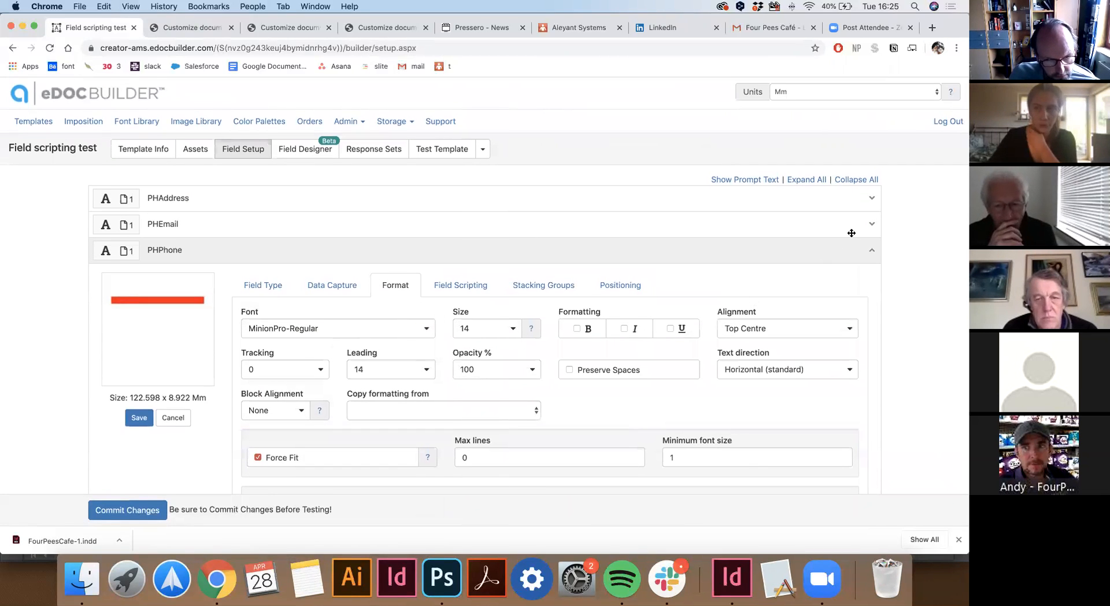
left_click(324, 224)
left_click(300, 263)
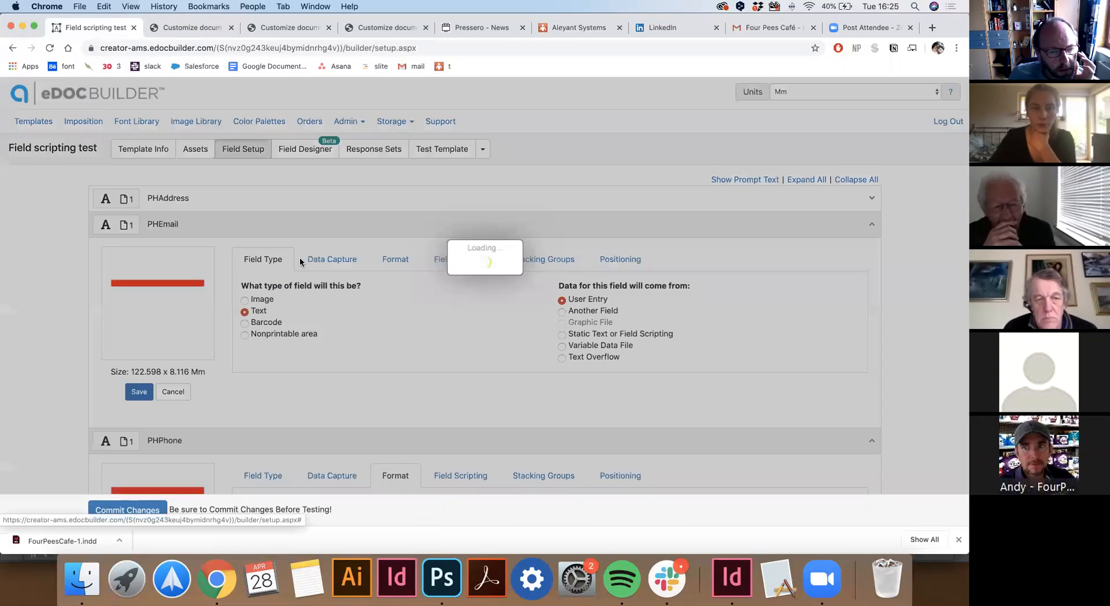
scroll(233, 410, "down", 2)
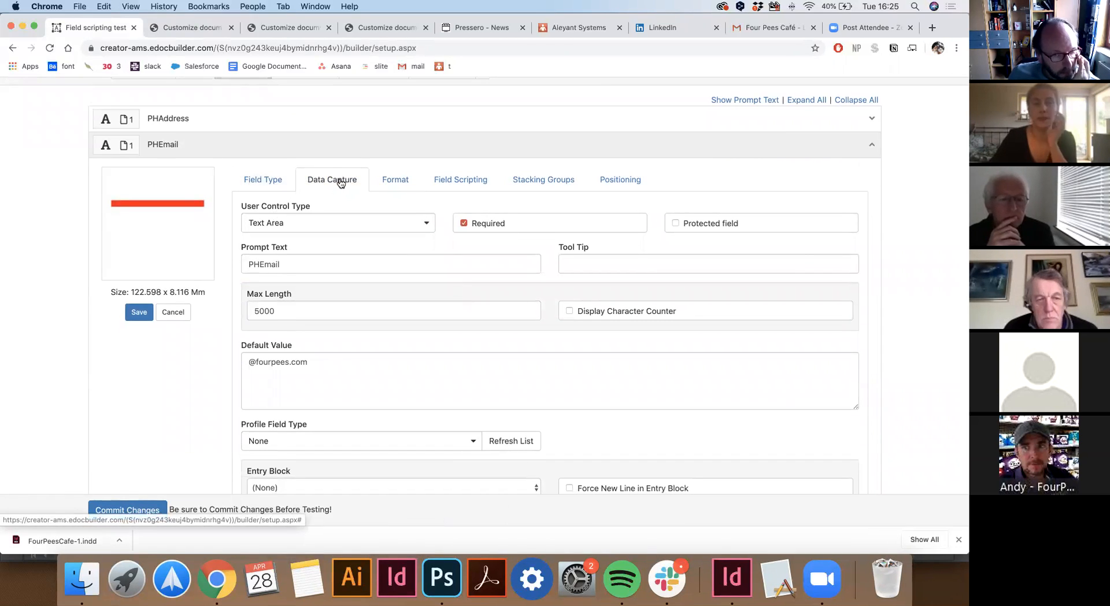
left_click_drag(324, 364, 239, 361)
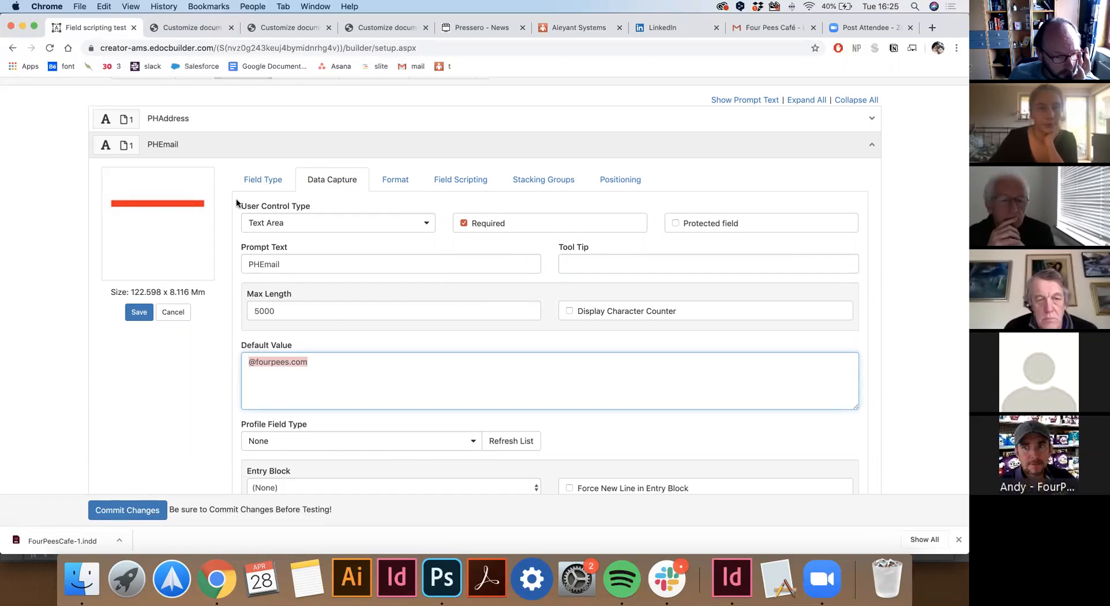
scroll(236, 200, "up", 3)
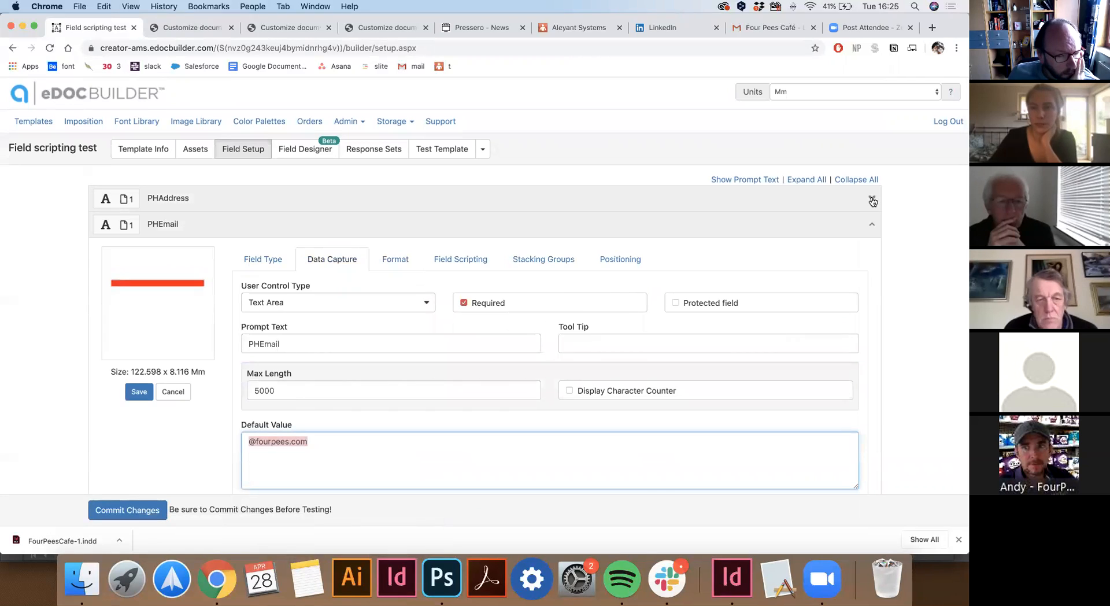
left_click(872, 199)
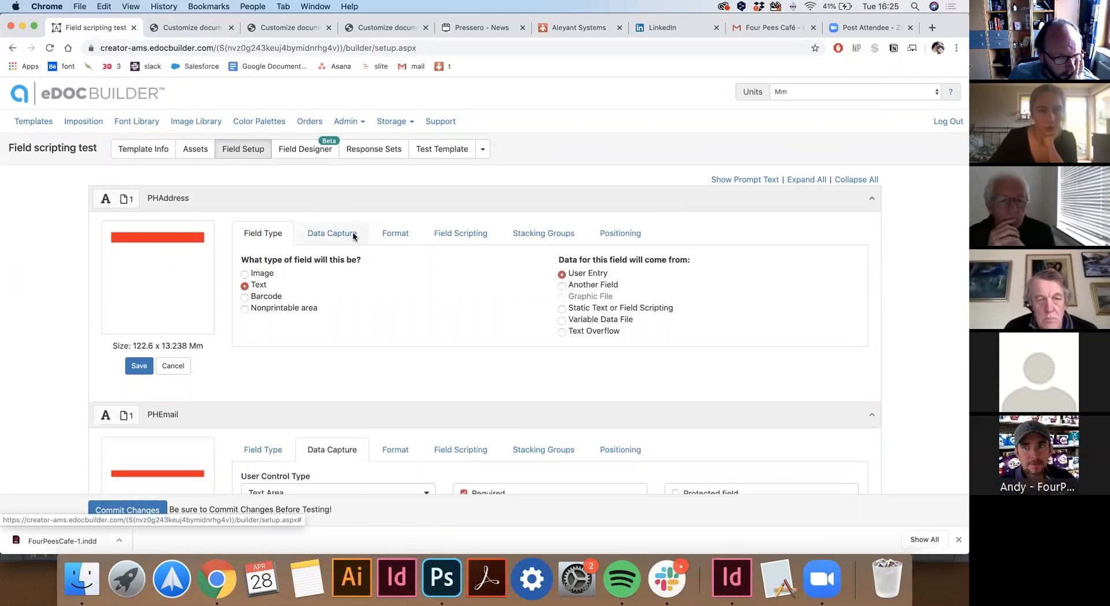
left_click(353, 234)
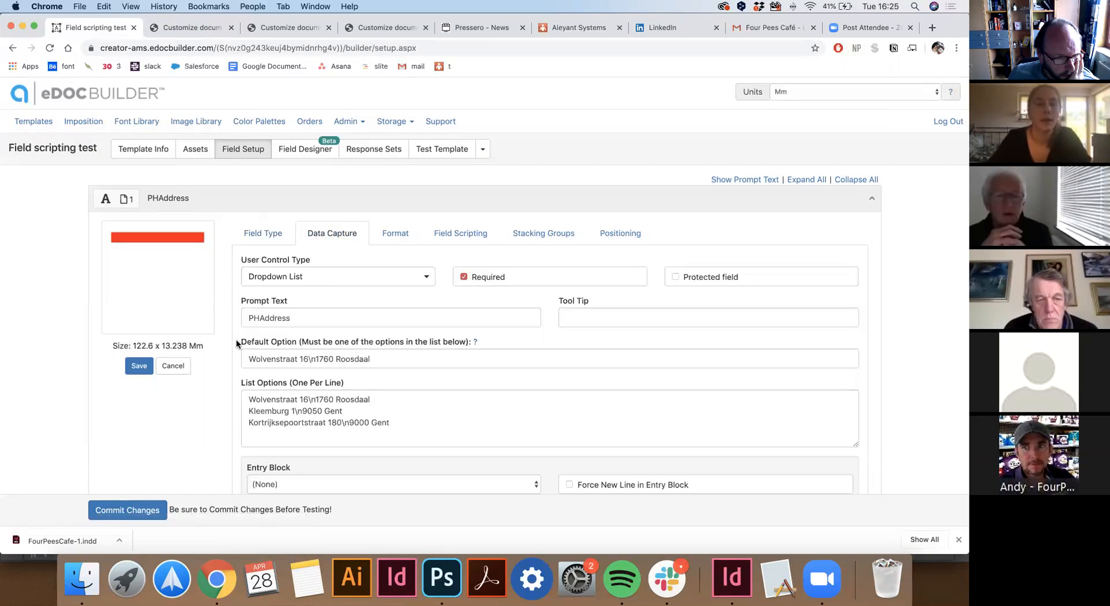
scroll(237, 344, "down", 3)
left_click_drag(241, 314, 346, 313)
left_click(396, 343)
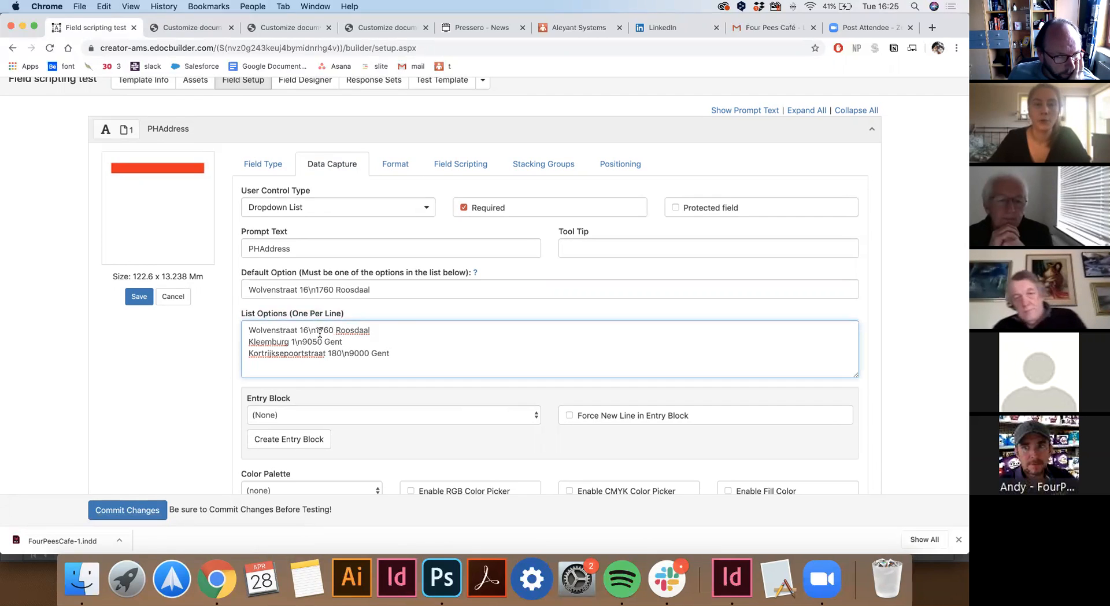
left_click_drag(316, 333, 308, 333)
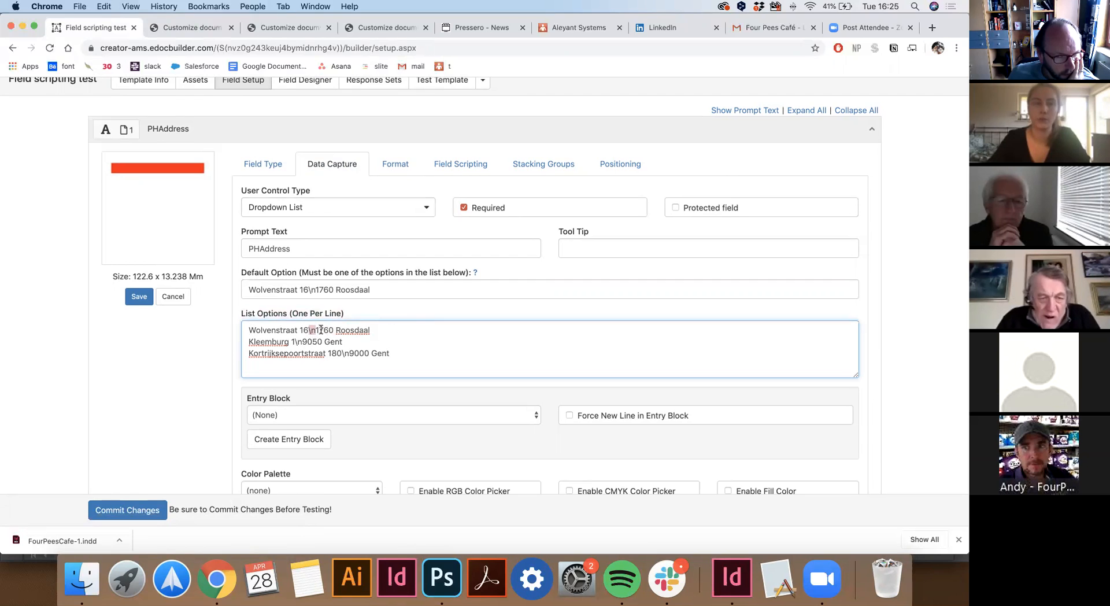
left_click(404, 345)
Expand PHBarcode's settings: a Barcode field sourced from Static Text or Field Scripting.
scroll(405, 345, "down", 2)
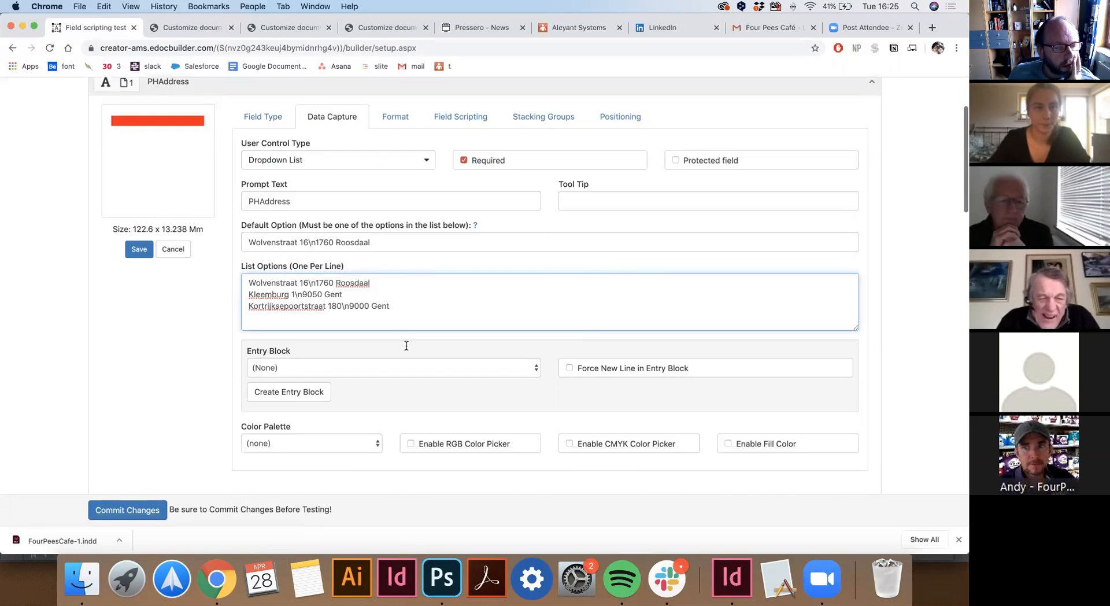
scroll(406, 345, "down", 15)
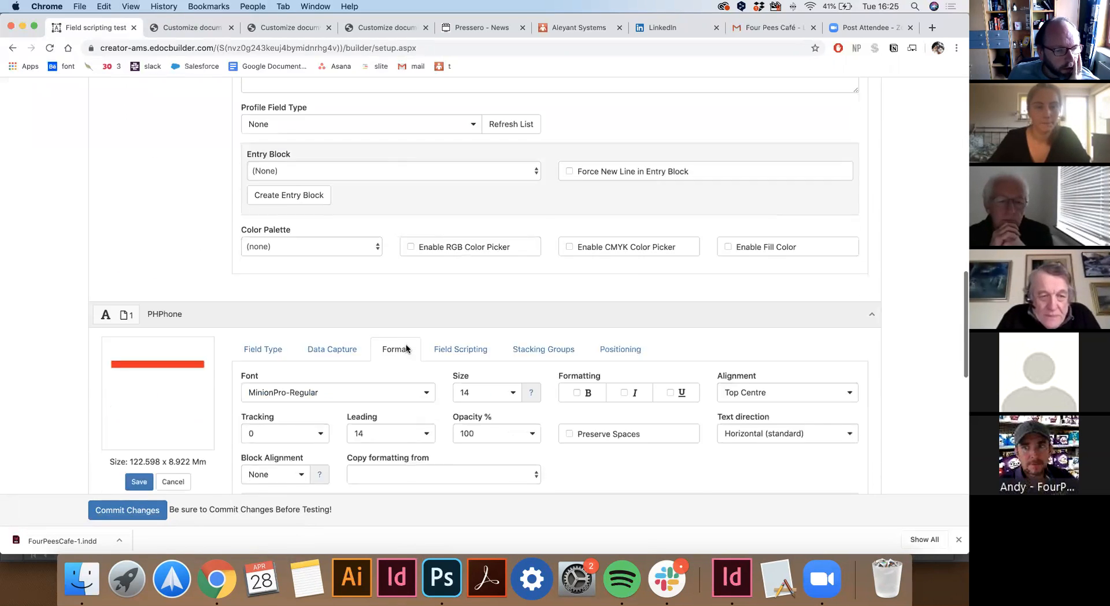
scroll(405, 345, "down", 10)
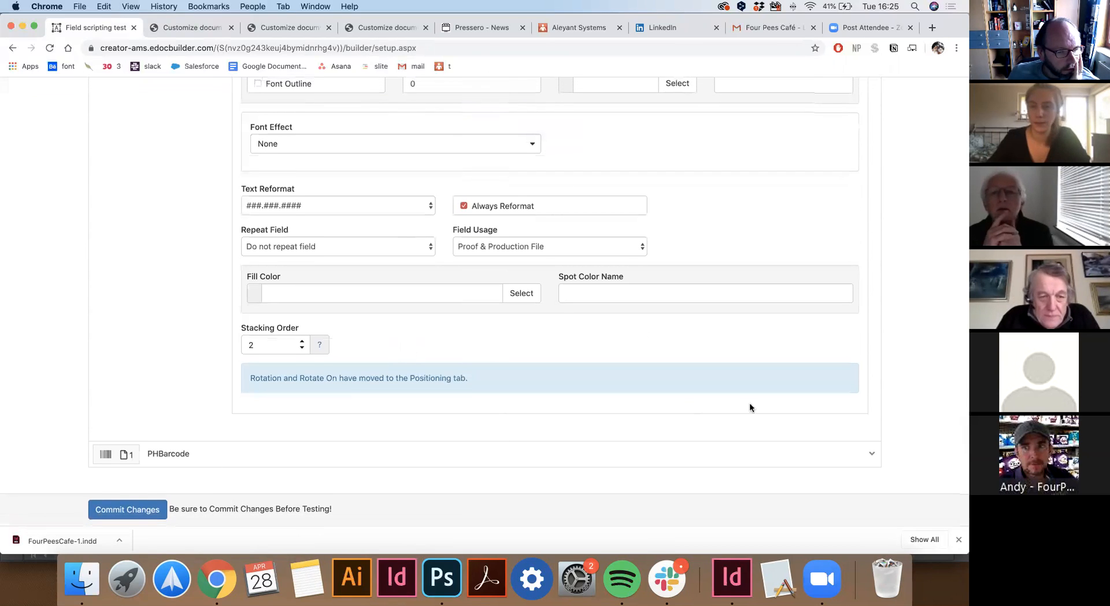
left_click(872, 453)
scroll(903, 402, "down", 5)
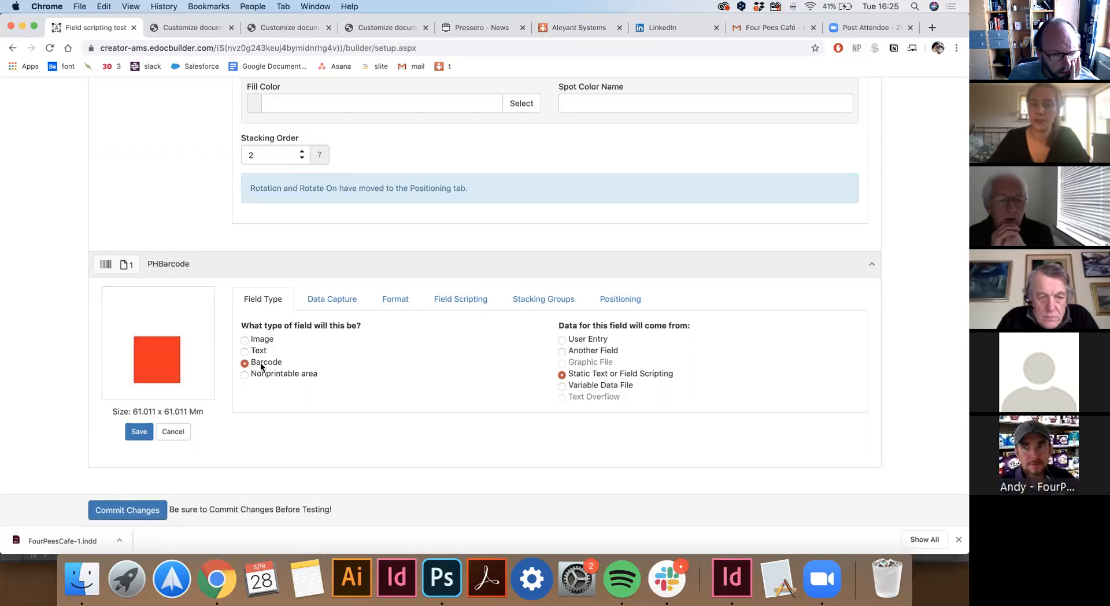
left_click(446, 303)
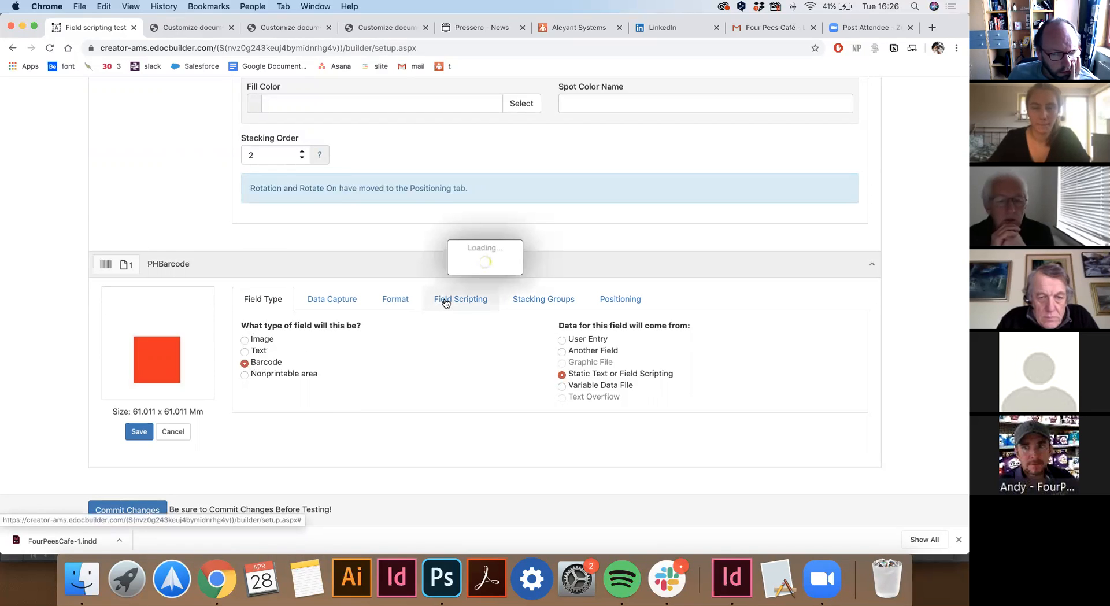
scroll(443, 382, "down", 3)
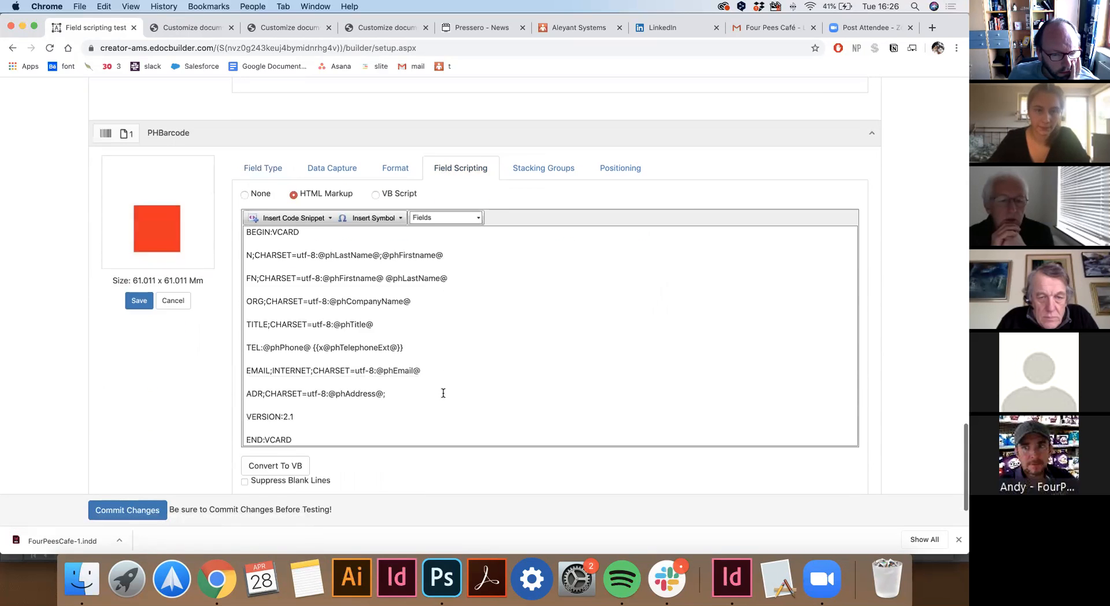
scroll(442, 393, "down", 2)
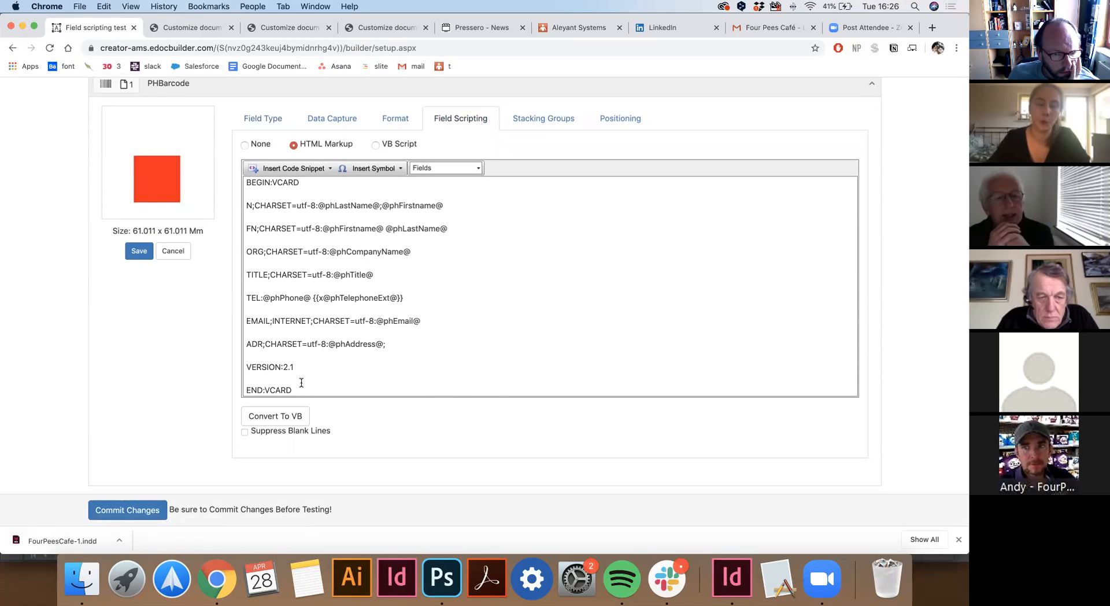
left_click_drag(313, 386, 245, 296)
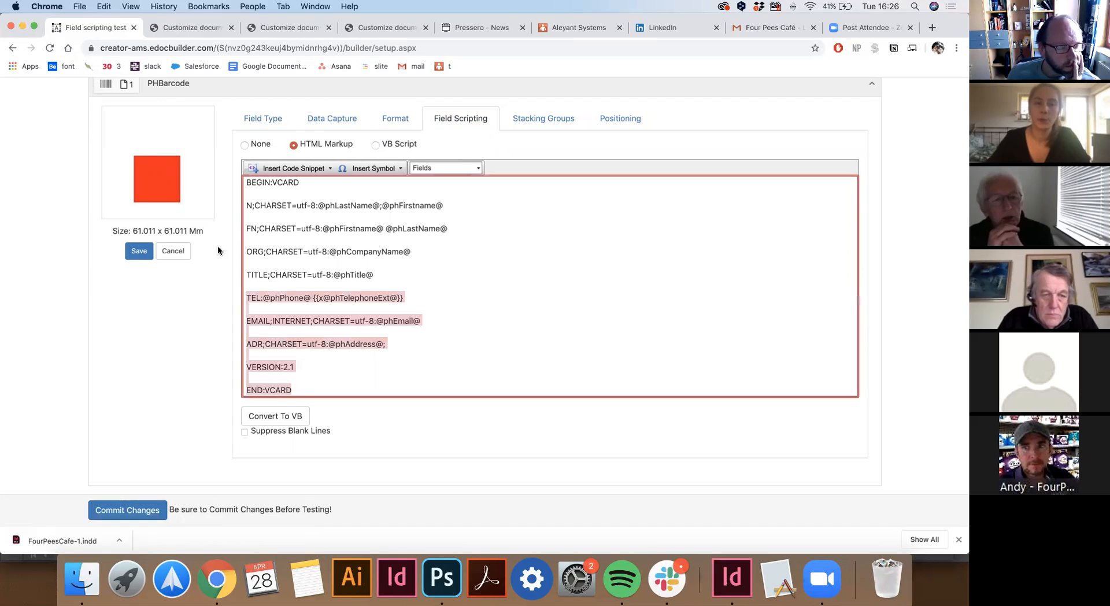
left_click_drag(218, 247, 199, 180)
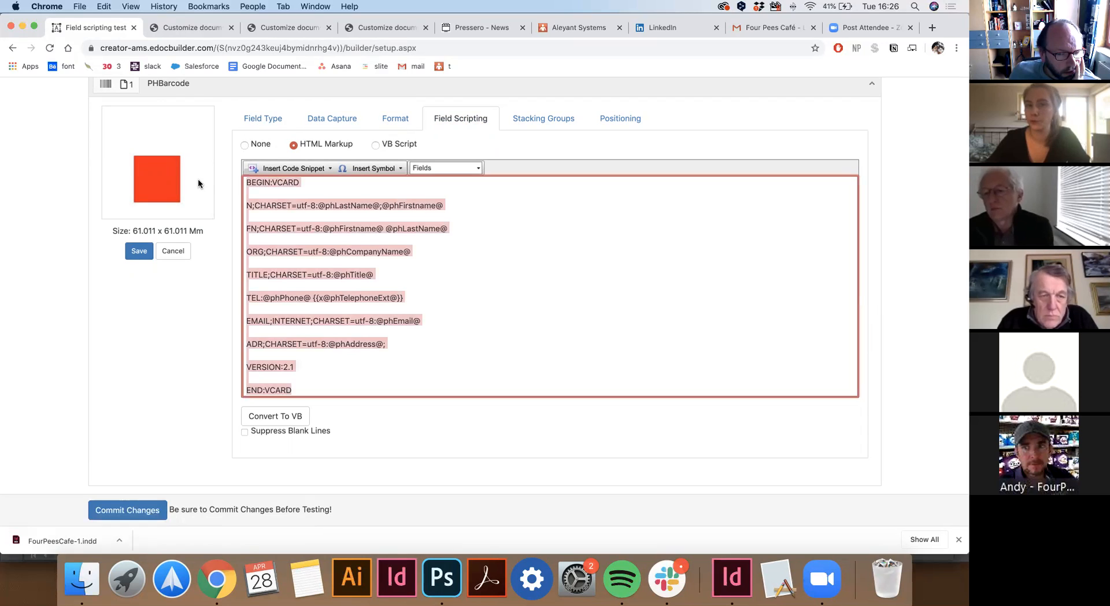
left_click(344, 368)
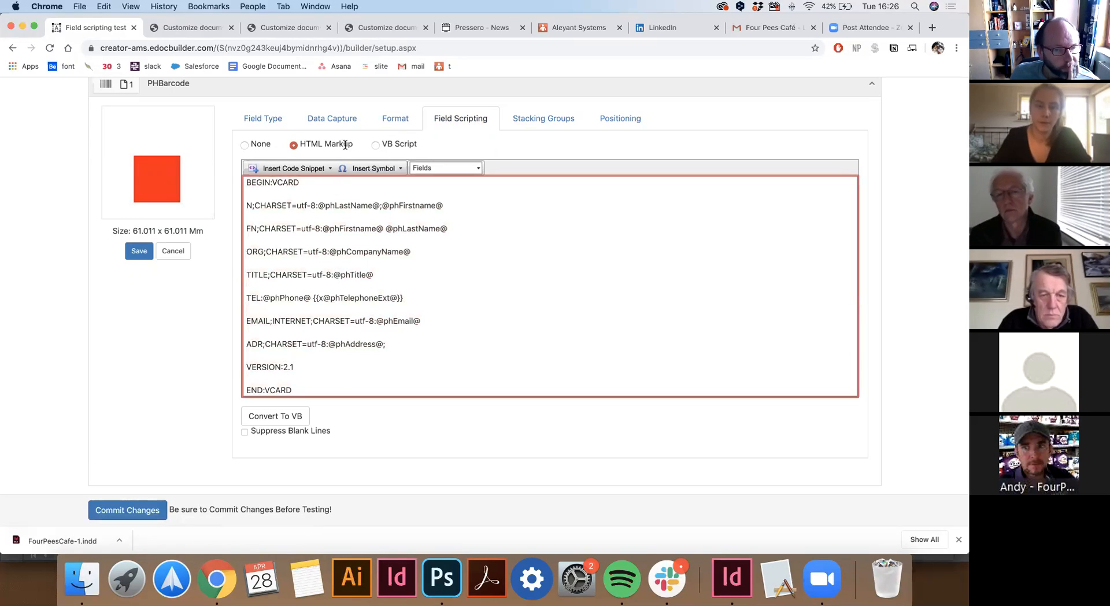
scroll(429, 230, "up", 1)
left_click_drag(432, 223, 391, 225)
scroll(412, 210, "up", 3)
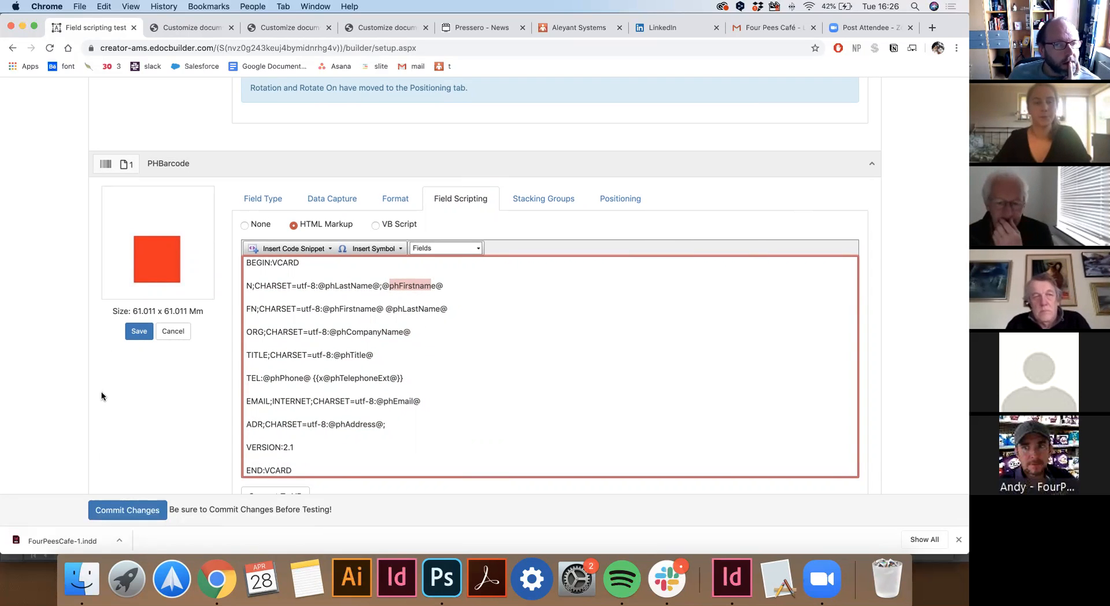
scroll(417, 436, "down", 3)
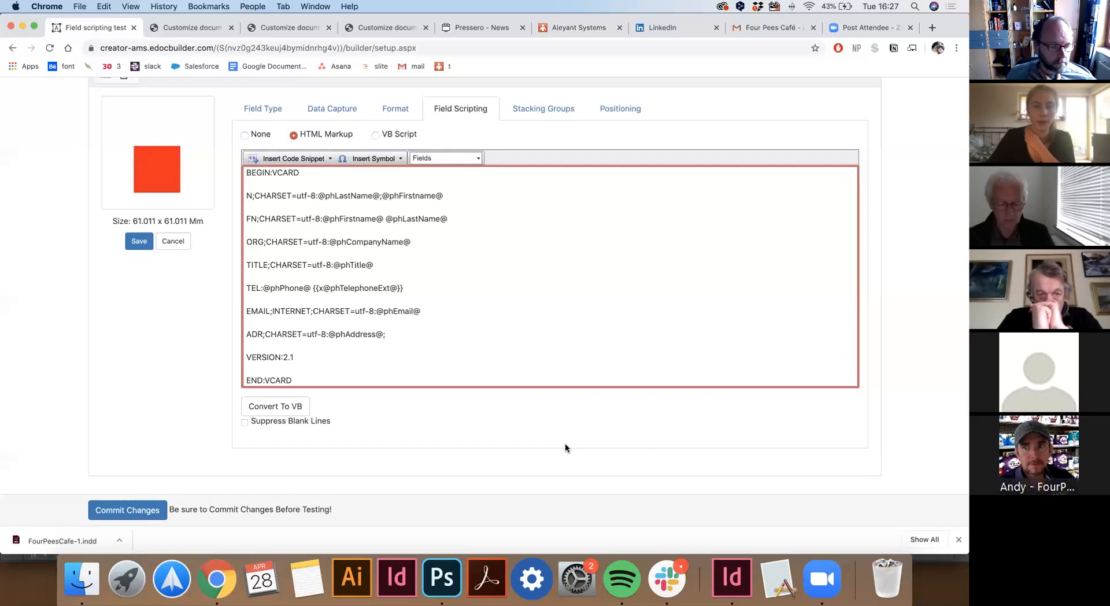
scroll(564, 443, "up", 20)
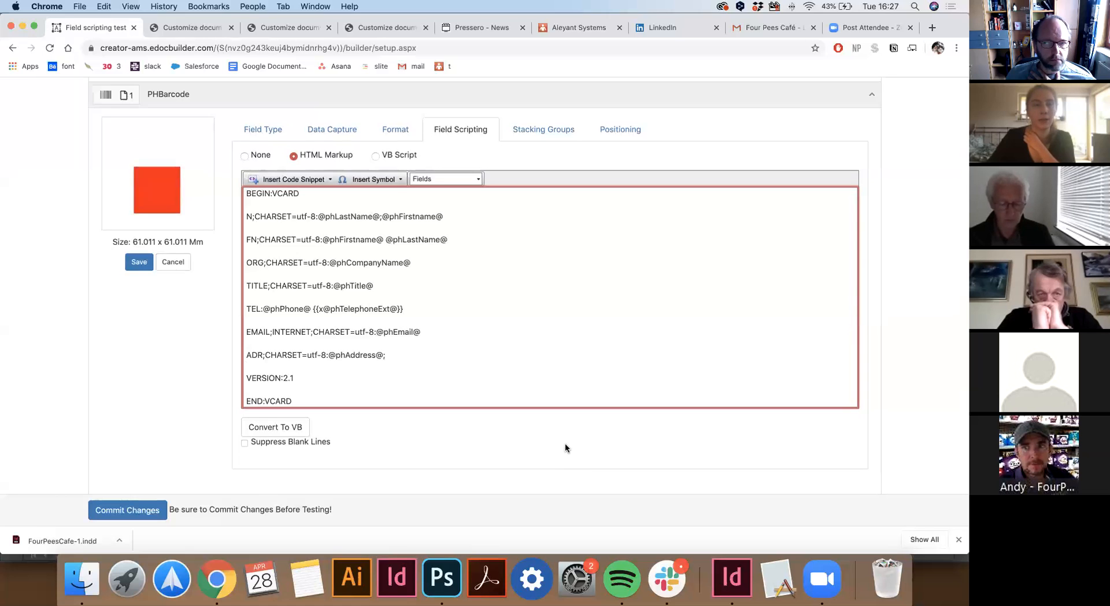
Open the Paard template in the editor from the templates list.
left_click(33, 123)
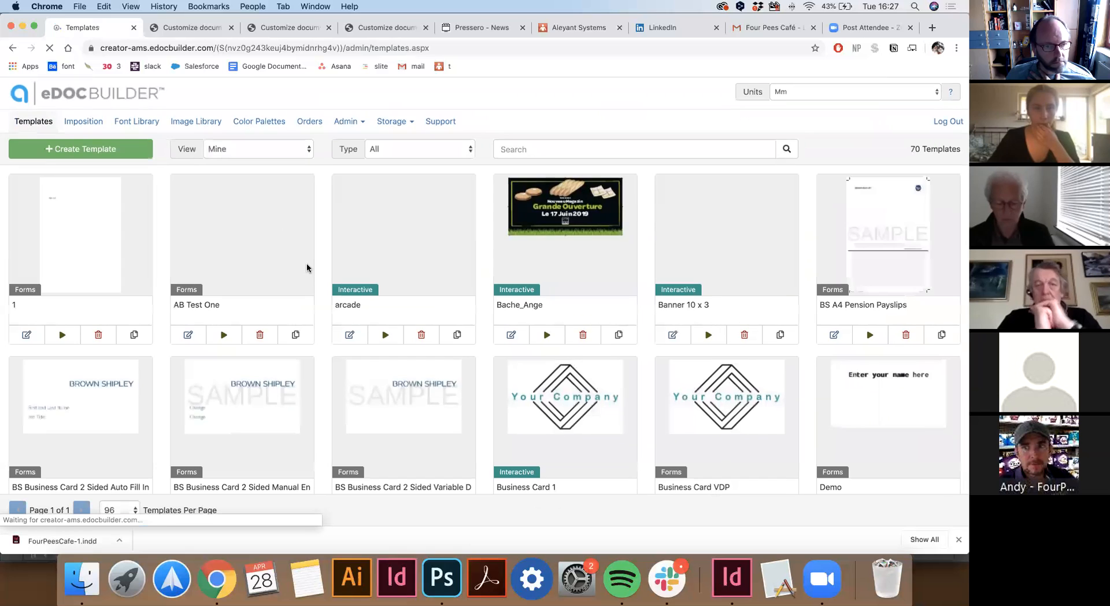
scroll(326, 276, "down", 12)
scroll(325, 276, "down", 4)
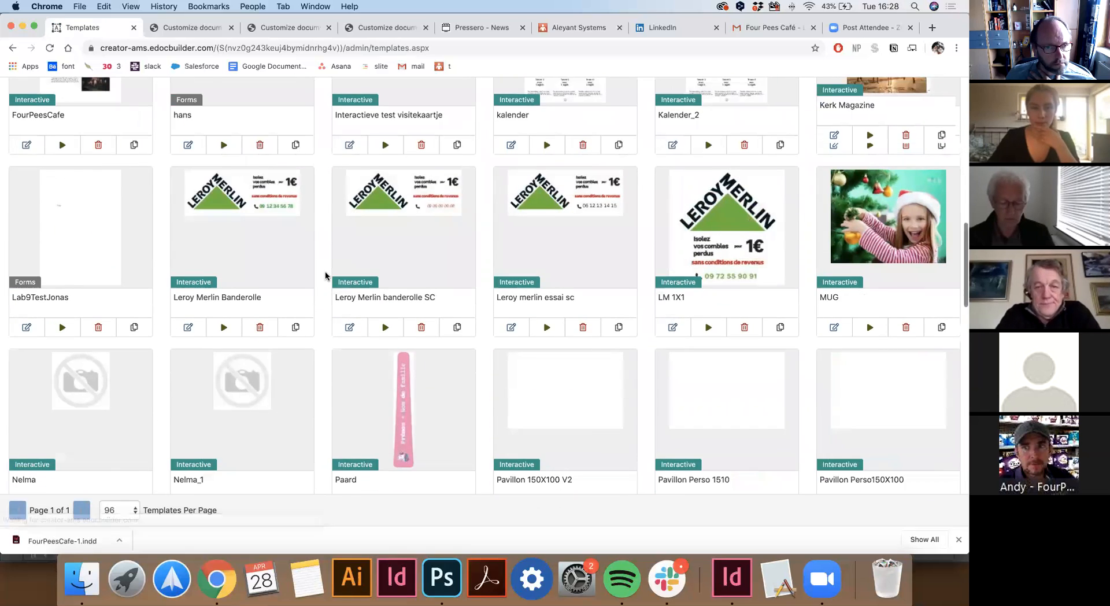
left_click(377, 399)
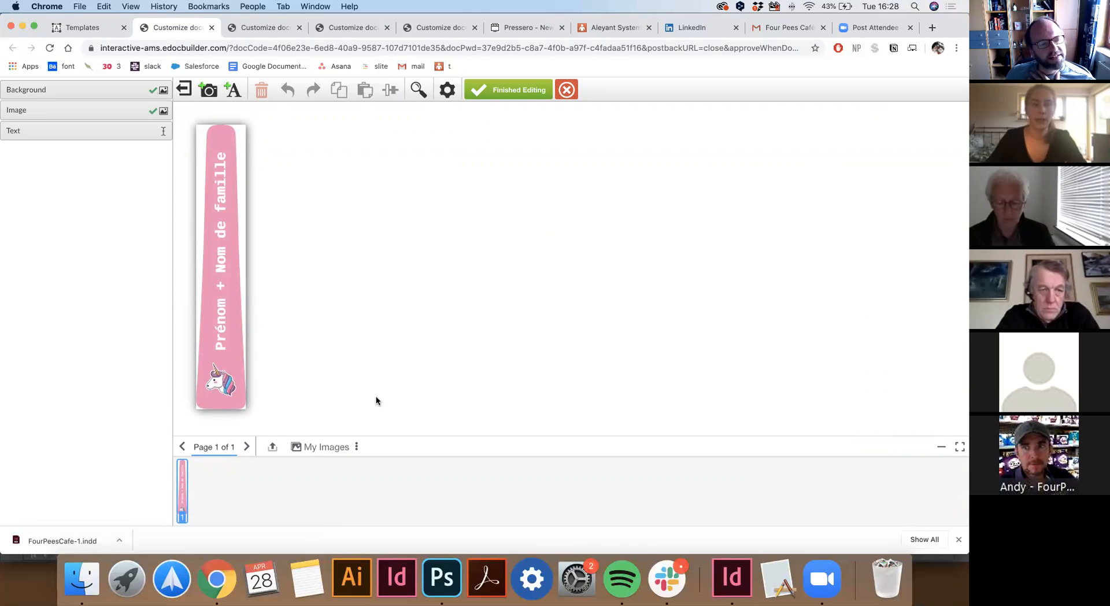
Replace the 'Prénom + Nom de famille' placeholder with a person's full name.
left_click(224, 166)
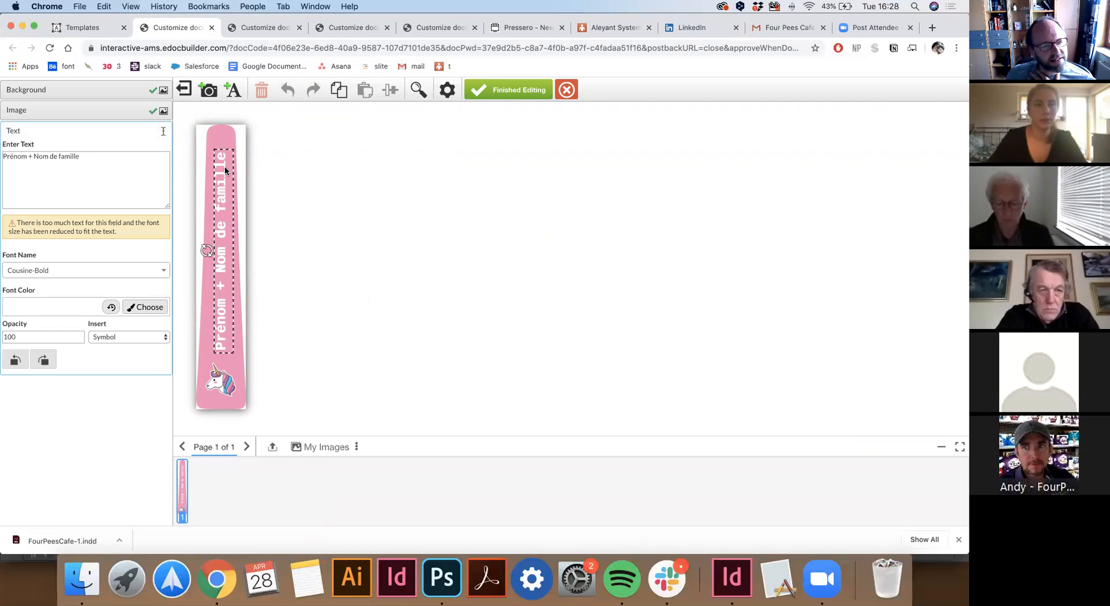
triple_click(111, 154)
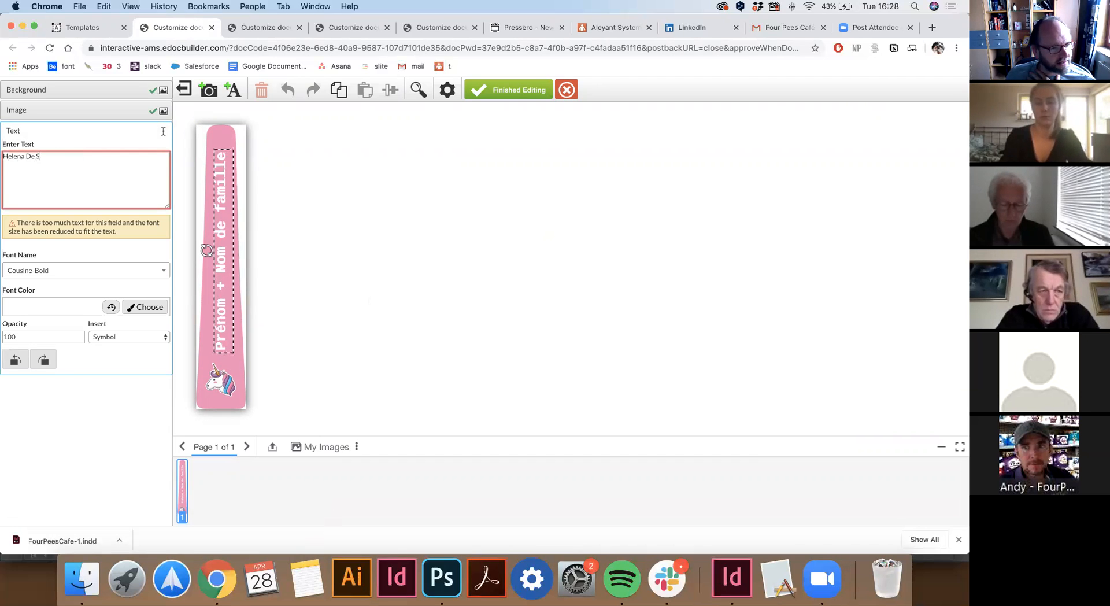
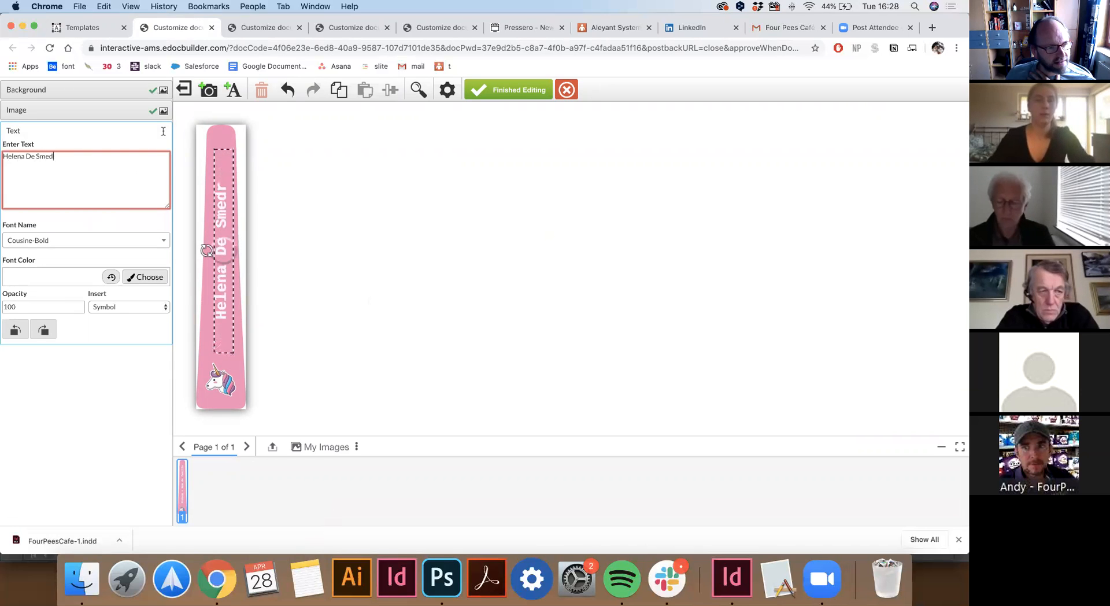
Switch the name label's background to green.
left_click(216, 131)
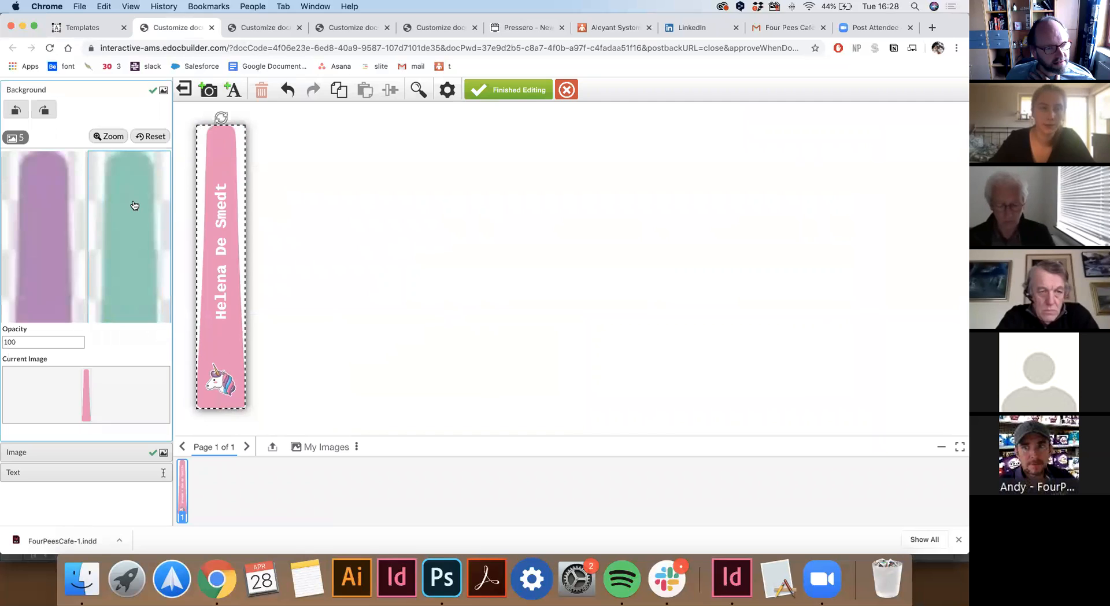
scroll(135, 206, "down", 2)
left_click(135, 205)
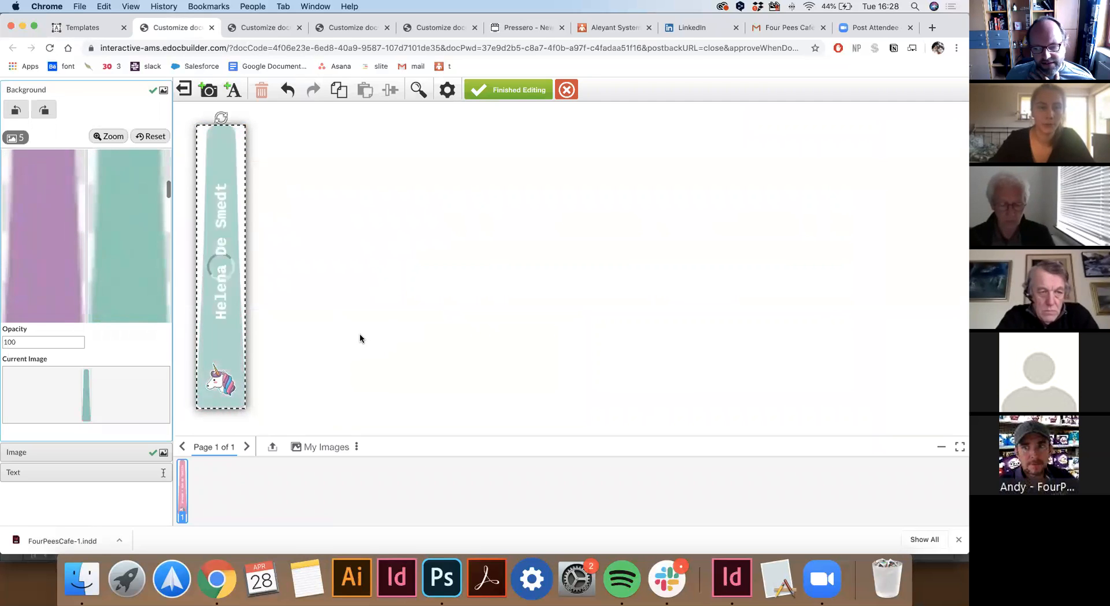
left_click(277, 382)
Swap the unicorn sticker for the flamingo and generate the final proof.
left_click(234, 390)
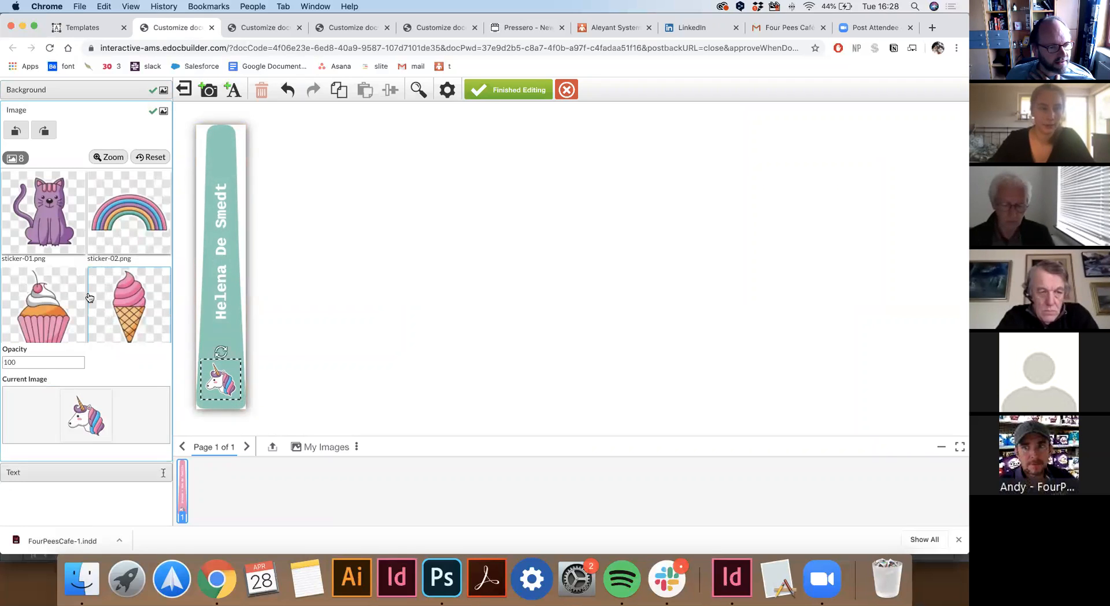
scroll(79, 274, "down", 3)
scroll(69, 277, "down", 2)
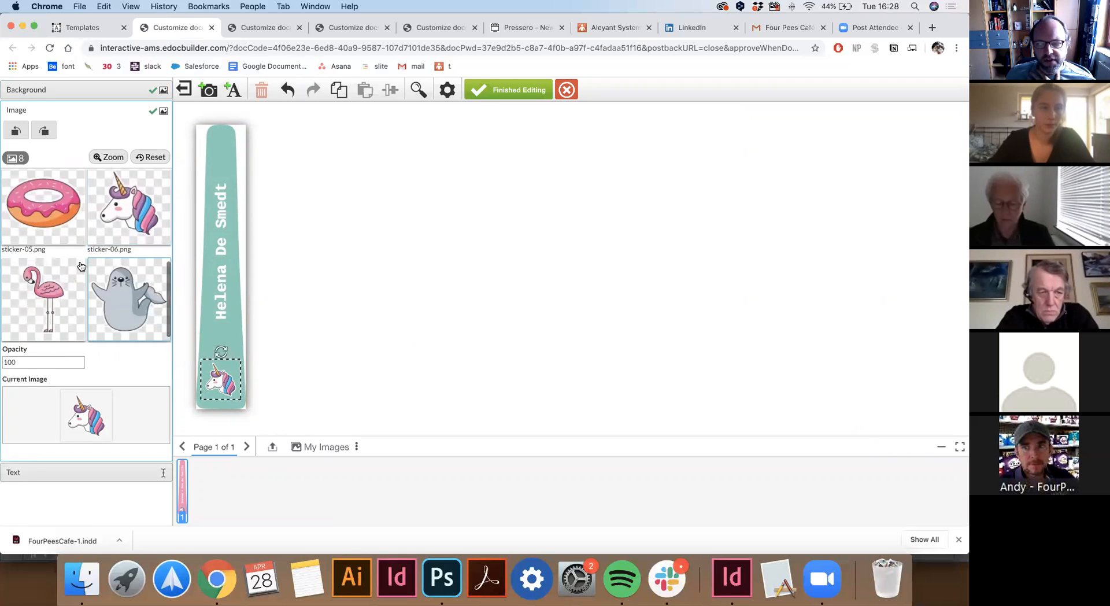
left_click(332, 292)
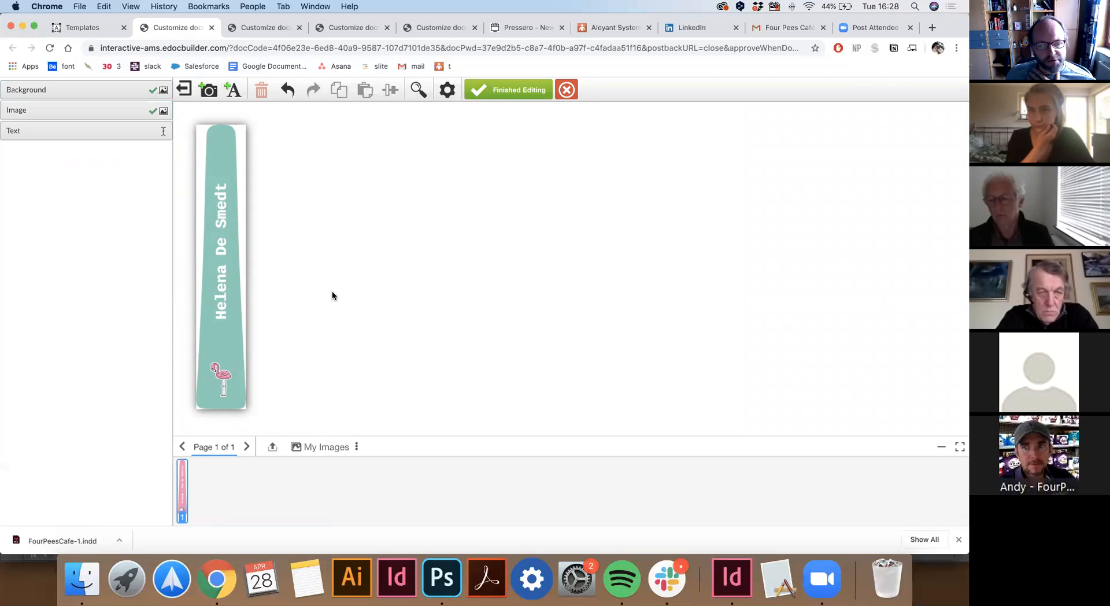
left_click(489, 91)
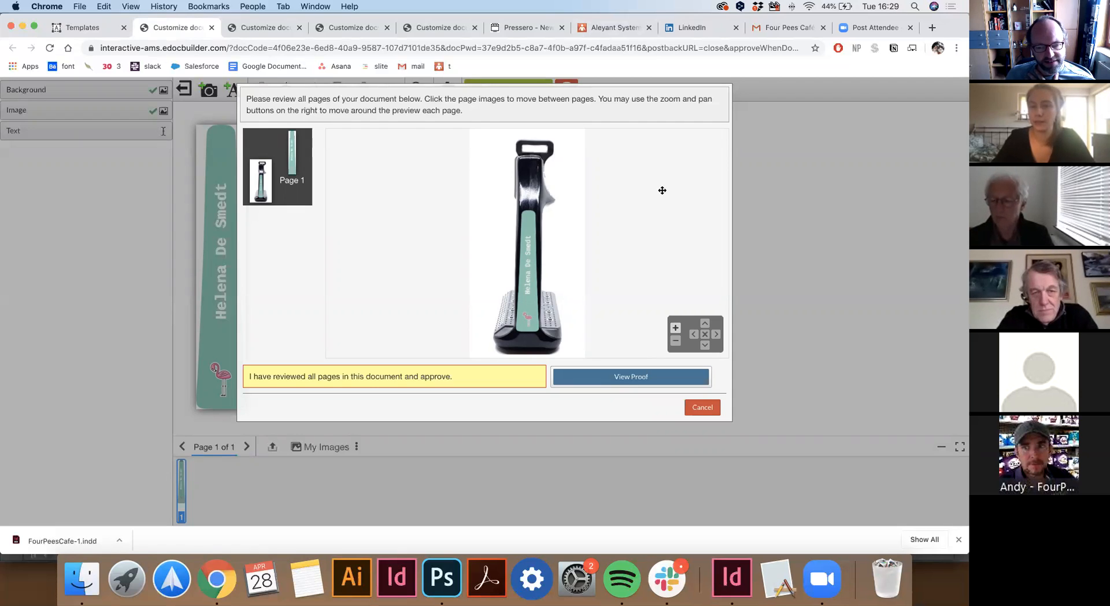
Cancel the proof and open Underwear_Template by aleyant v2 for testing.
left_click(718, 409)
left_click(101, 27)
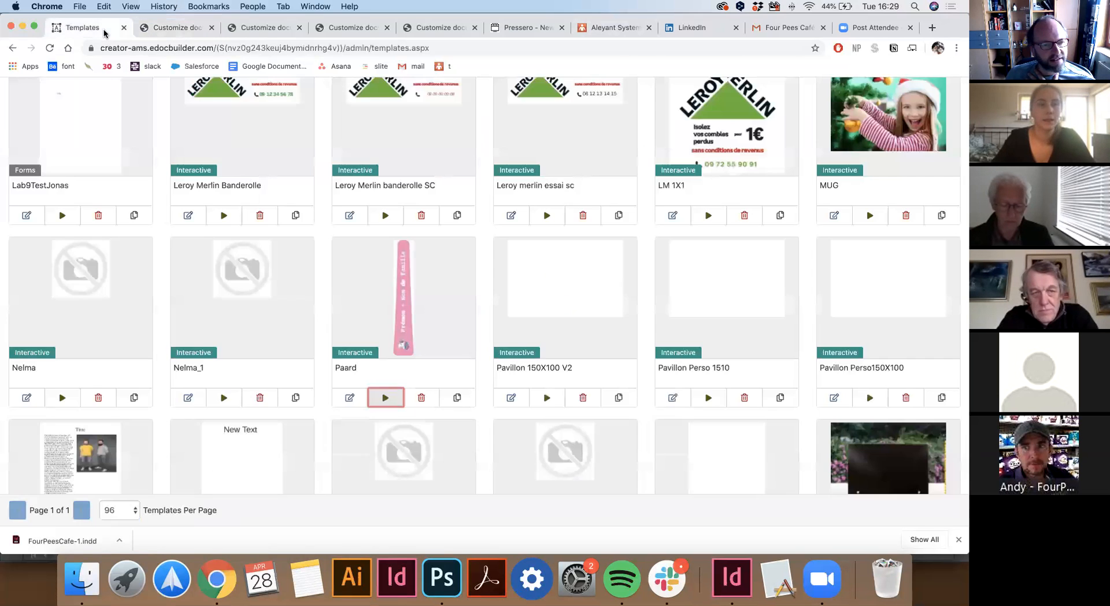
scroll(804, 357, "down", 10)
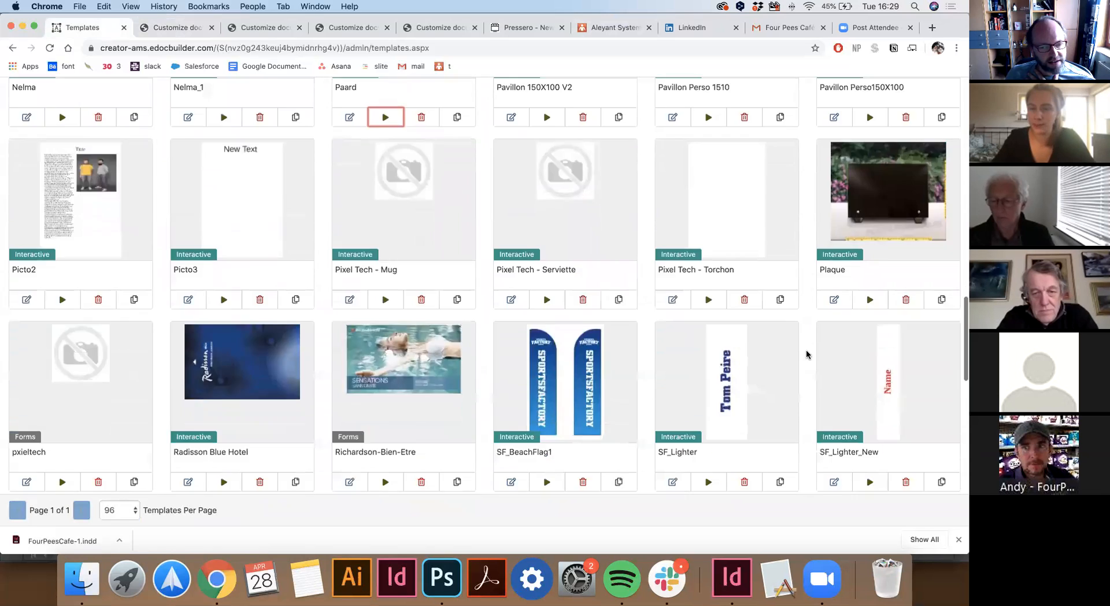
scroll(806, 354, "down", 10)
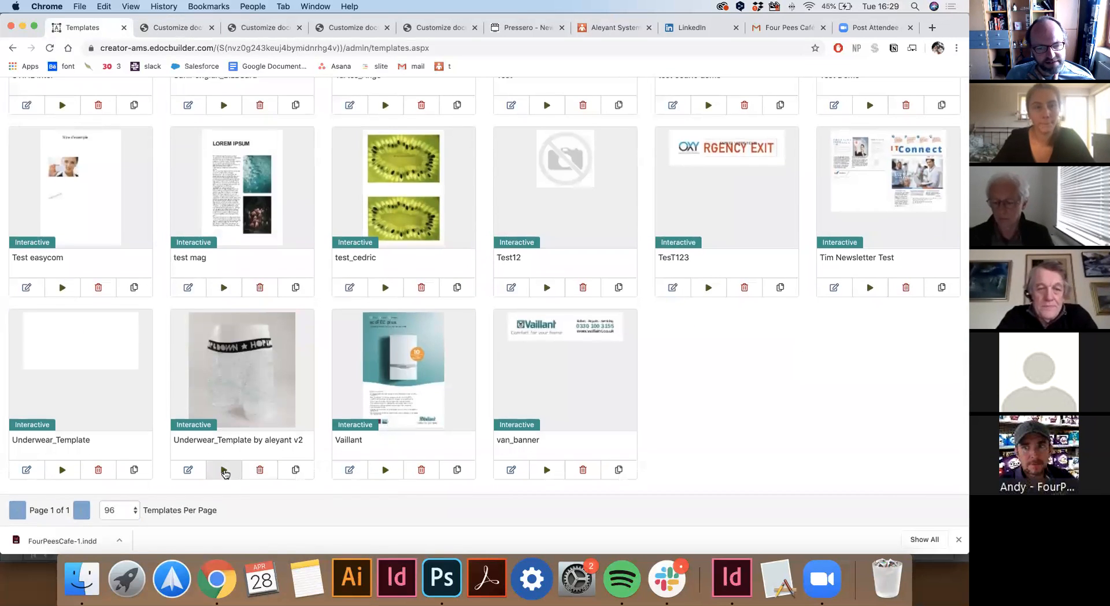
left_click(224, 468)
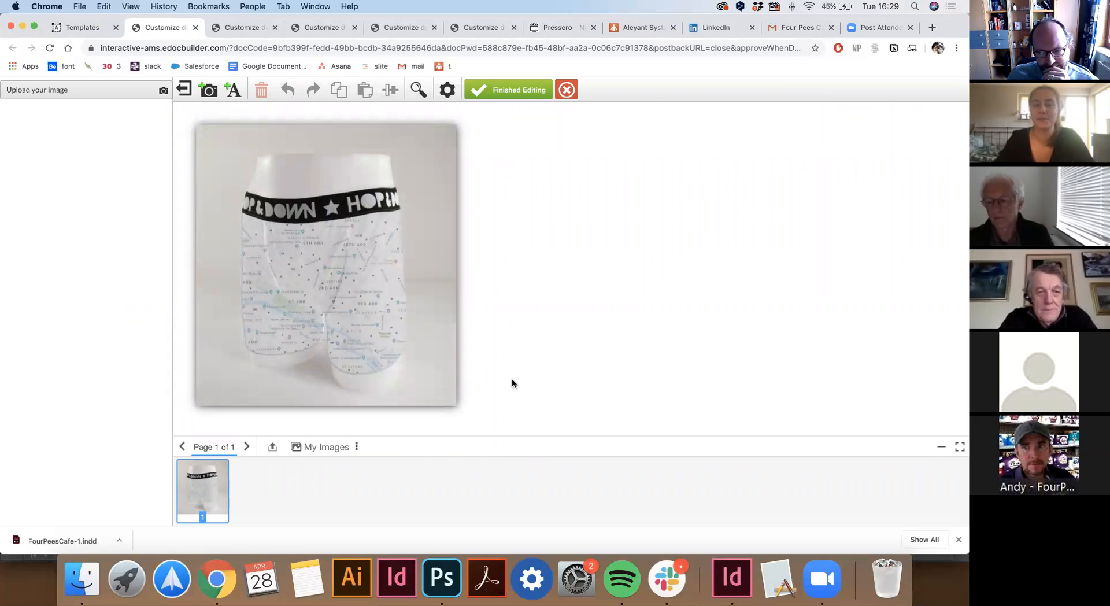
left_click(412, 192)
Replace the boxer-shorts image with the flamingo photo uploaded from the desktop and accept the crop.
left_click(39, 111)
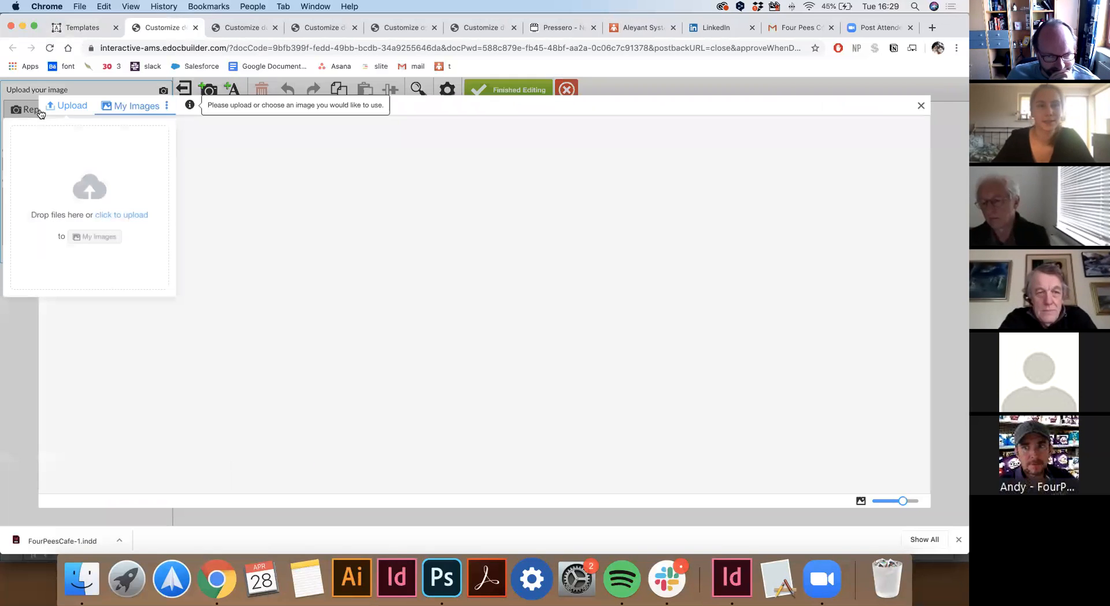
left_click(122, 215)
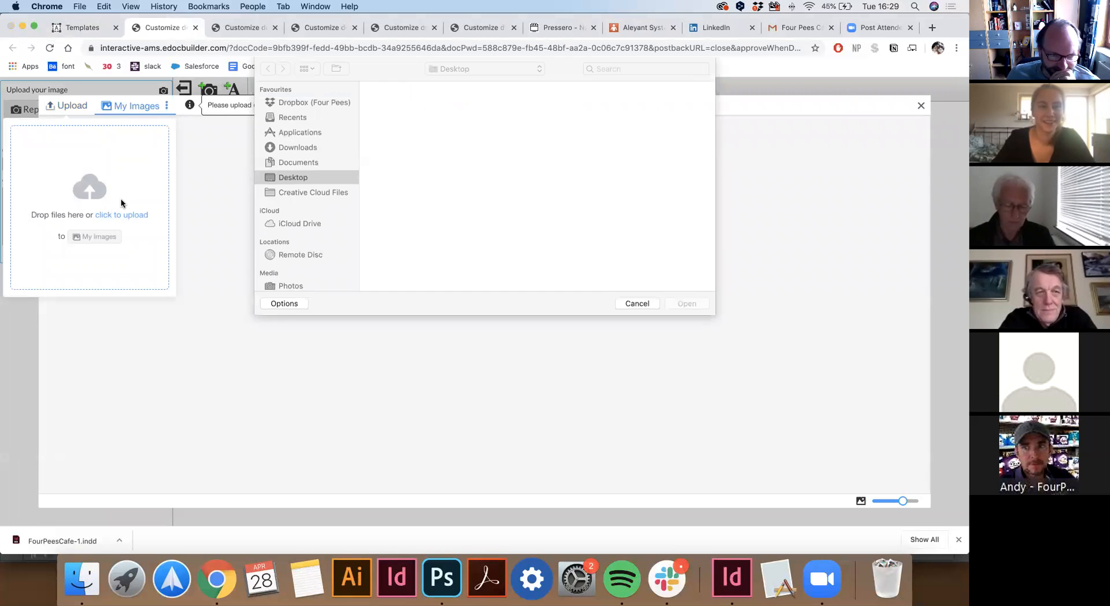
left_click(661, 108)
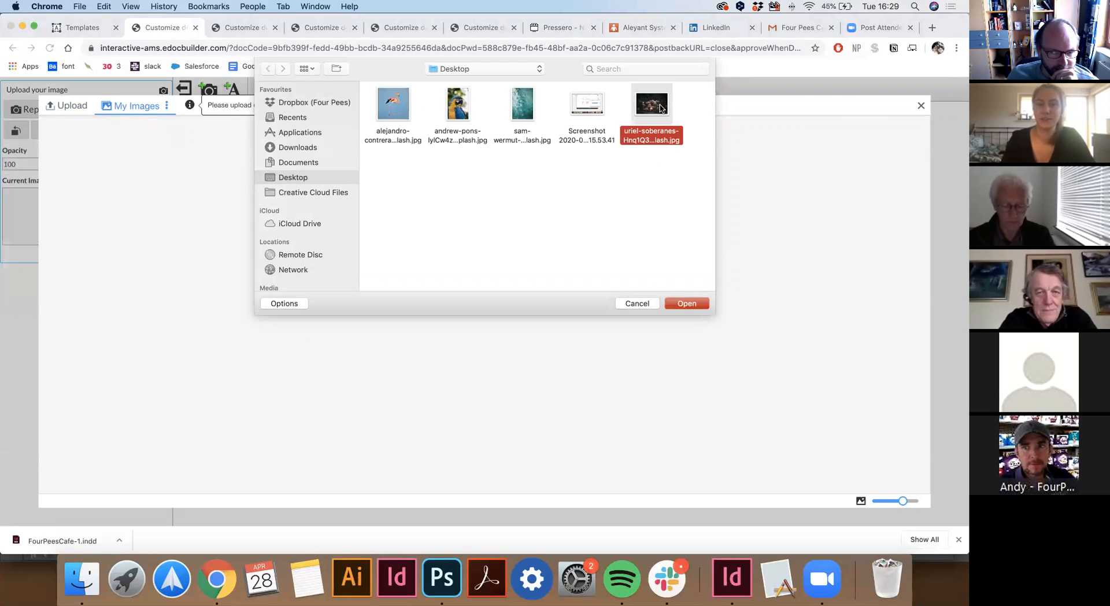
key("space")
key("space")
key("Return")
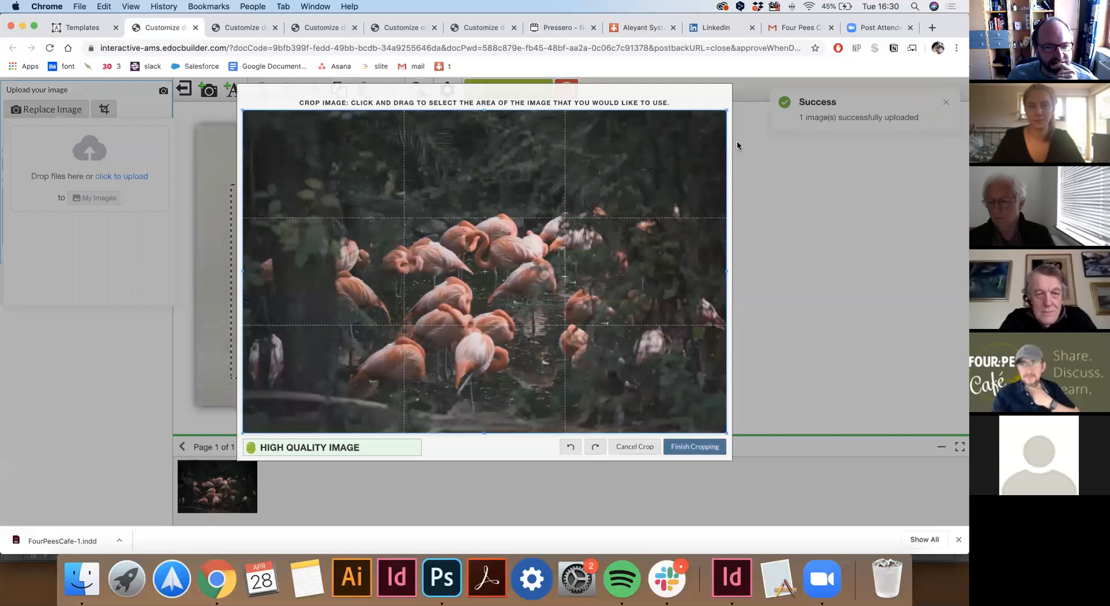
left_click(699, 447)
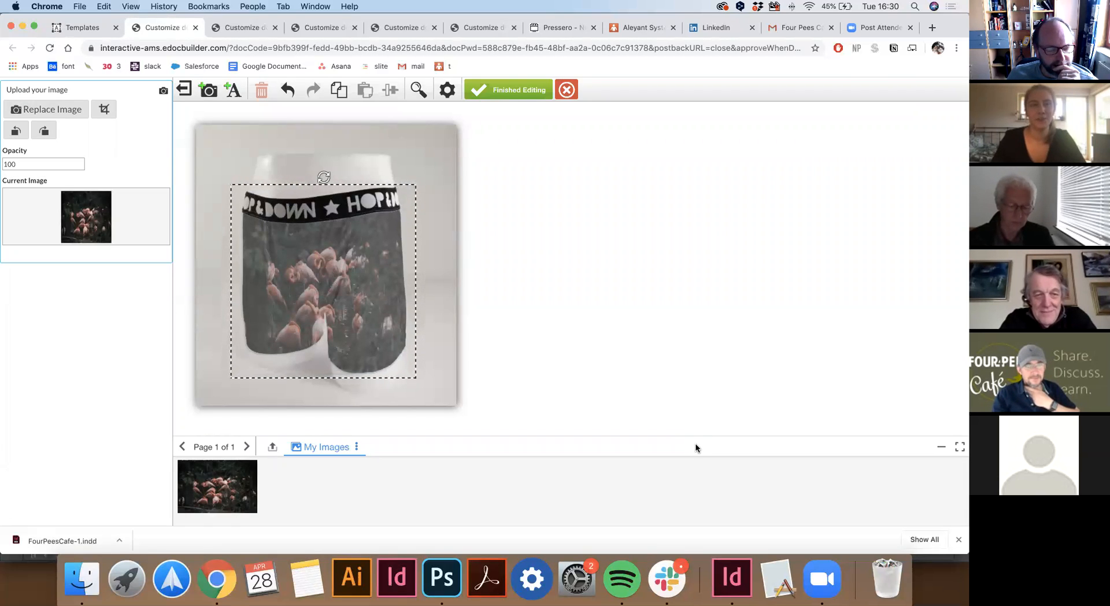
left_click(595, 248)
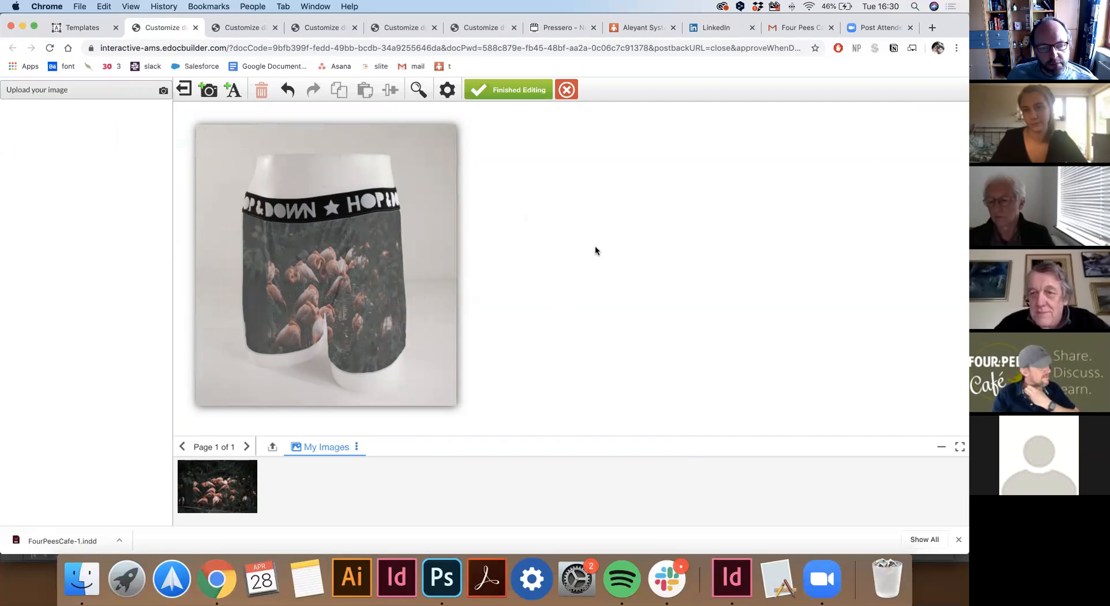
key("super+1")
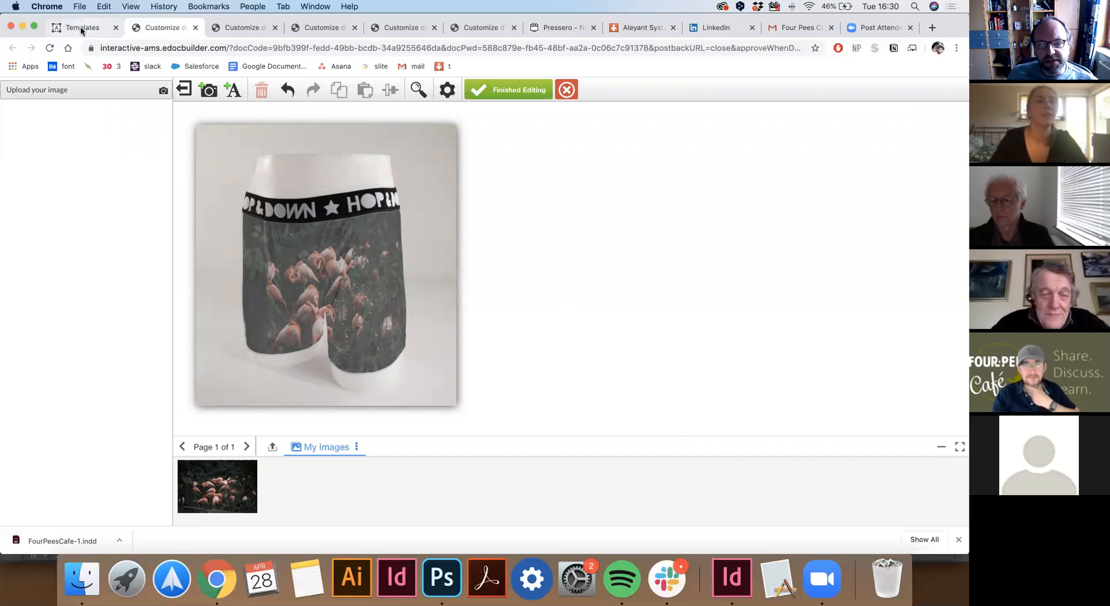
Download aleyant_underwear_mockup_v4.psd from the underwear template's Surface Wrap and open it in Photoshop.
left_click(189, 470)
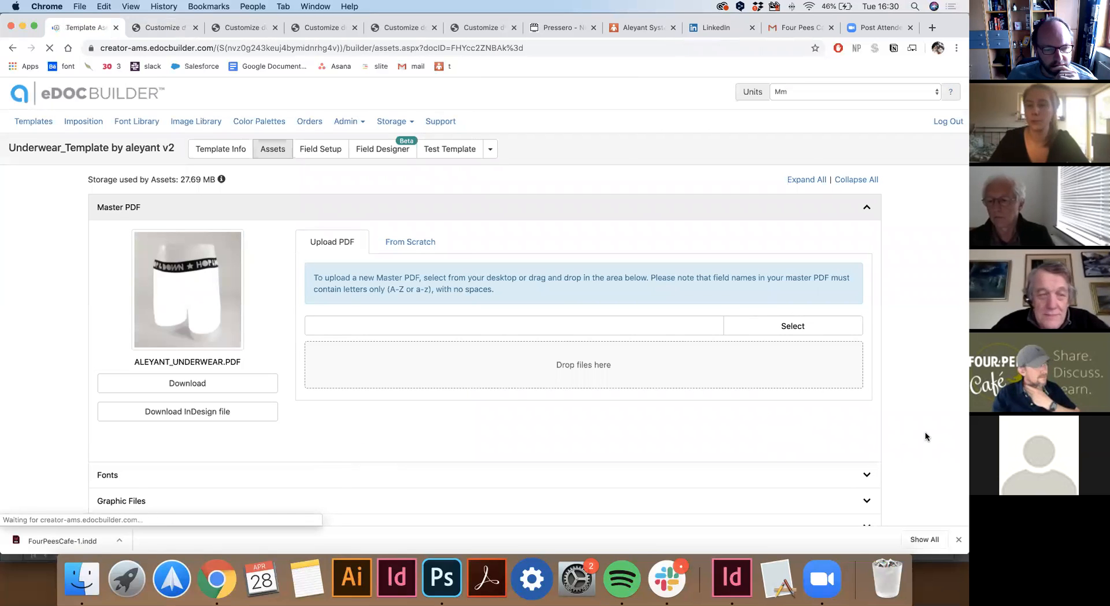
scroll(925, 436, "down", 5)
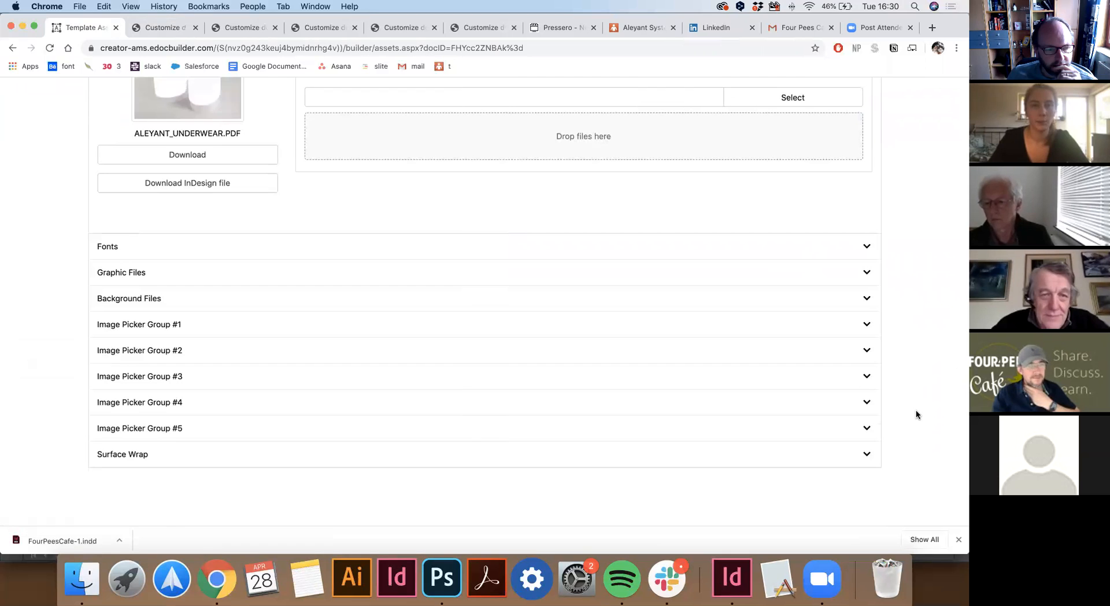
scroll(917, 414, "up", 5)
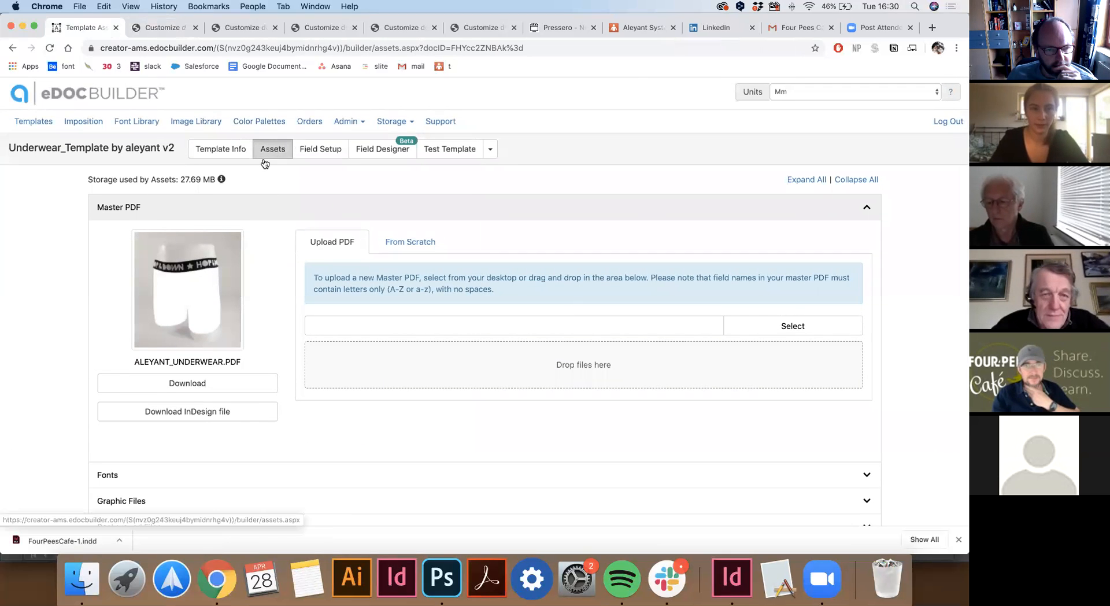
scroll(74, 354, "down", 3)
scroll(73, 355, "down", 1)
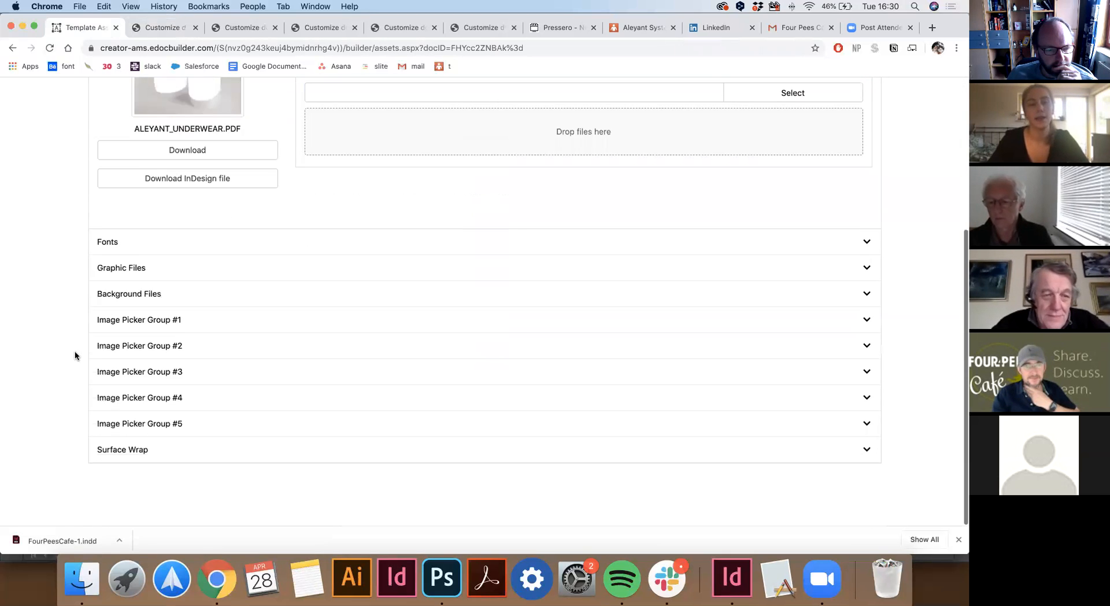
left_click(867, 454)
scroll(924, 446, "down", 5)
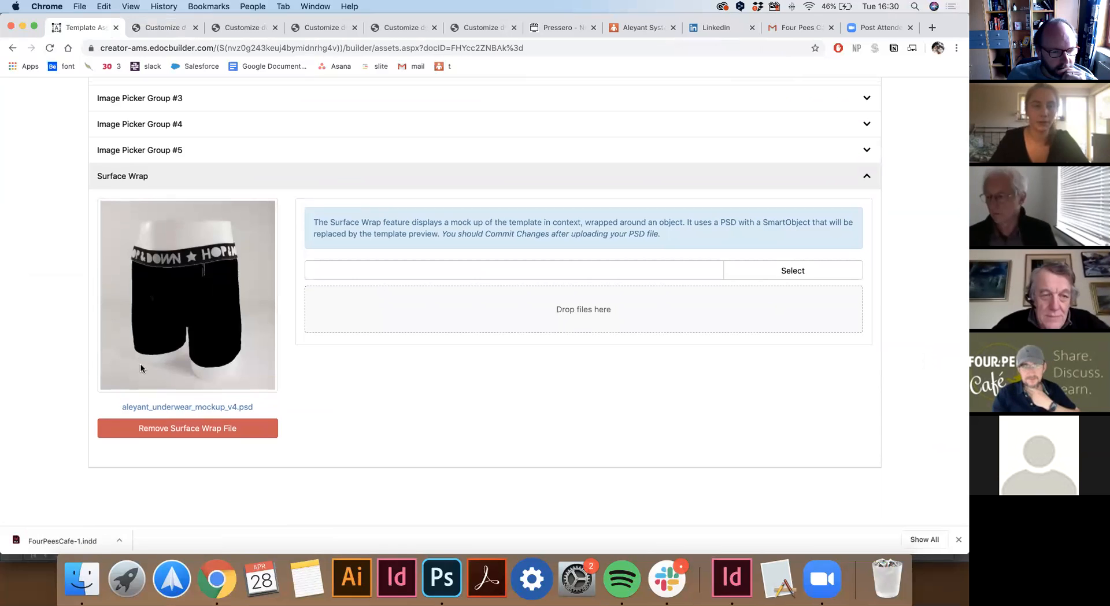
left_click(128, 406)
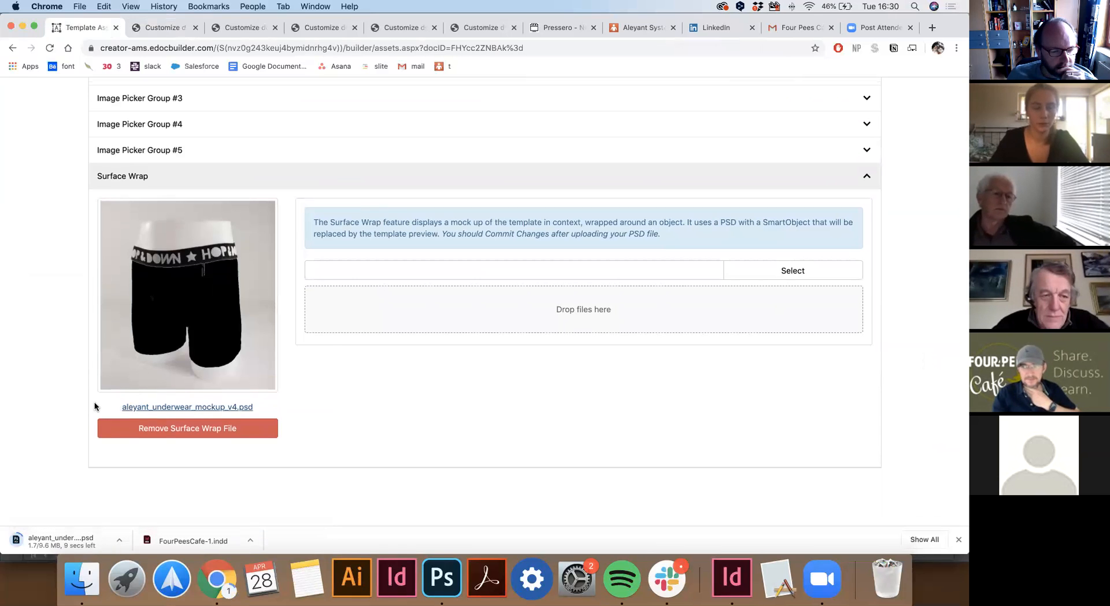
left_click(44, 541)
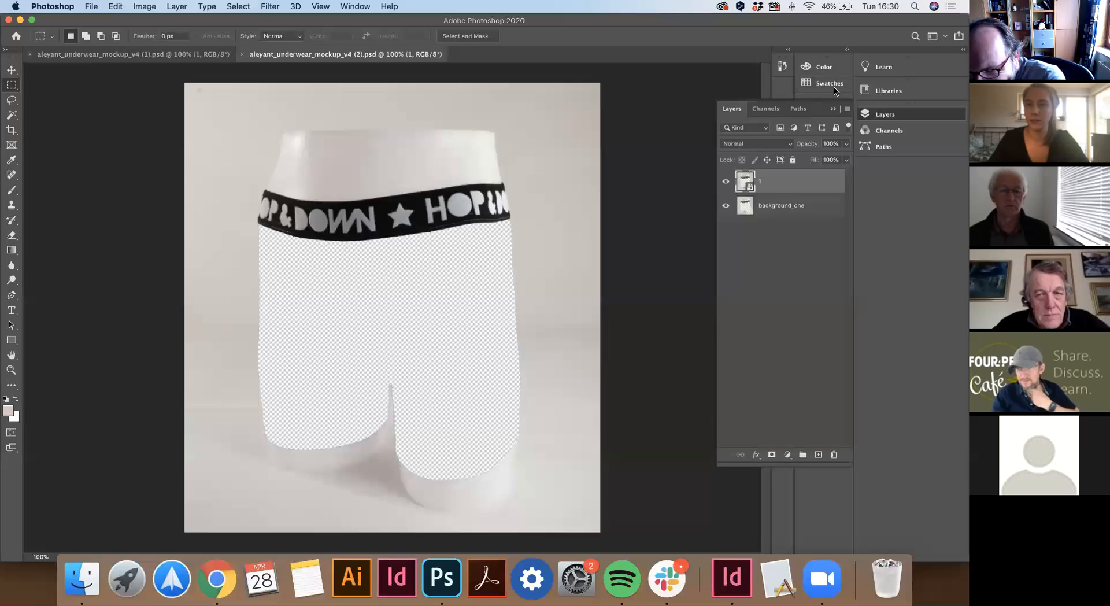
Check the mockup's Layers panel options in Photoshop, then return to the browser.
left_click(845, 111)
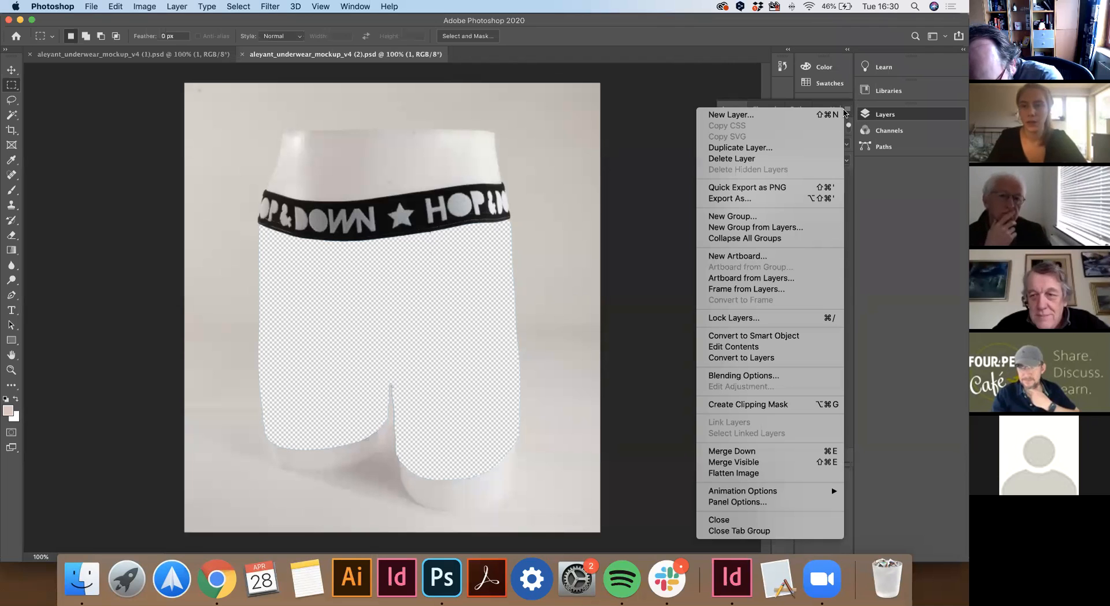
left_click(844, 111)
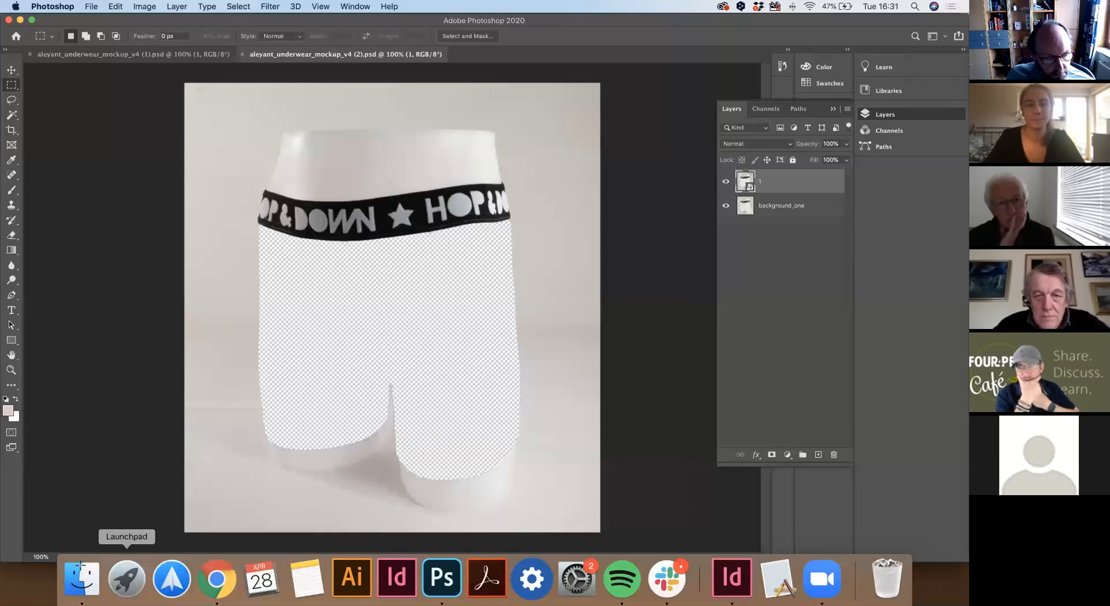
left_click(217, 590)
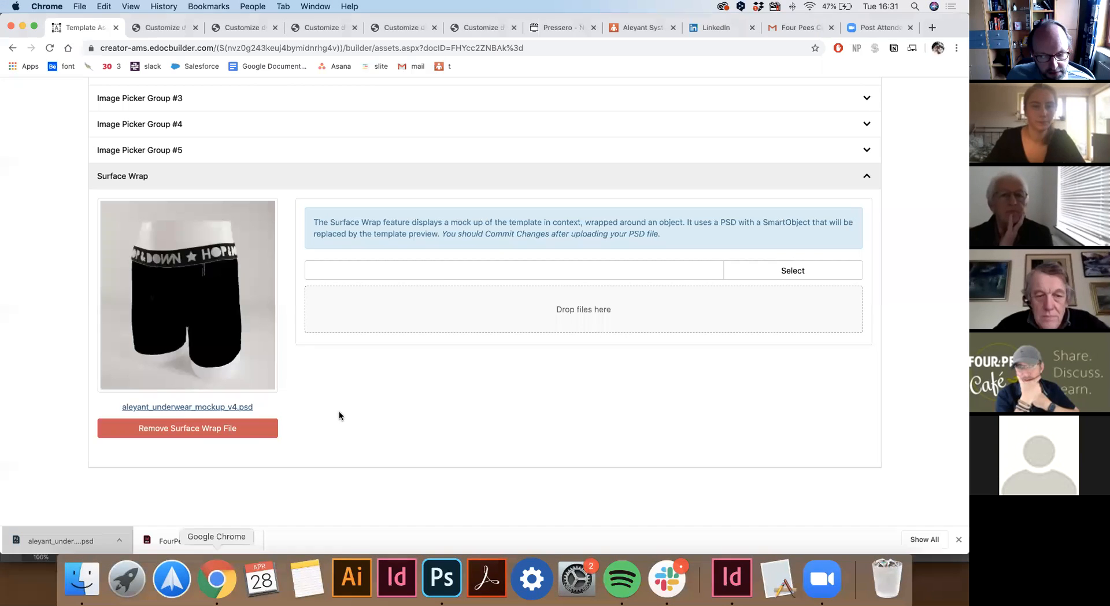
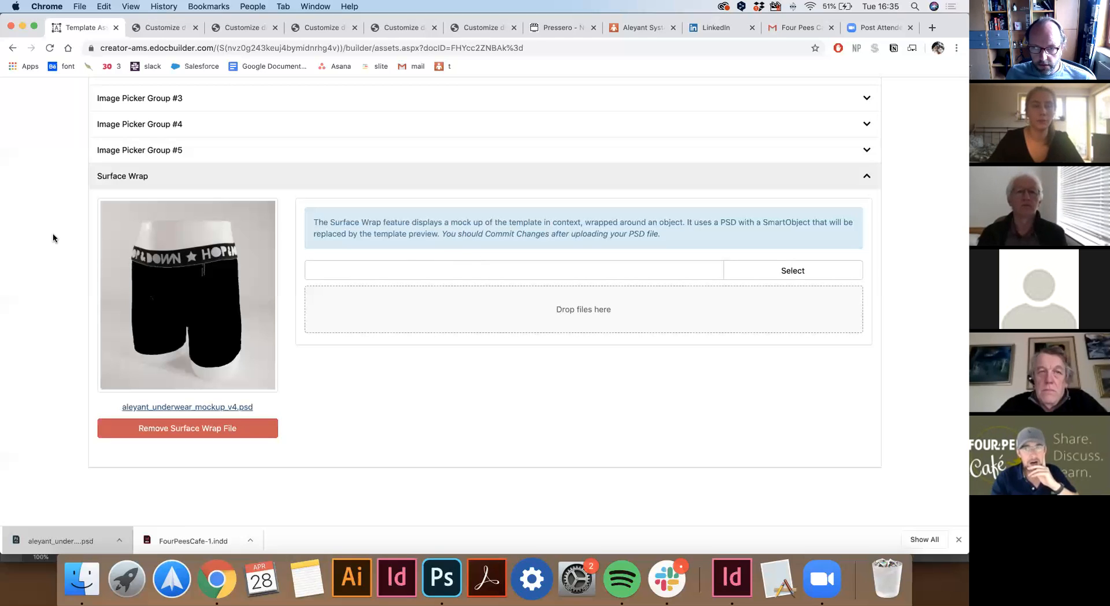
Start a test run of the Paard template from the Templates list.
scroll(54, 233, "up", 10)
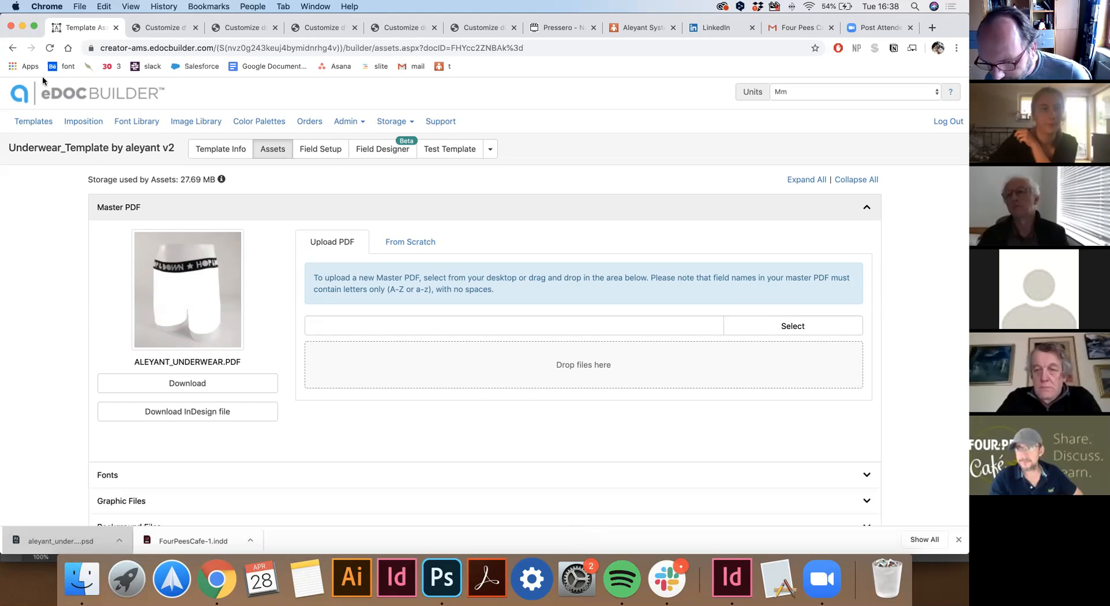
left_click(34, 121)
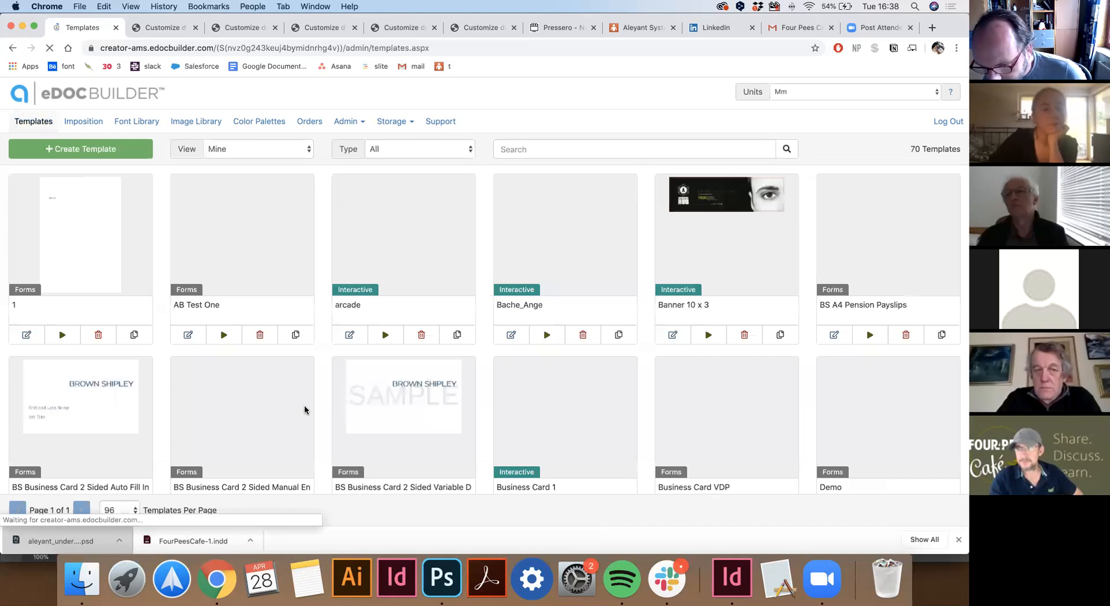
scroll(333, 391, "down", 15)
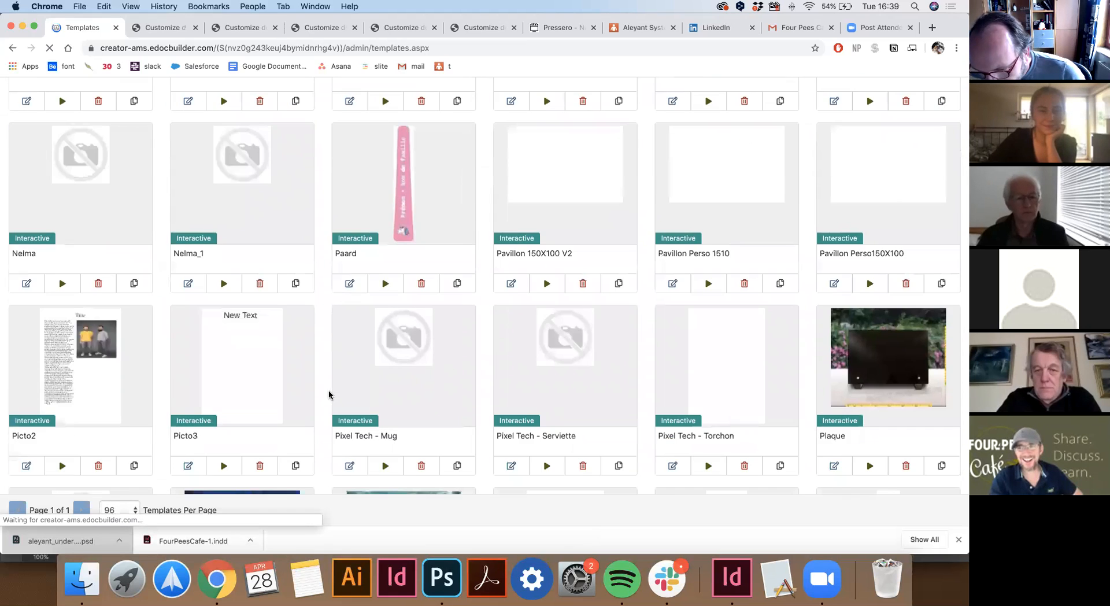
scroll(328, 395, "up", 3)
left_click(384, 418)
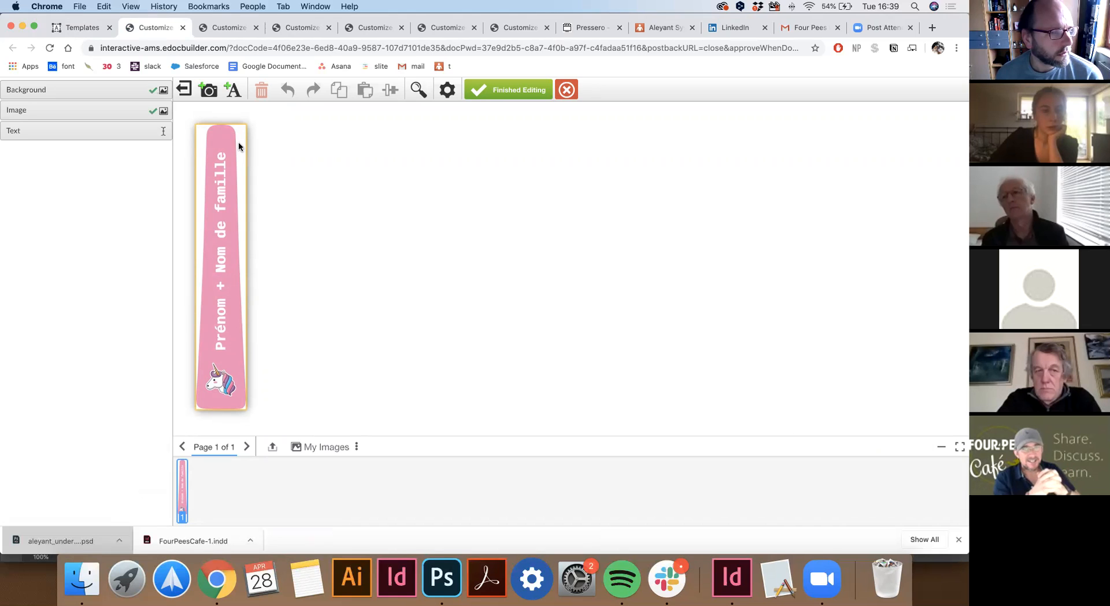
left_click(239, 143)
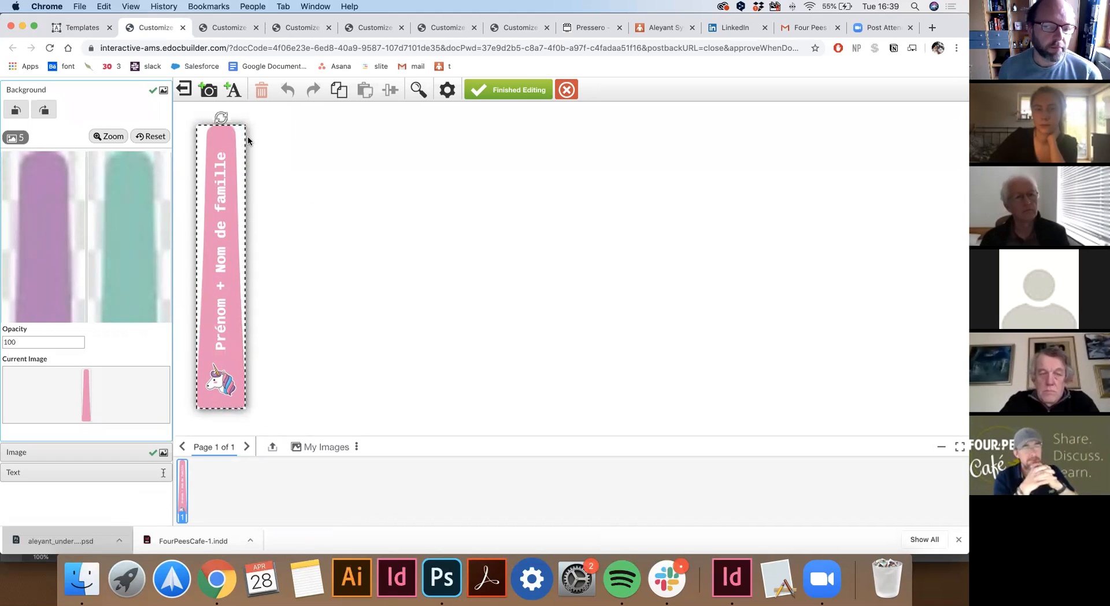
left_click(270, 151)
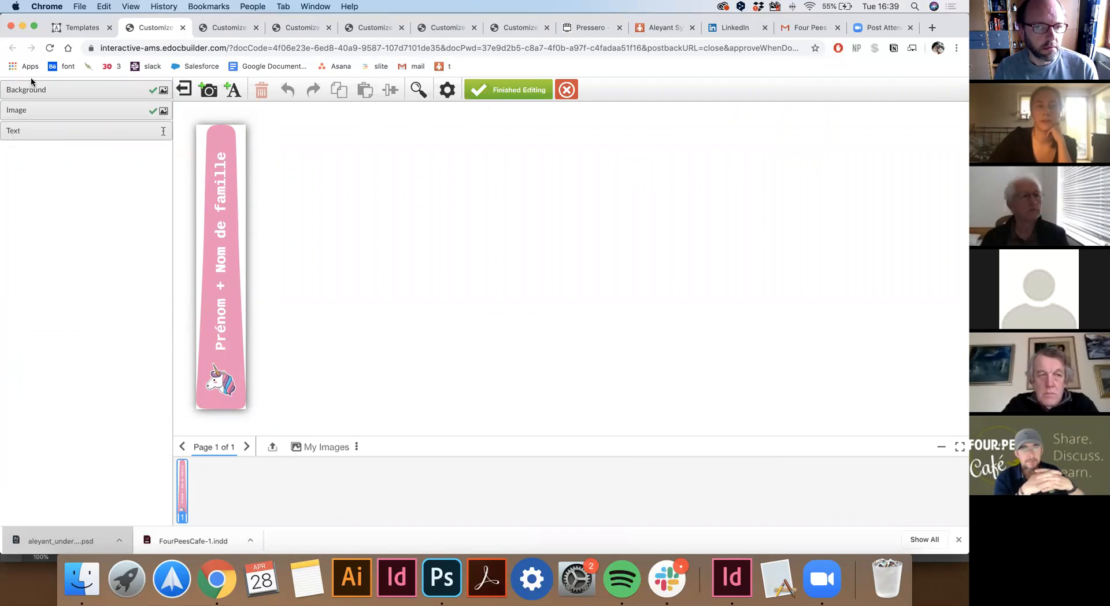
left_click(501, 91)
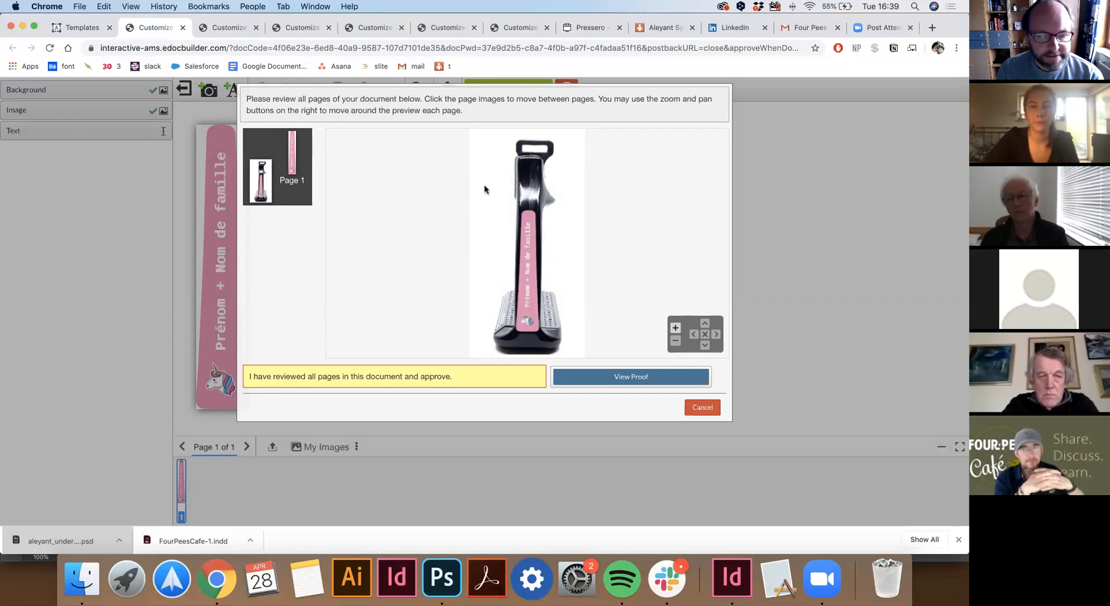
Go back to Templates and open the Paard template's Assets page showing PAARD.PDF.
left_click(83, 29)
left_click(348, 416)
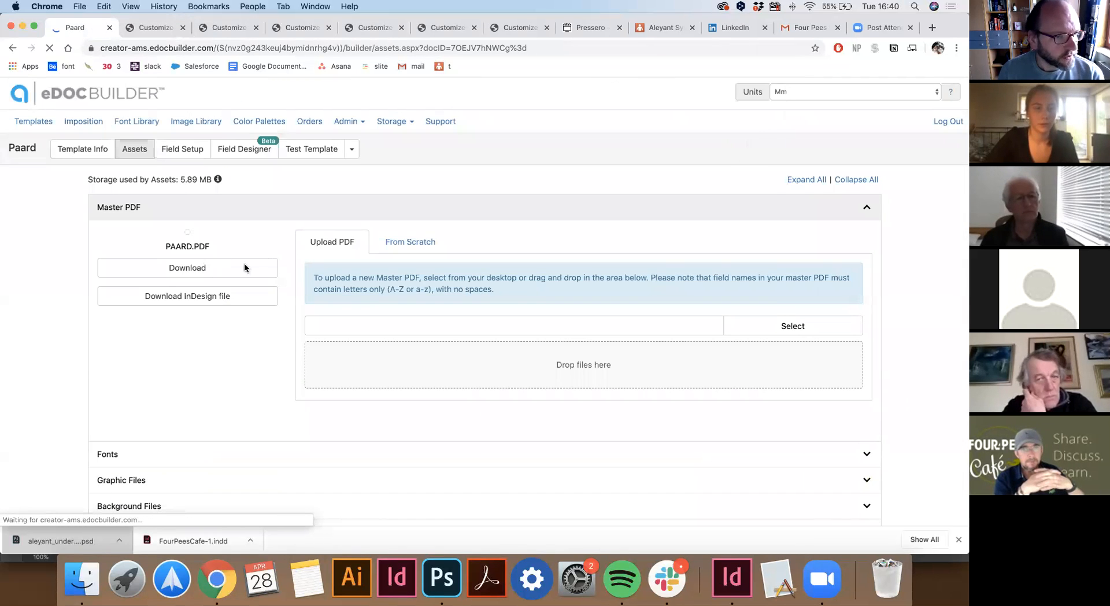
Download Mockup.psd from the Paard Surface Wrap section and open the download.
scroll(159, 268, "down", 5)
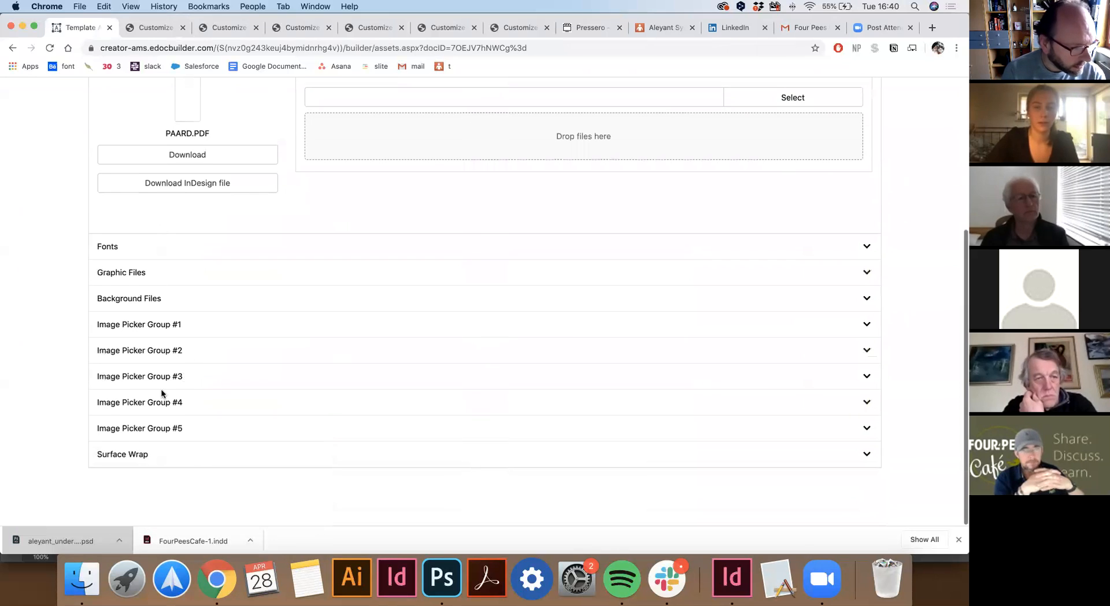
left_click(152, 454)
scroll(157, 434, "down", 7)
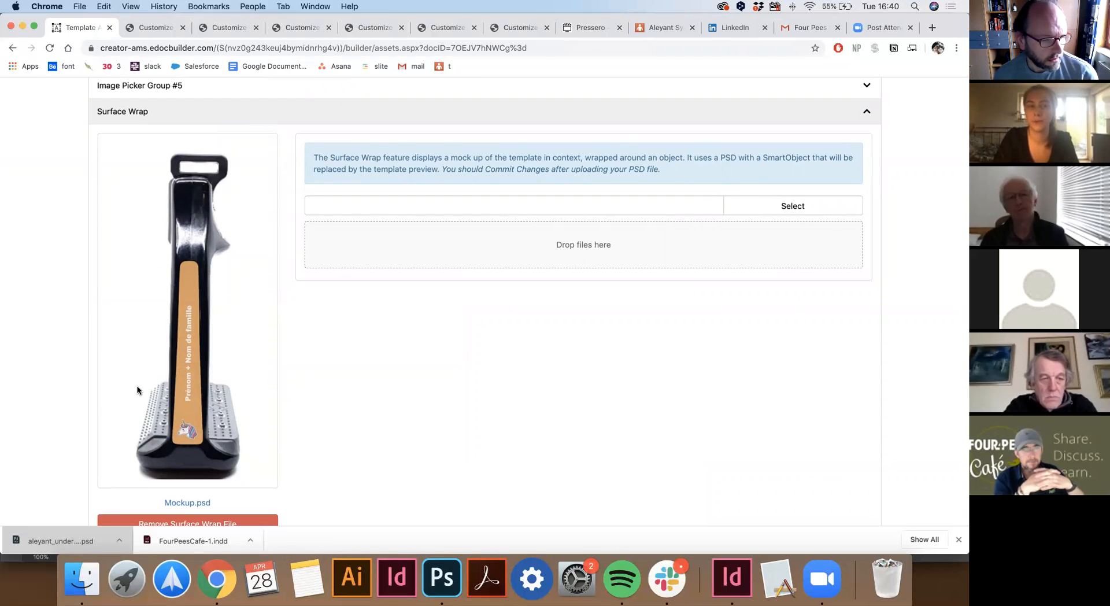
scroll(226, 432, "down", 2)
left_click(189, 431)
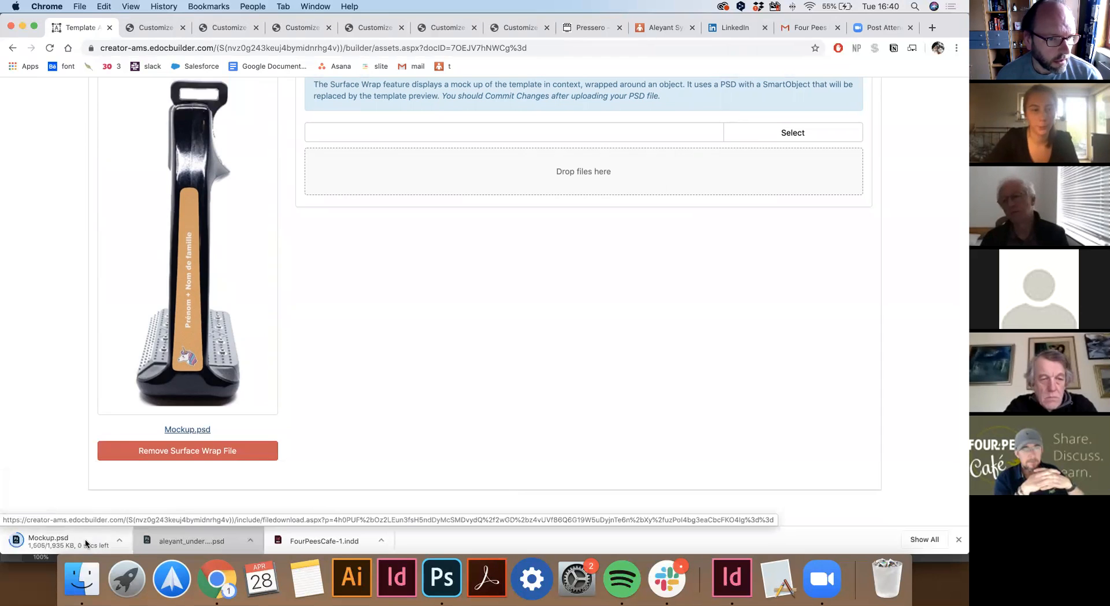
left_click(58, 541)
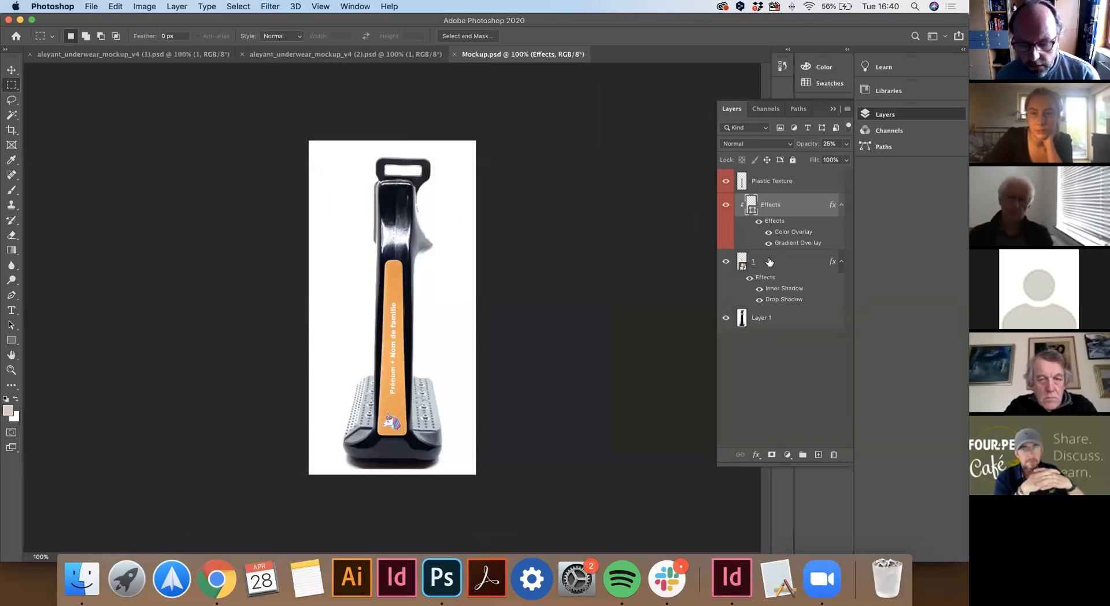
Check layer 1, the shadowed smart object, and the Layers panel menu, then return to Chrome.
left_click(770, 262)
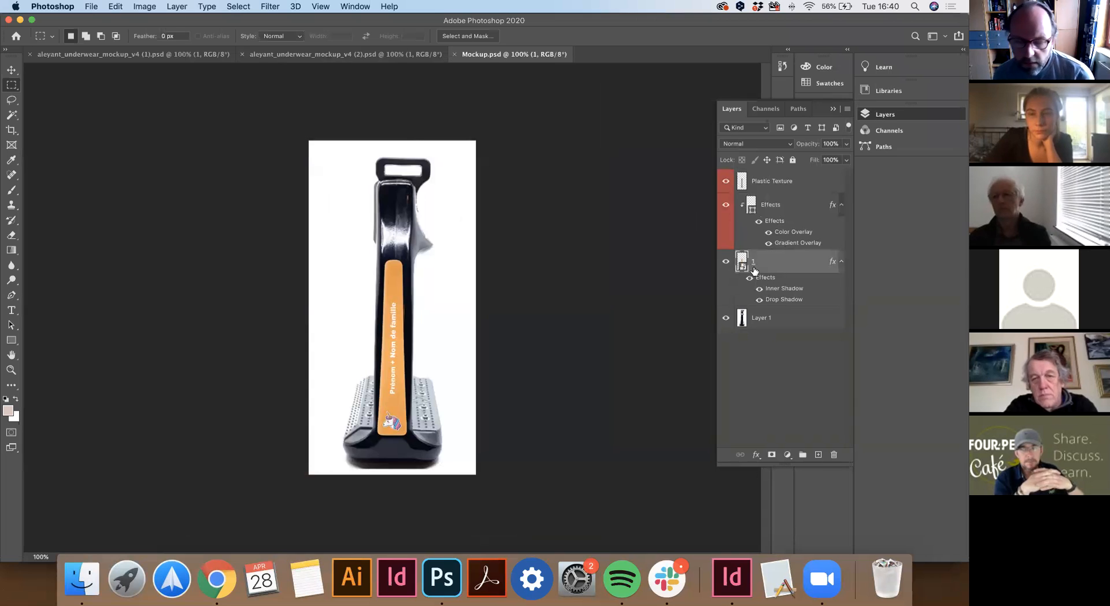
left_click(847, 110)
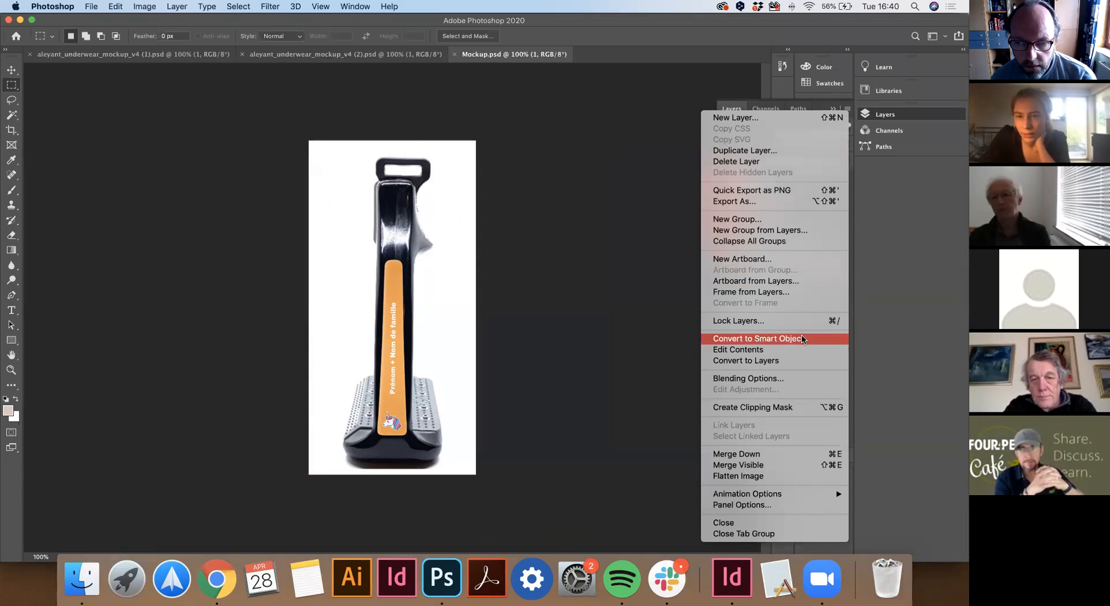
left_click(844, 108)
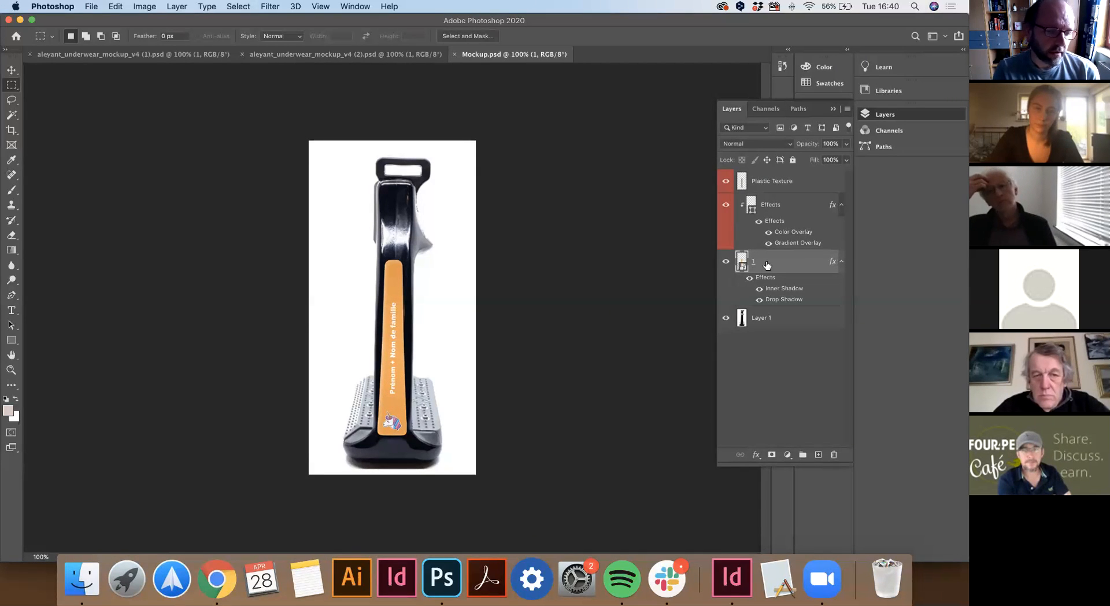
left_click(216, 578)
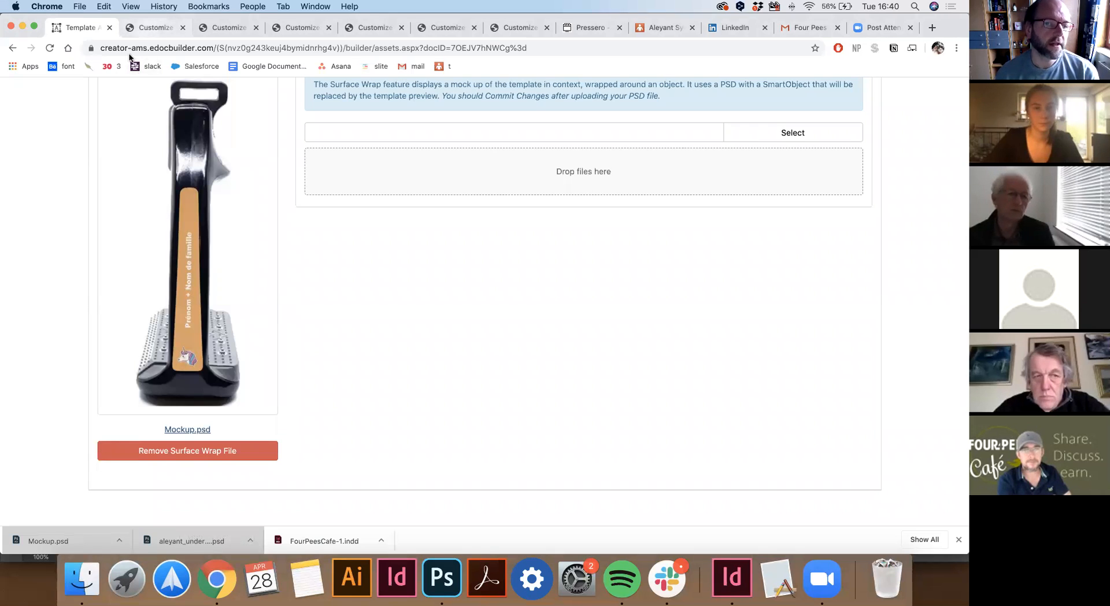
Cancel the review dialog in the strap template's customizer tab to resume editing.
left_click(155, 28)
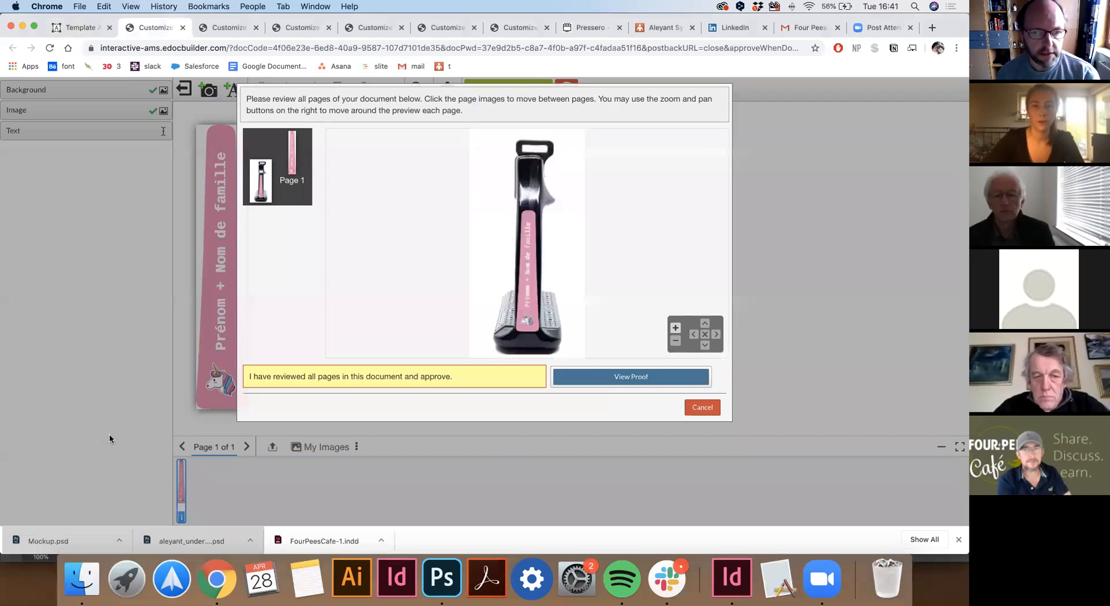
left_click(701, 407)
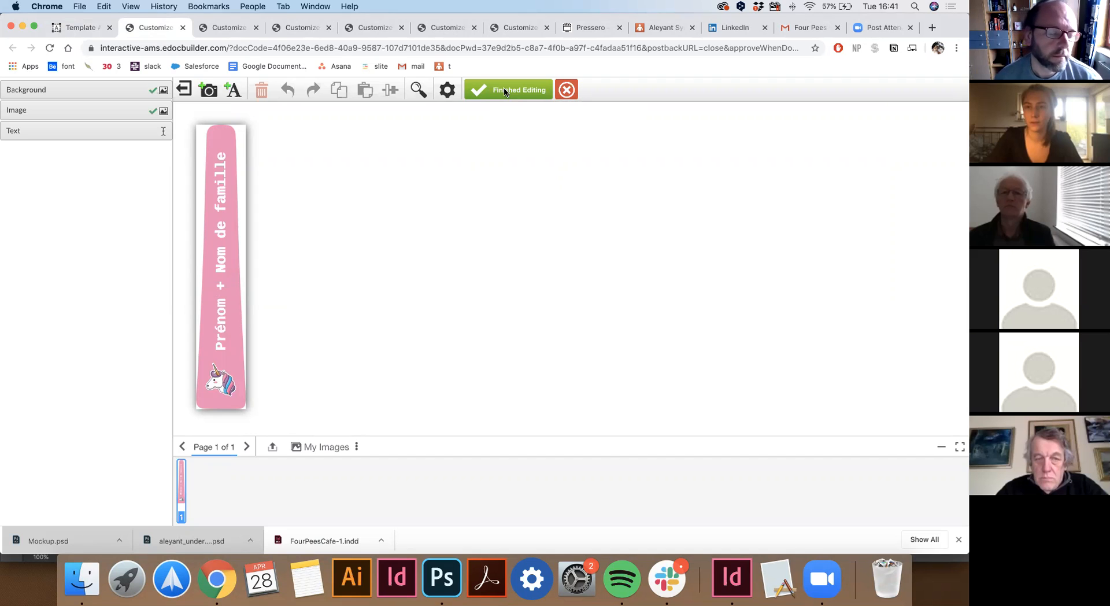
Regenerate the Paard strap proof with Finished Editing and view the one-page stirrup mockup.
left_click(504, 90)
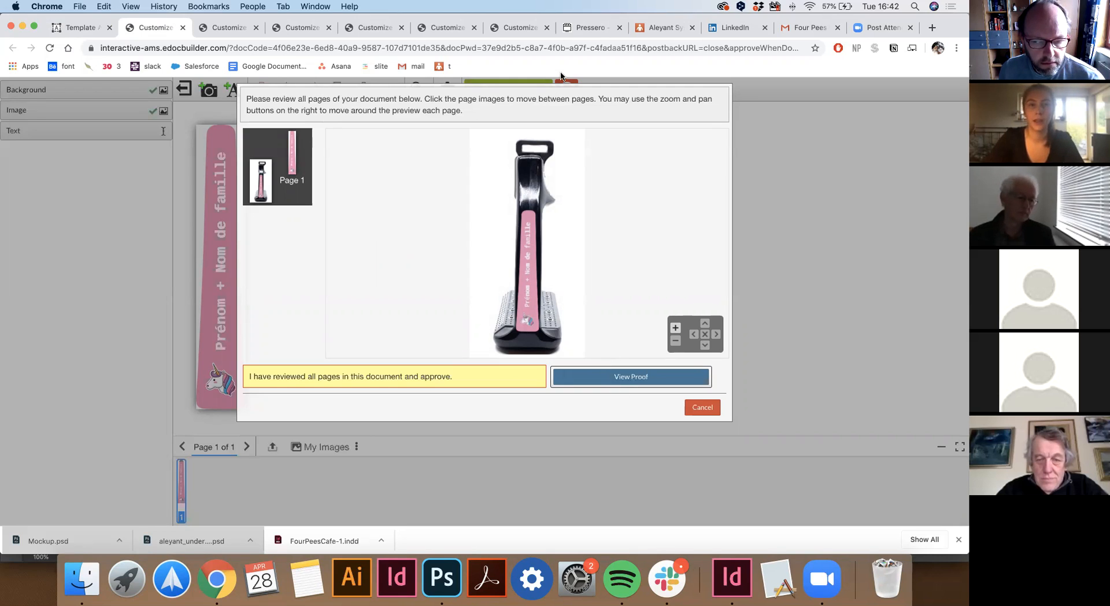
left_click(702, 407)
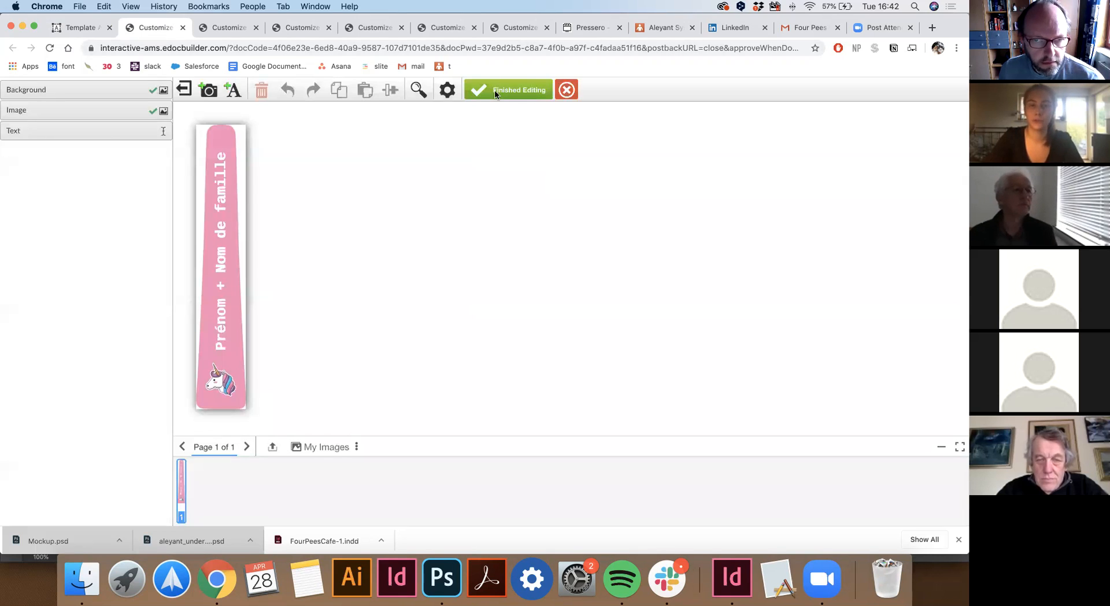
left_click(501, 88)
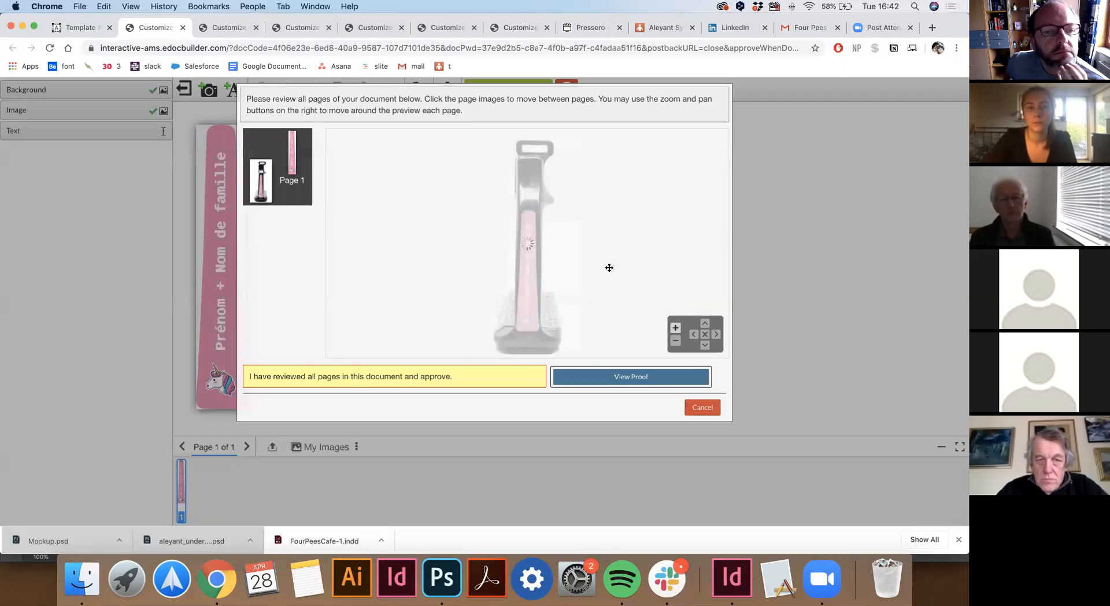
left_click(626, 377)
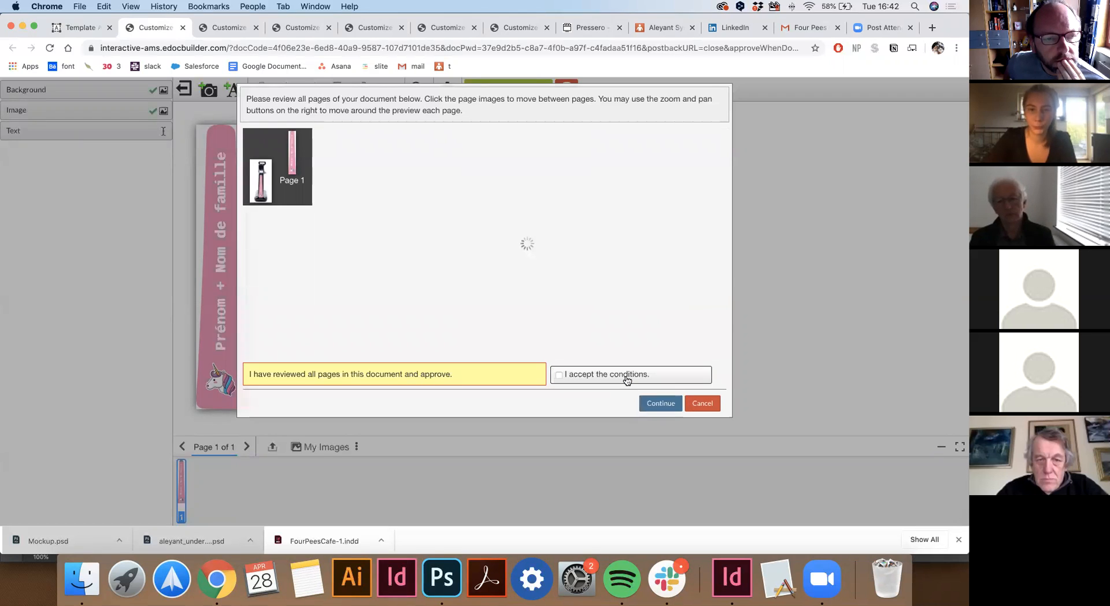